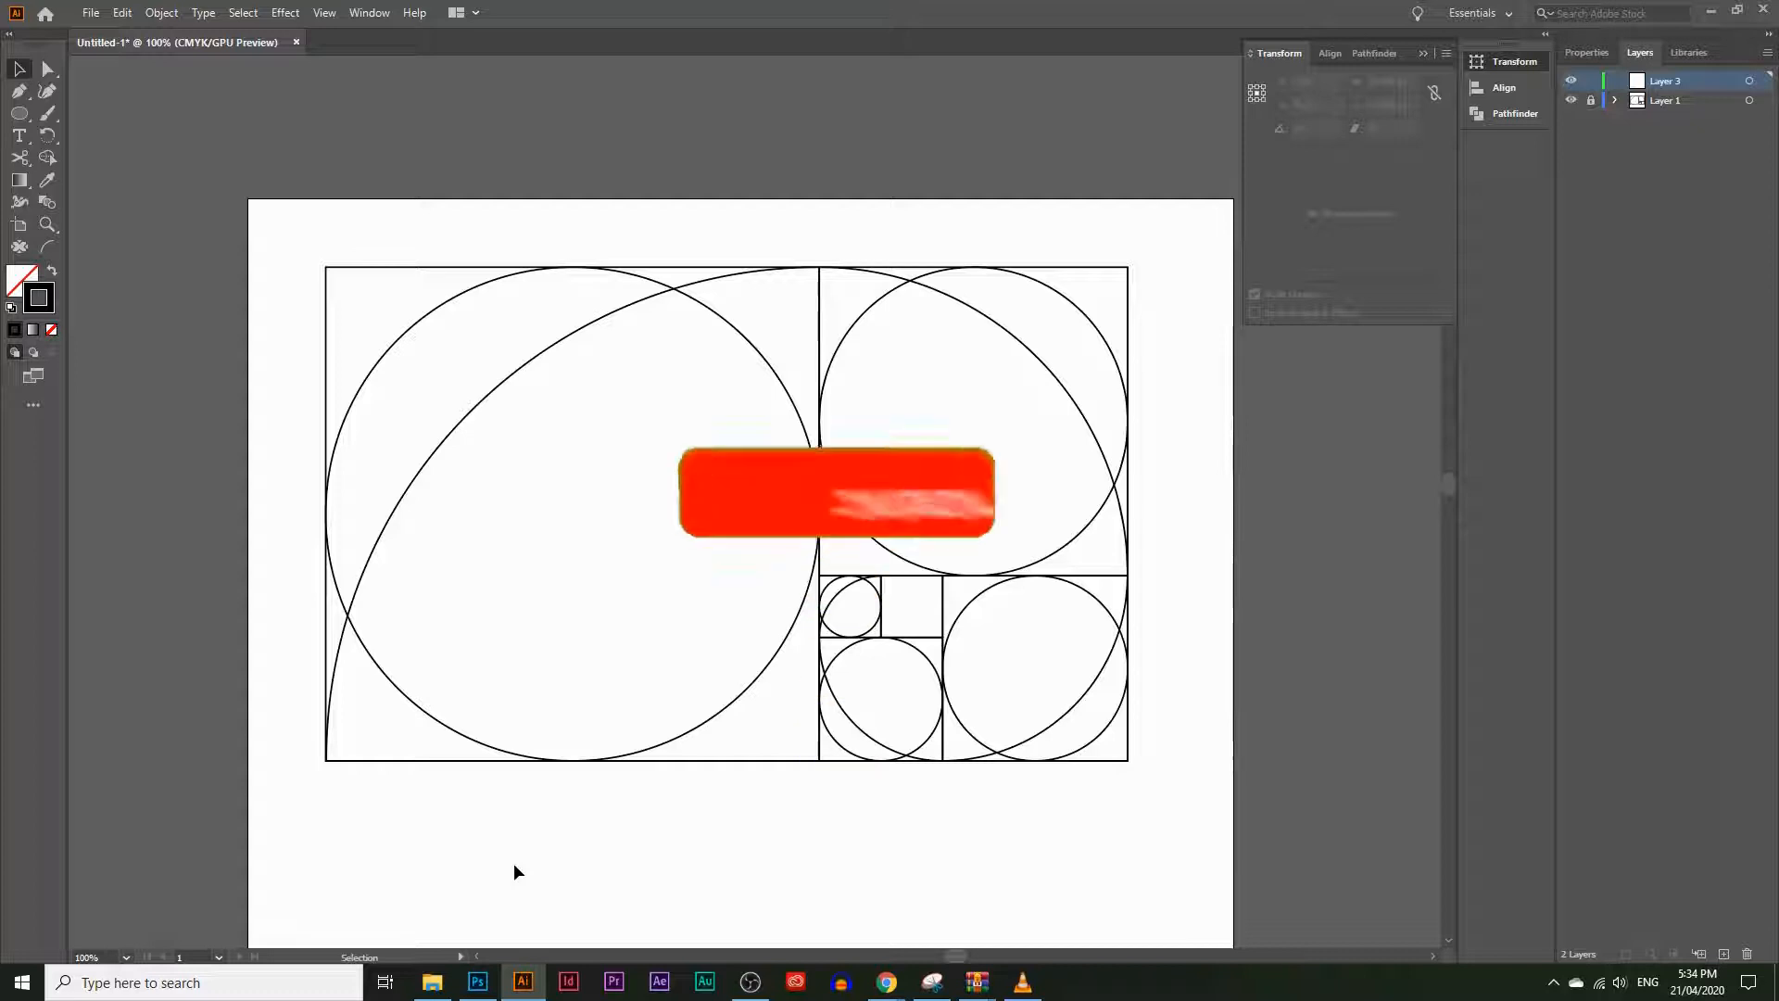
# Step: Switch to Chrome and examine the golden ratio references: the Canva layout, fox illustration, Apple logo grid, prototypr article logos and Parthenon photo
pyautogui.moveTo(887, 982)
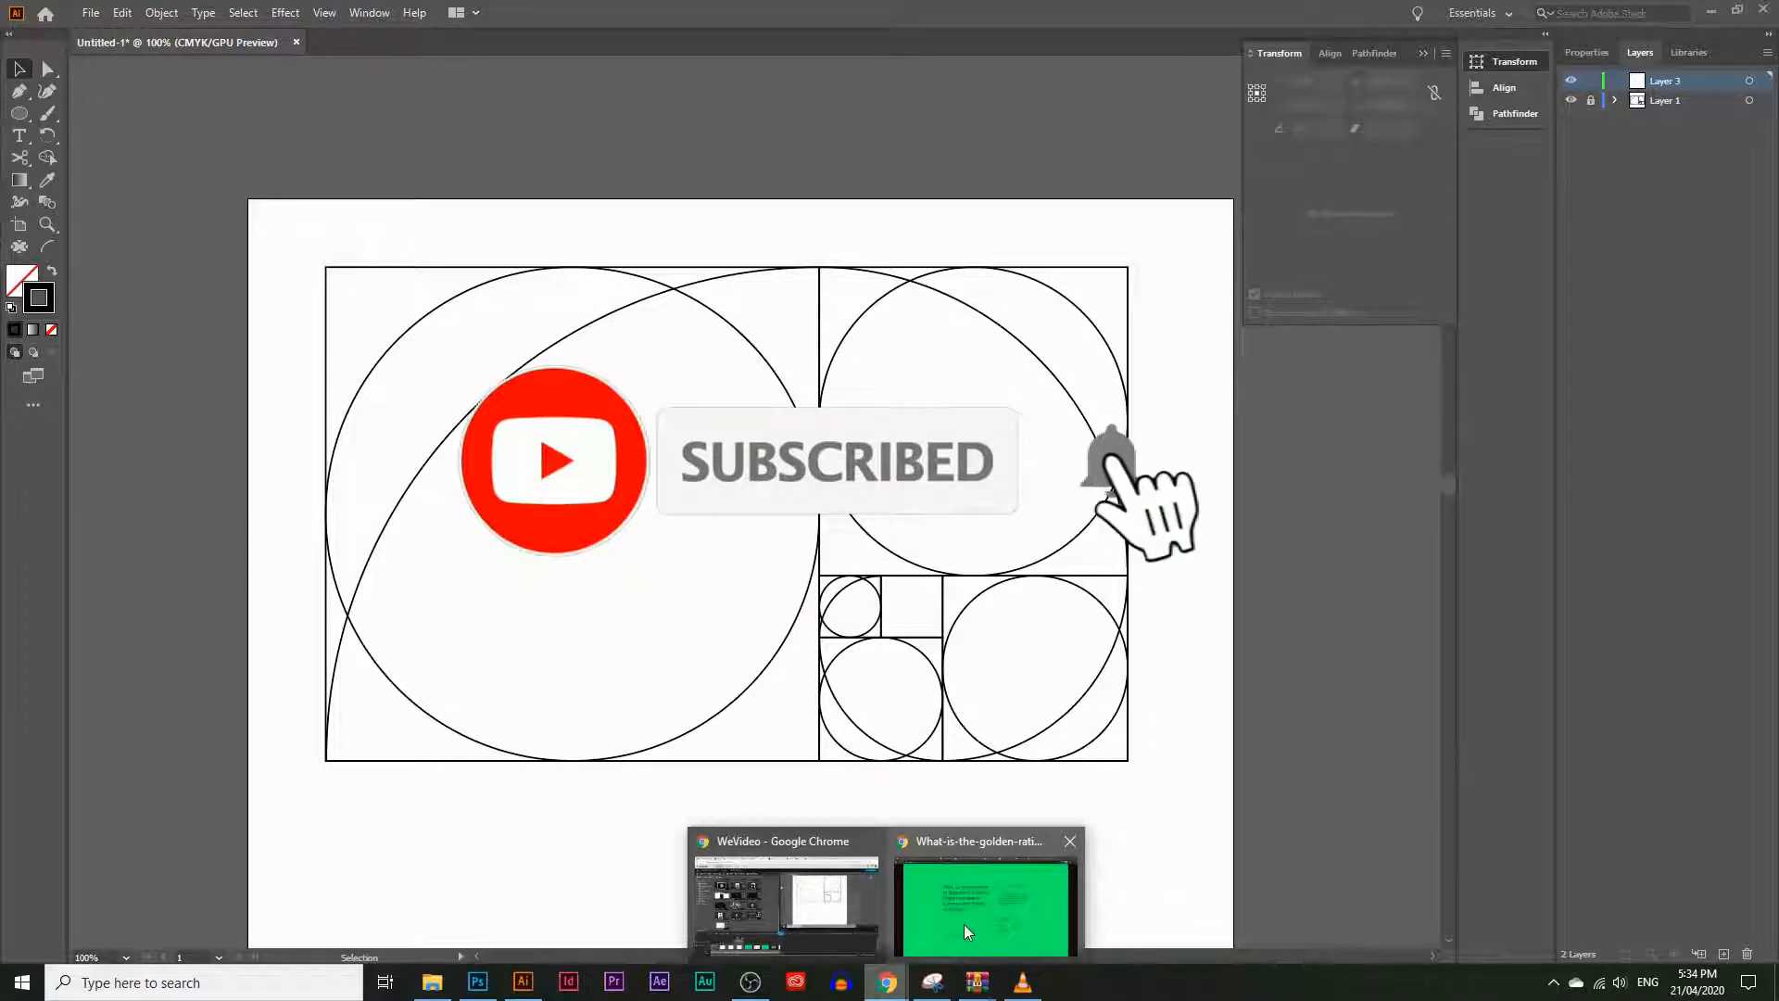
pyautogui.click(963, 924)
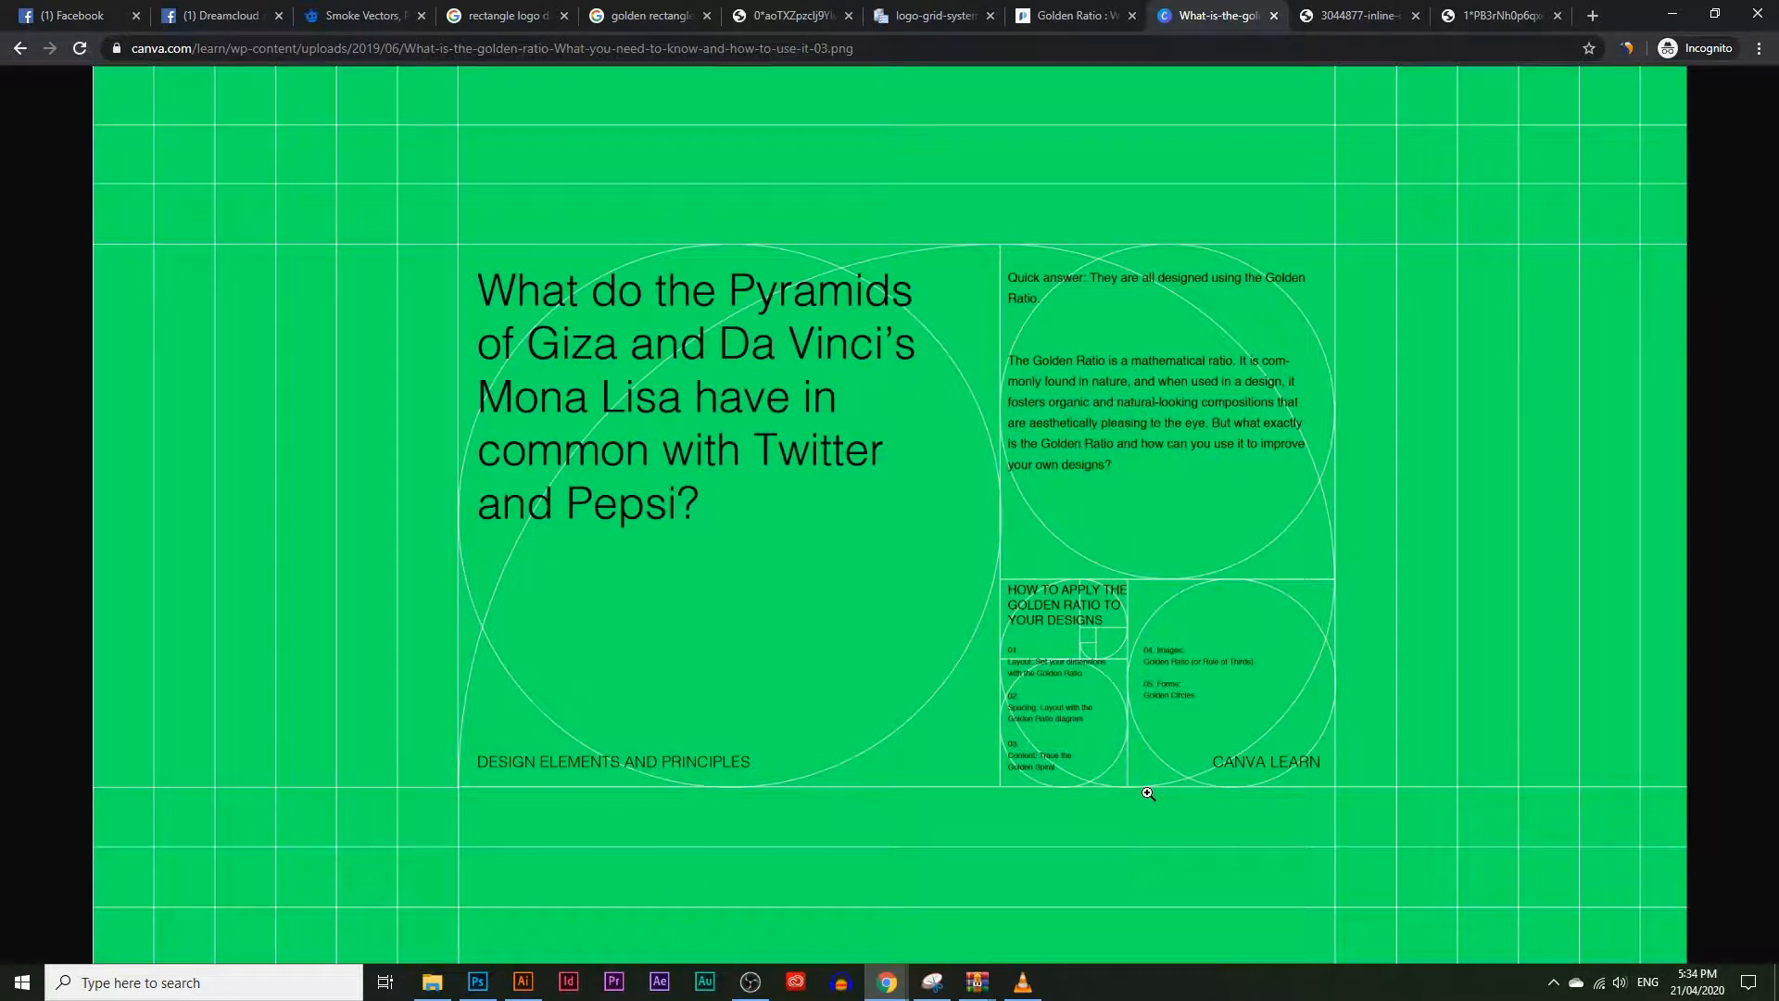
pyautogui.click(811, 16)
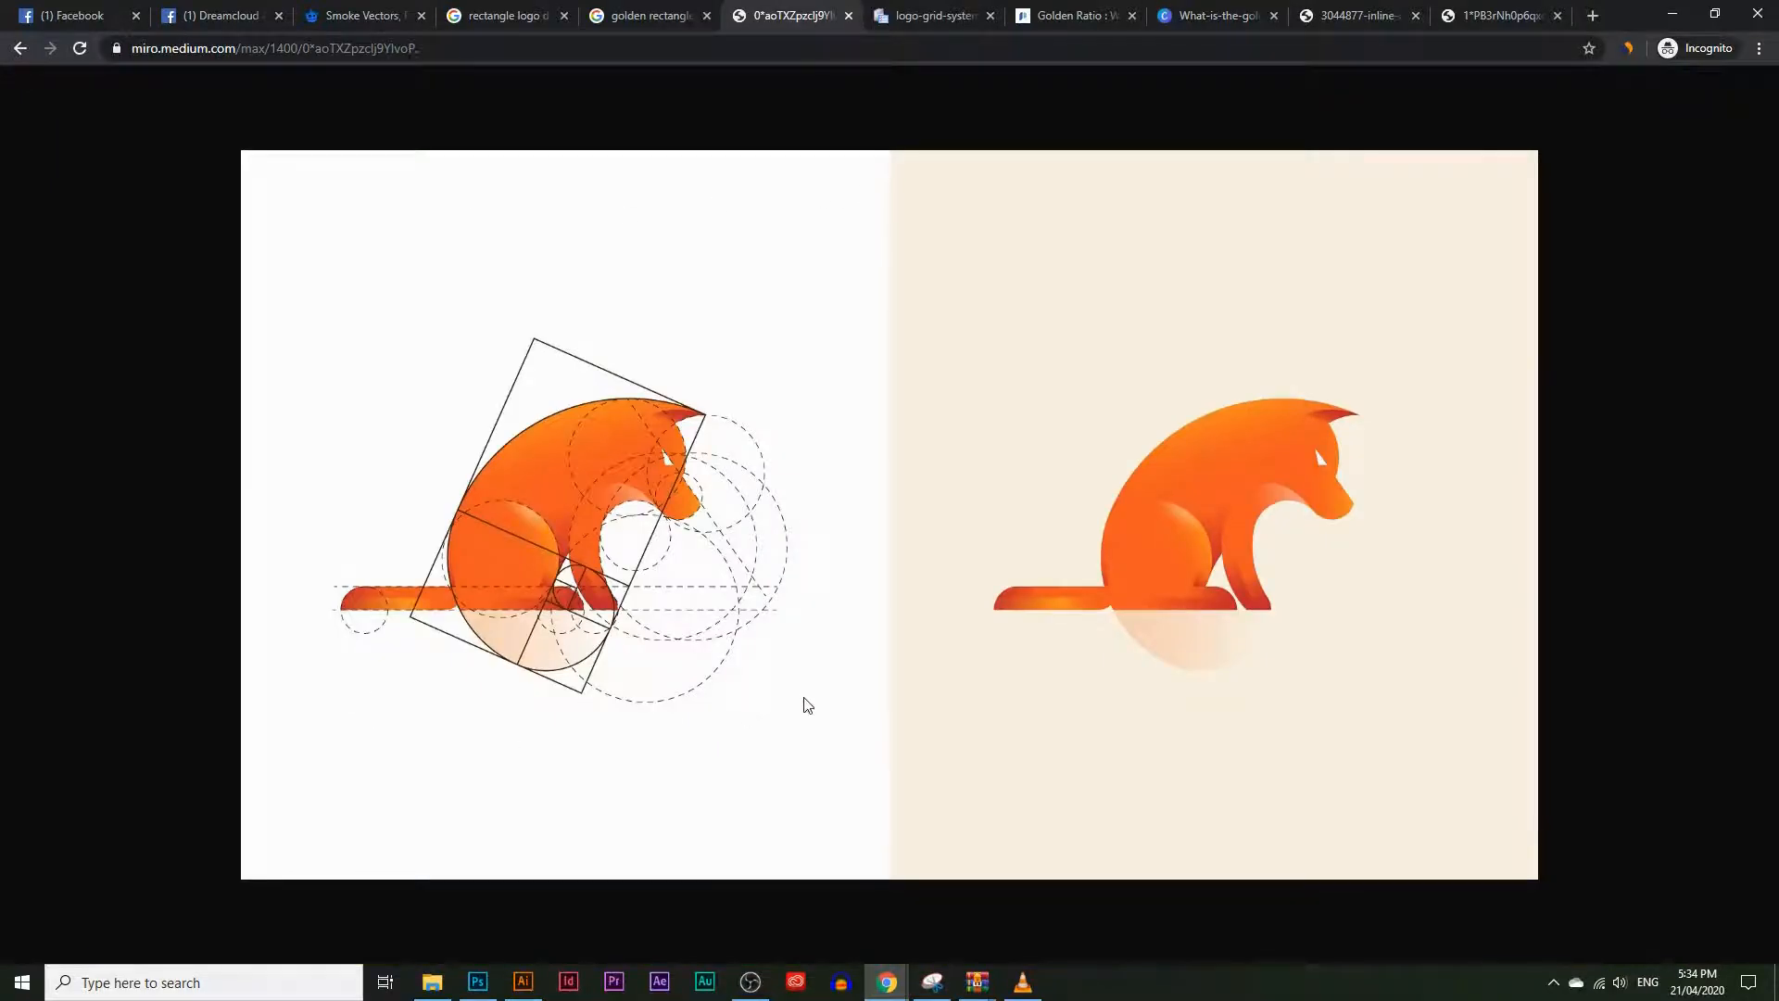
pyautogui.click(926, 14)
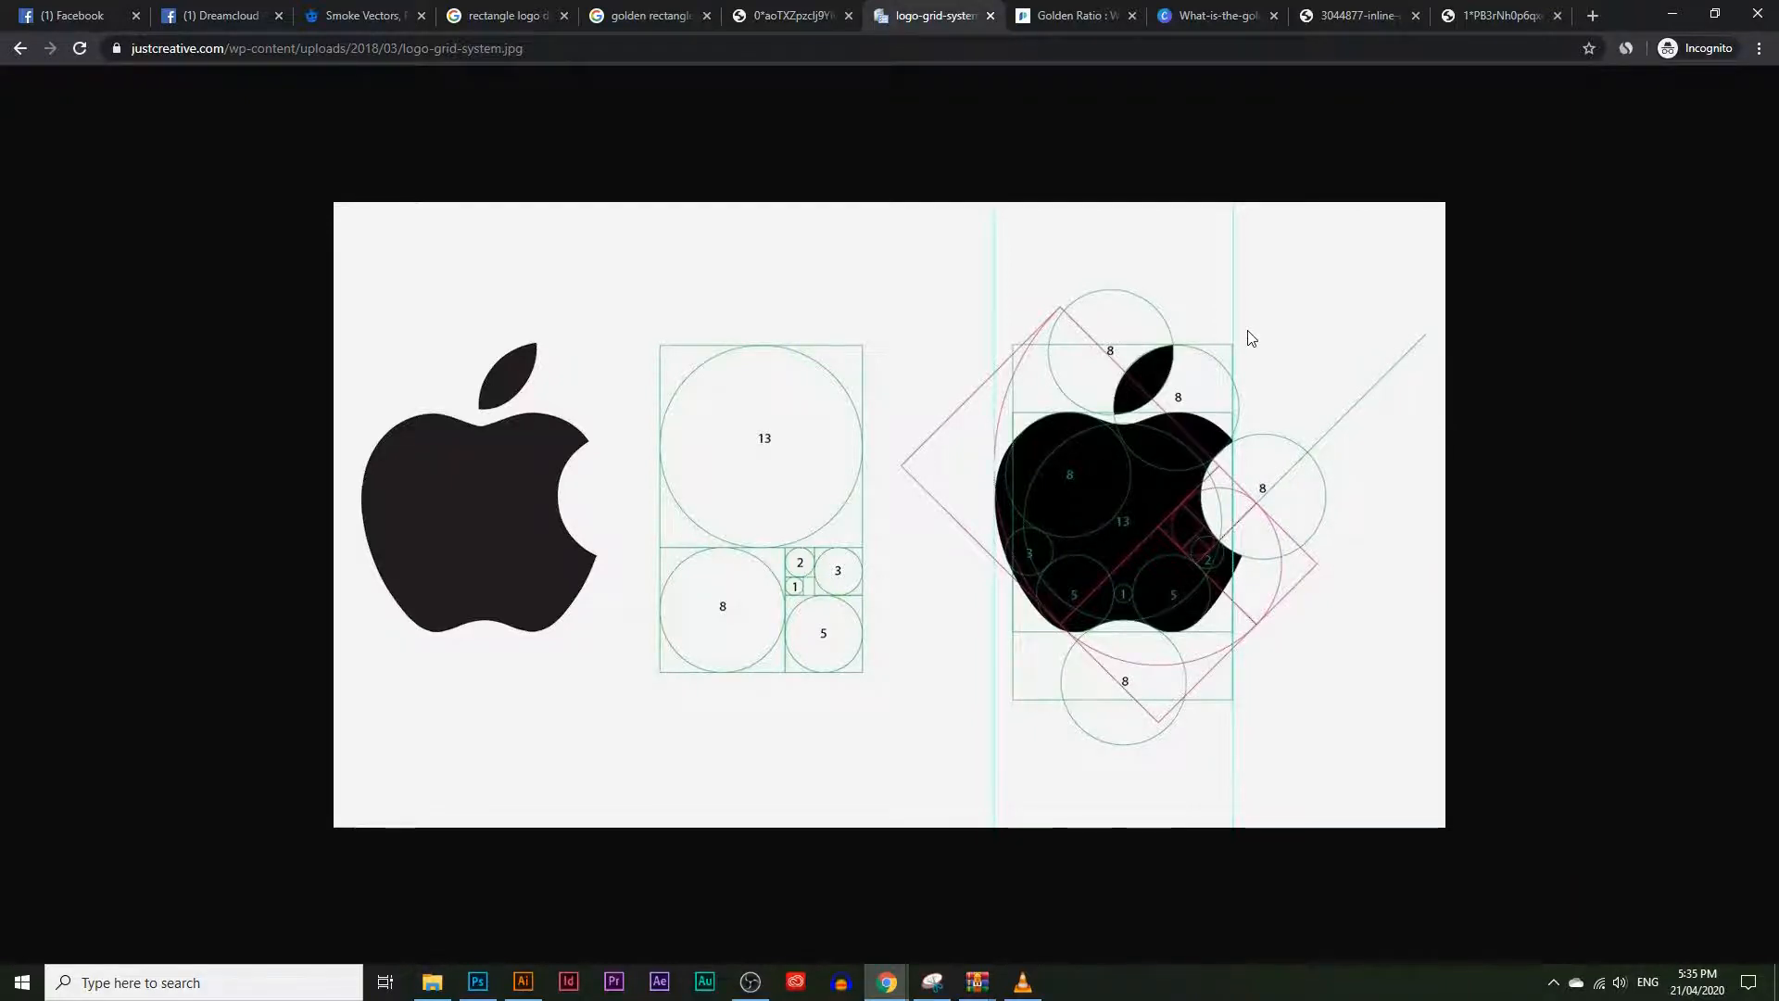
pyautogui.click(523, 981)
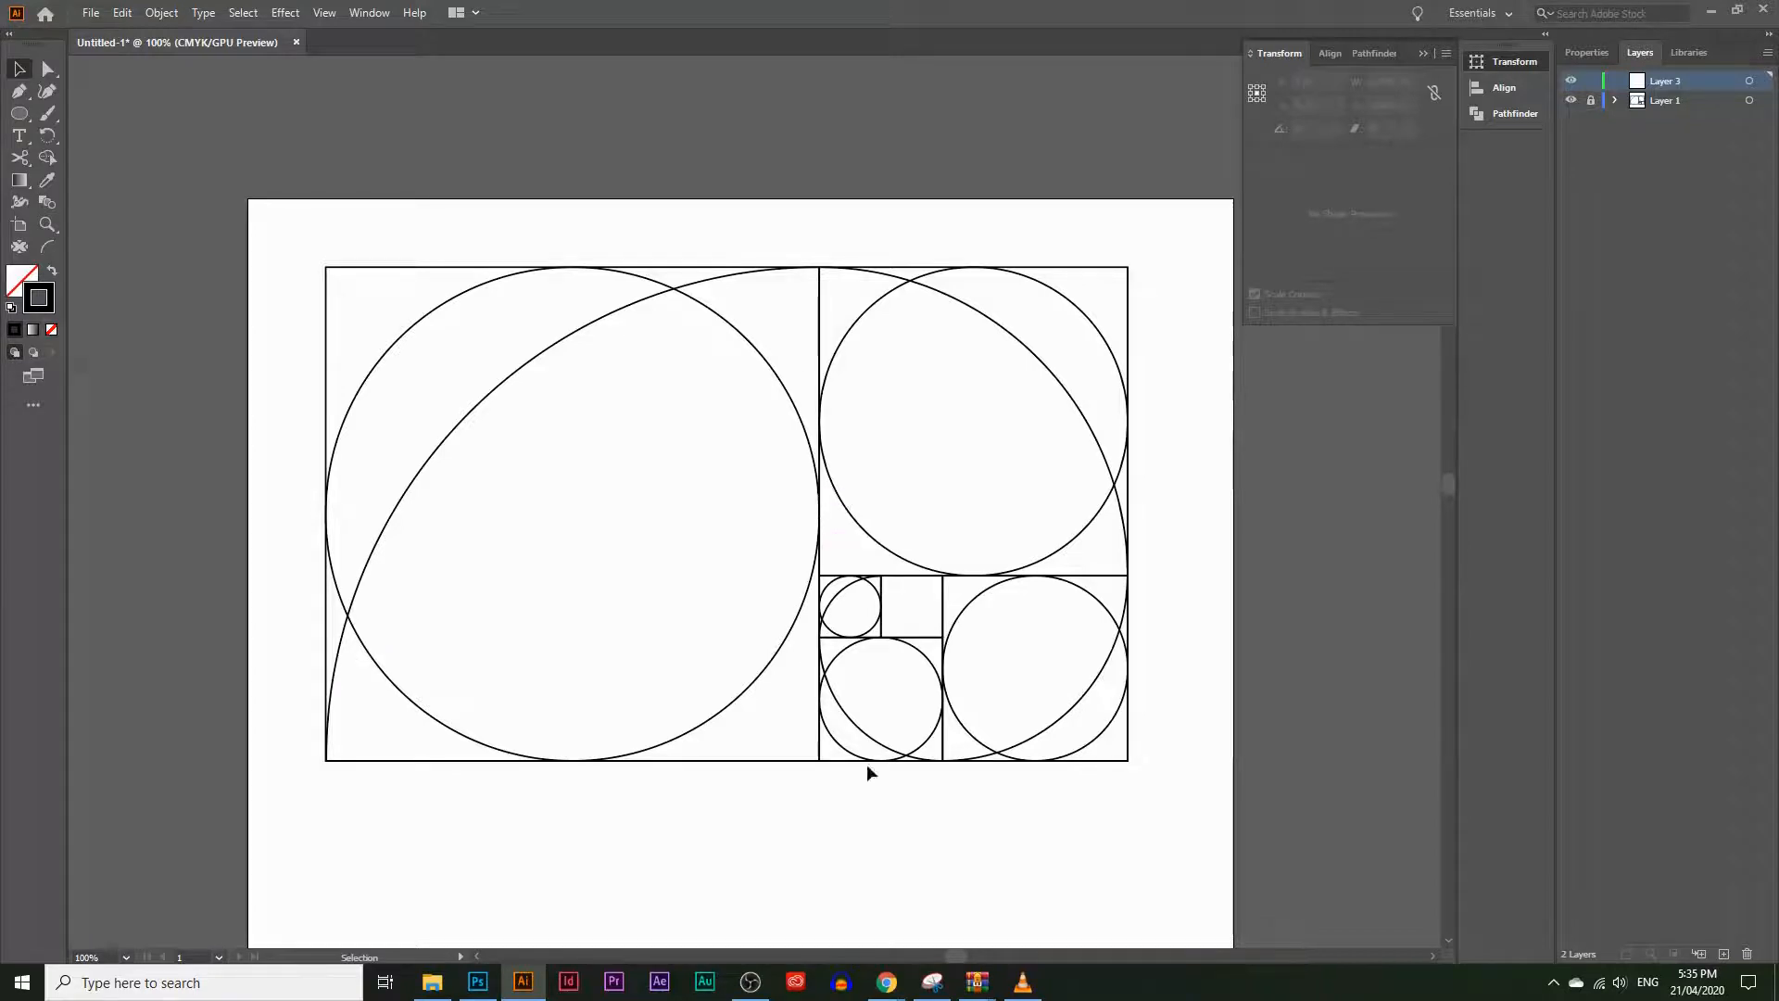
pyautogui.moveTo(906, 967)
pyautogui.click(1004, 882)
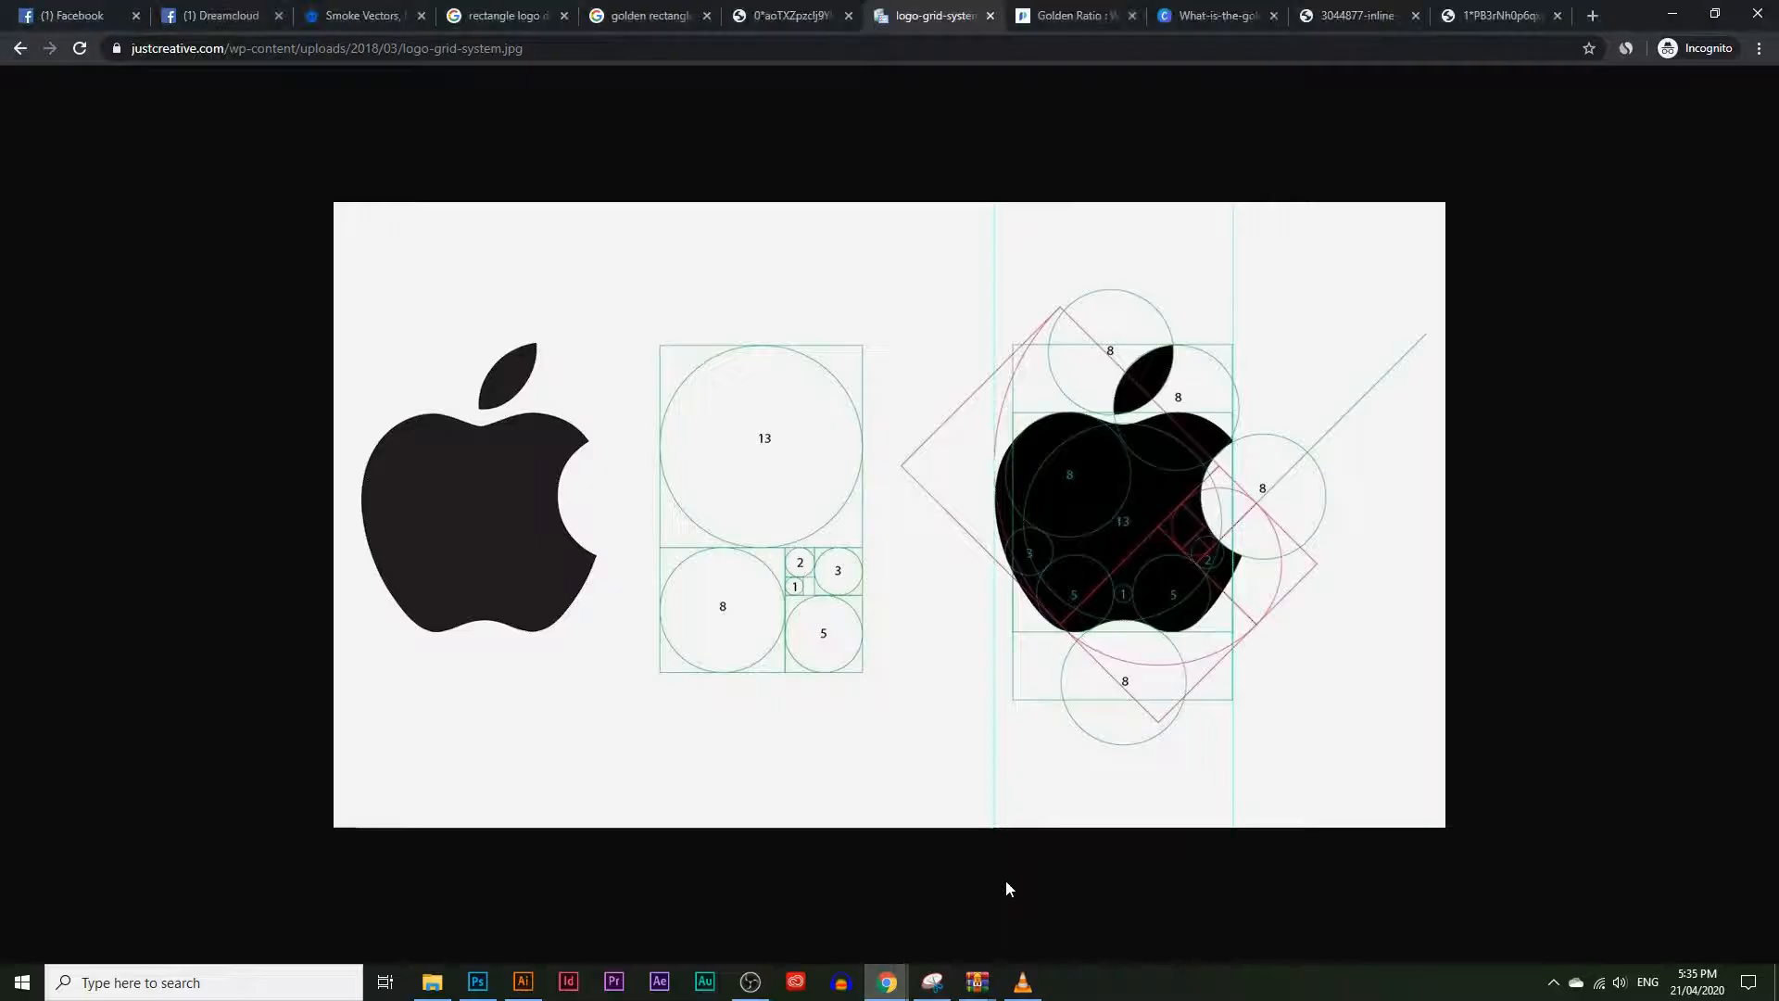
pyautogui.click(1074, 15)
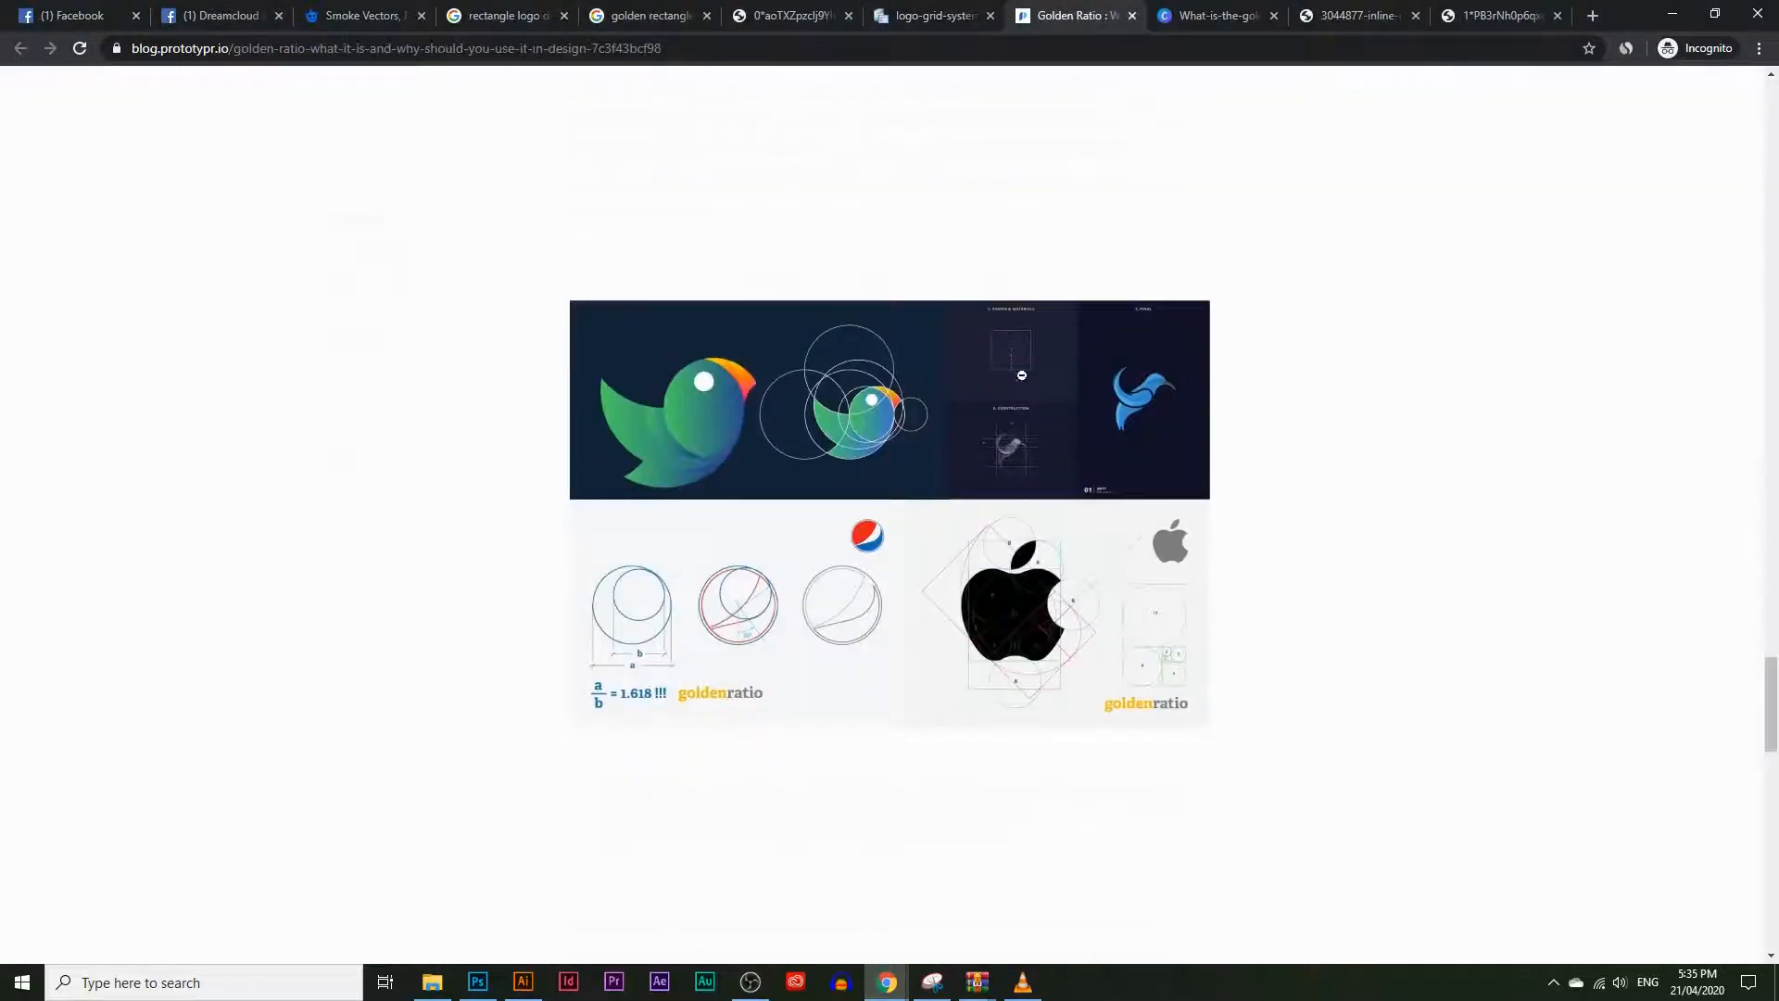
pyautogui.click(1211, 16)
pyautogui.click(1332, 15)
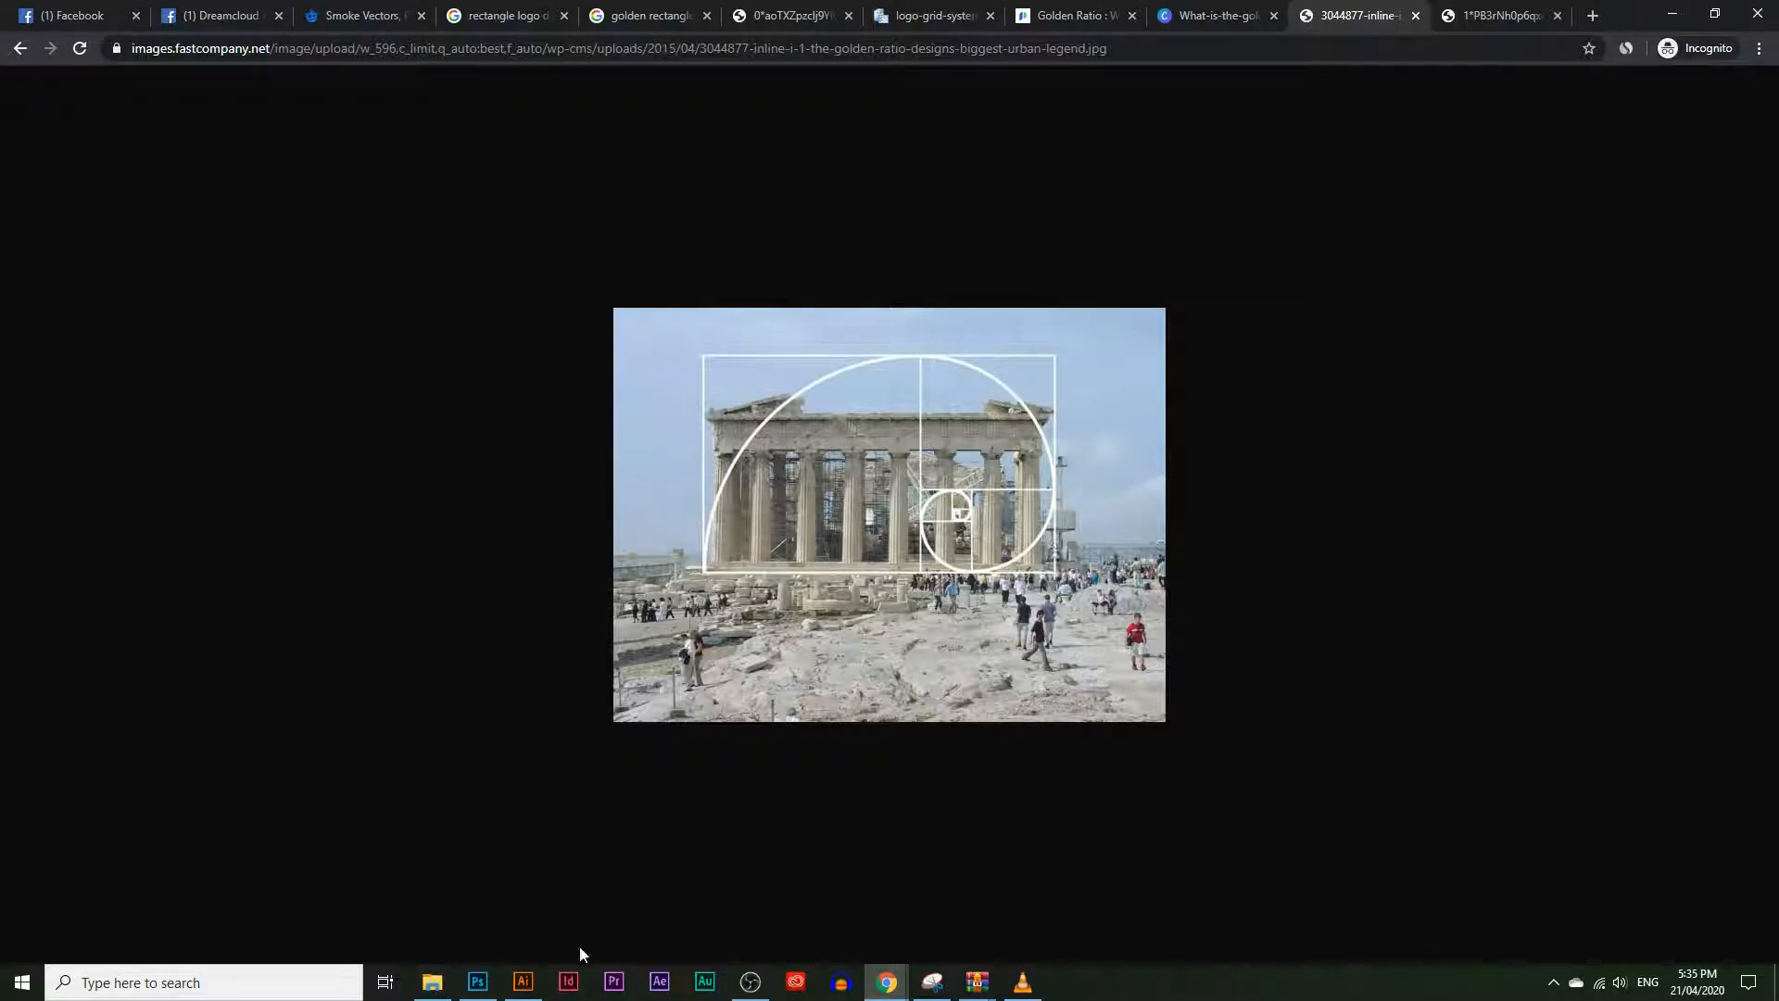
# Step: Return to Illustrator, draw a square about 148 pt wide below the golden ratio diagram, and discard the trial shape beside it
pyautogui.click(522, 981)
pyautogui.scroll(-5, 690, 278)
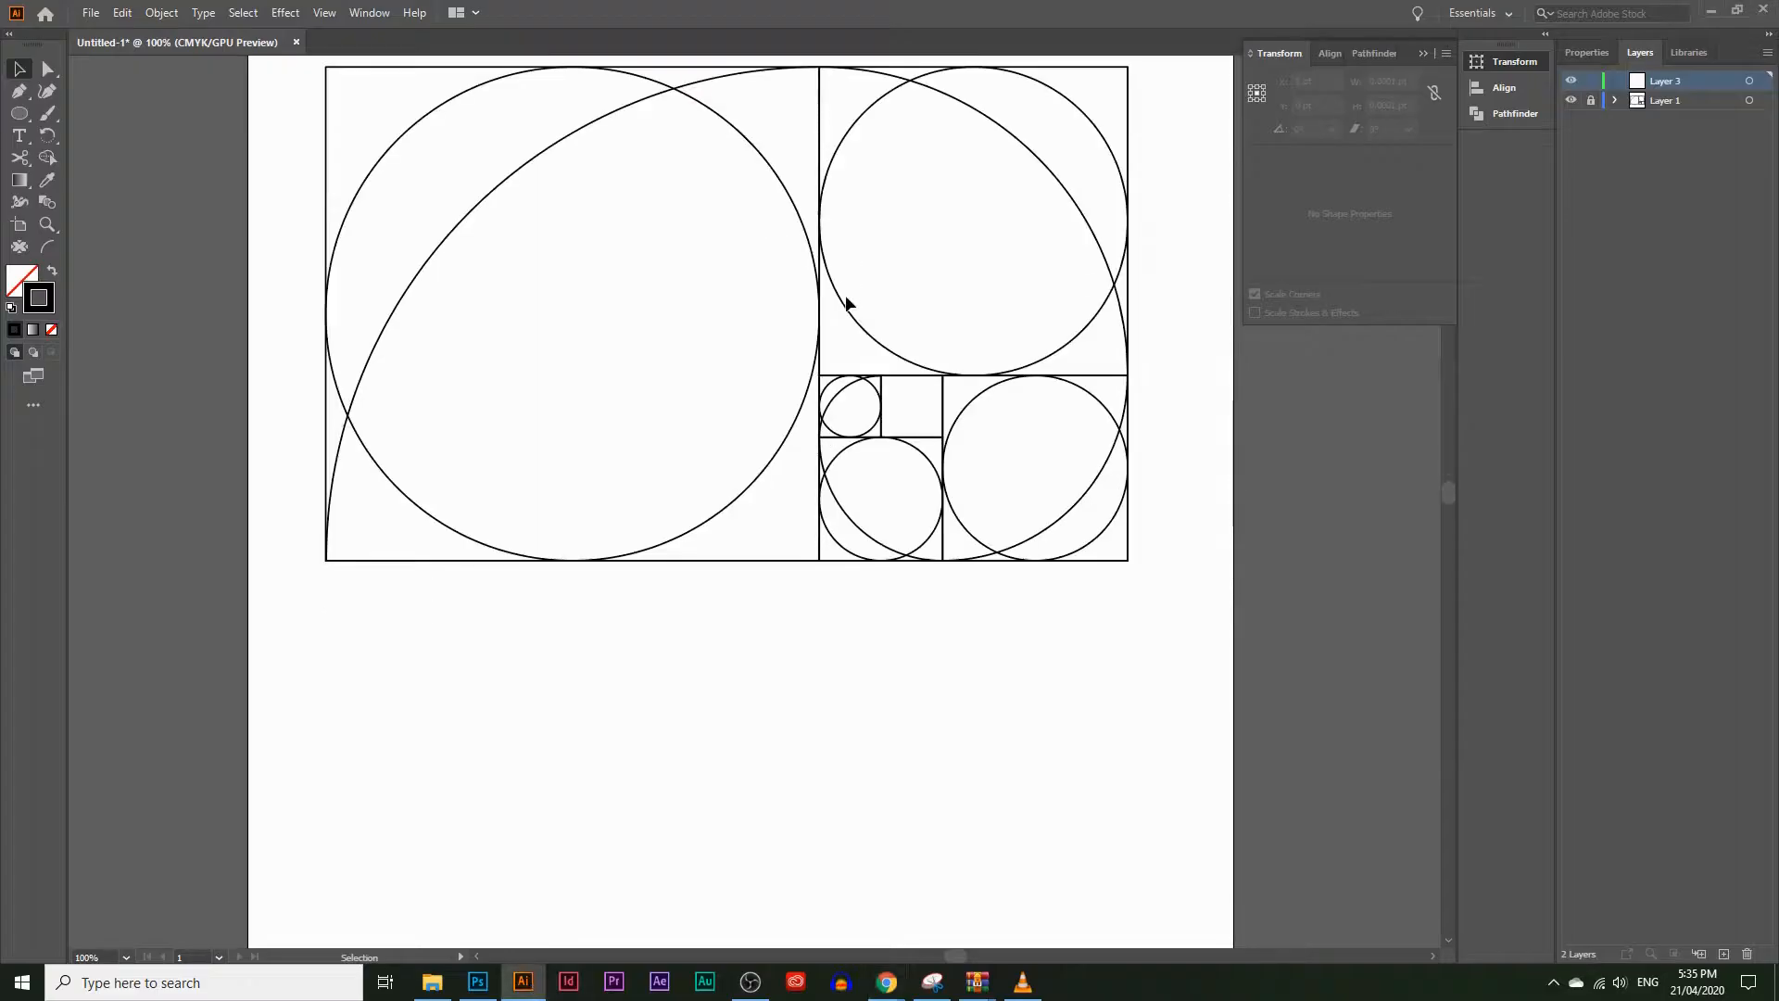
pyautogui.scroll(2, 847, 304)
pyautogui.scroll(-2, 344, 328)
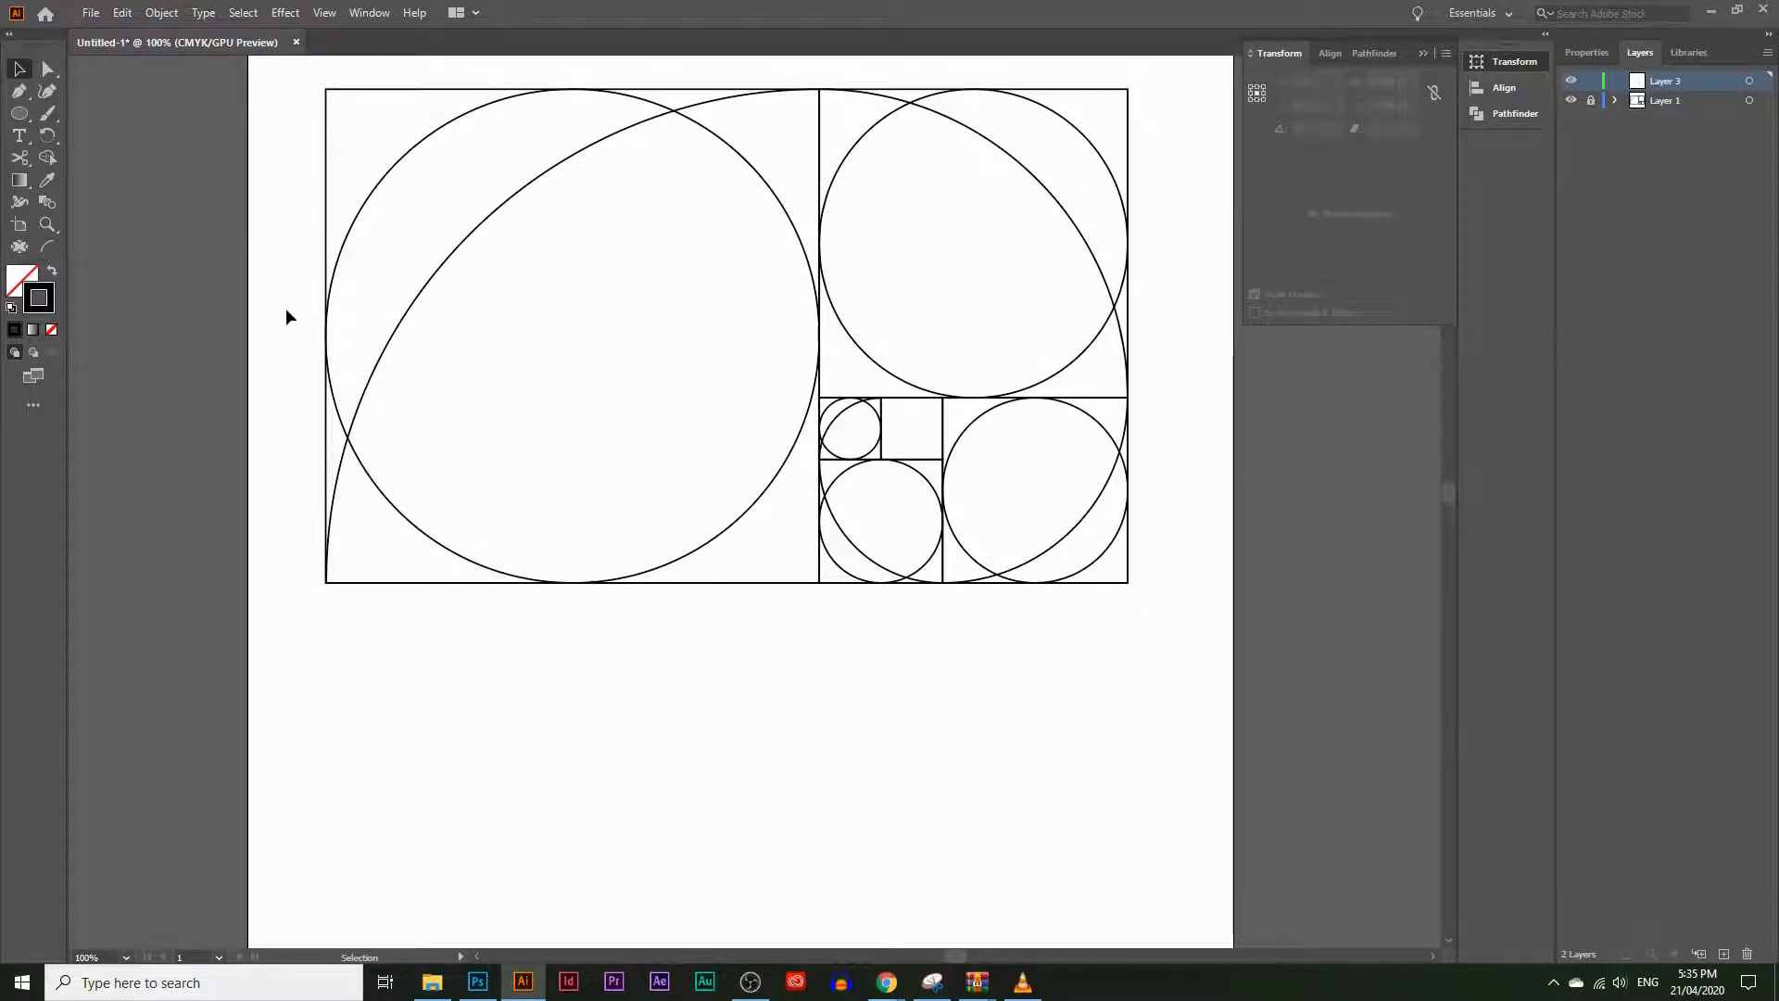
pyautogui.click(19, 113)
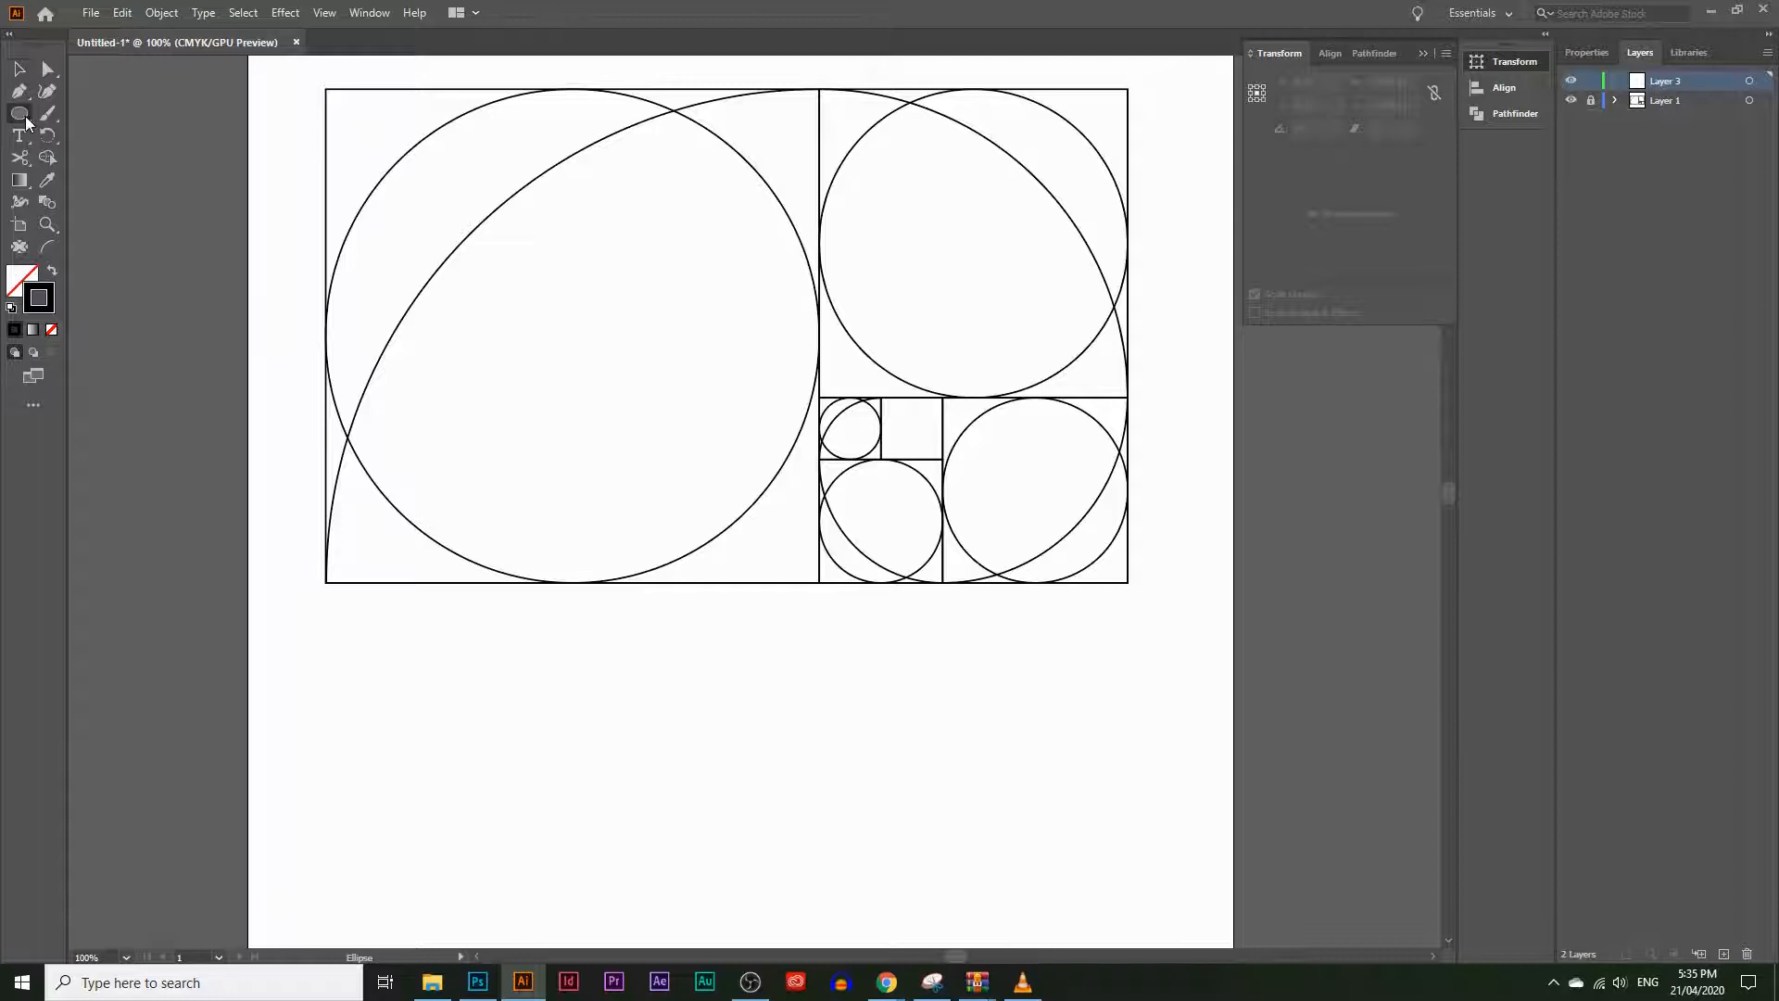
pyautogui.click(48, 115)
pyautogui.scroll(-7, 361, 453)
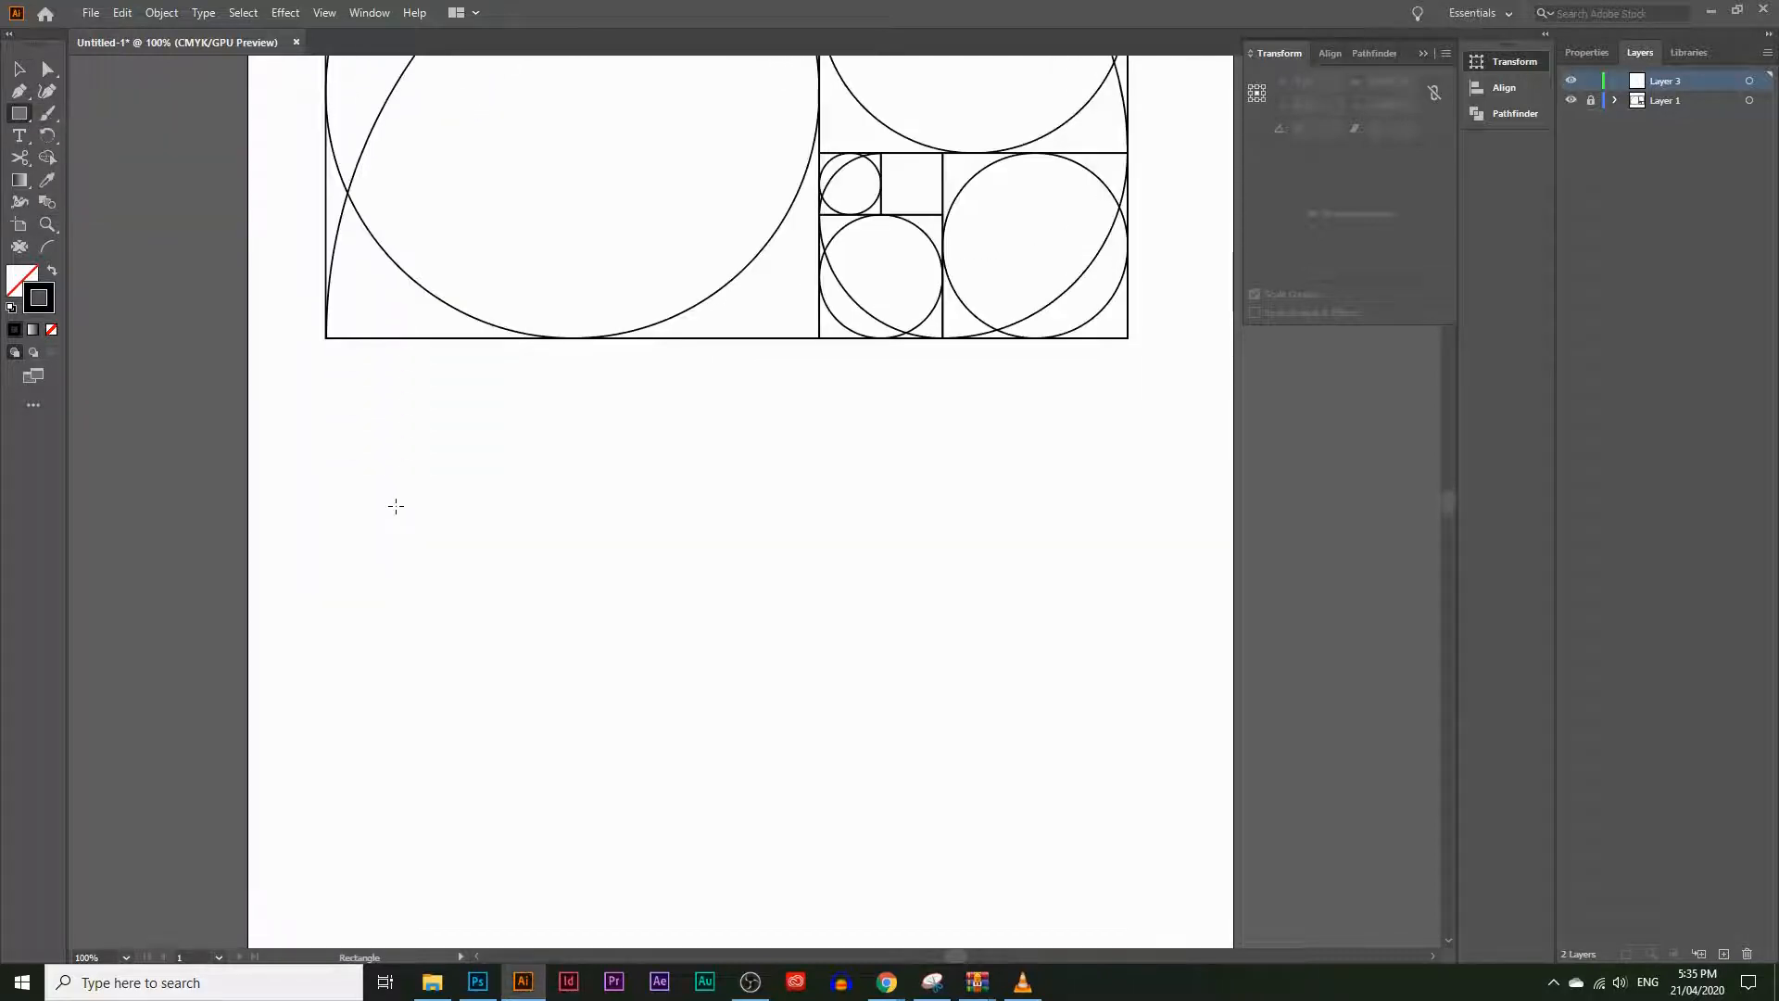
pyautogui.moveTo(379, 482); pyautogui.dragTo(554, 657)
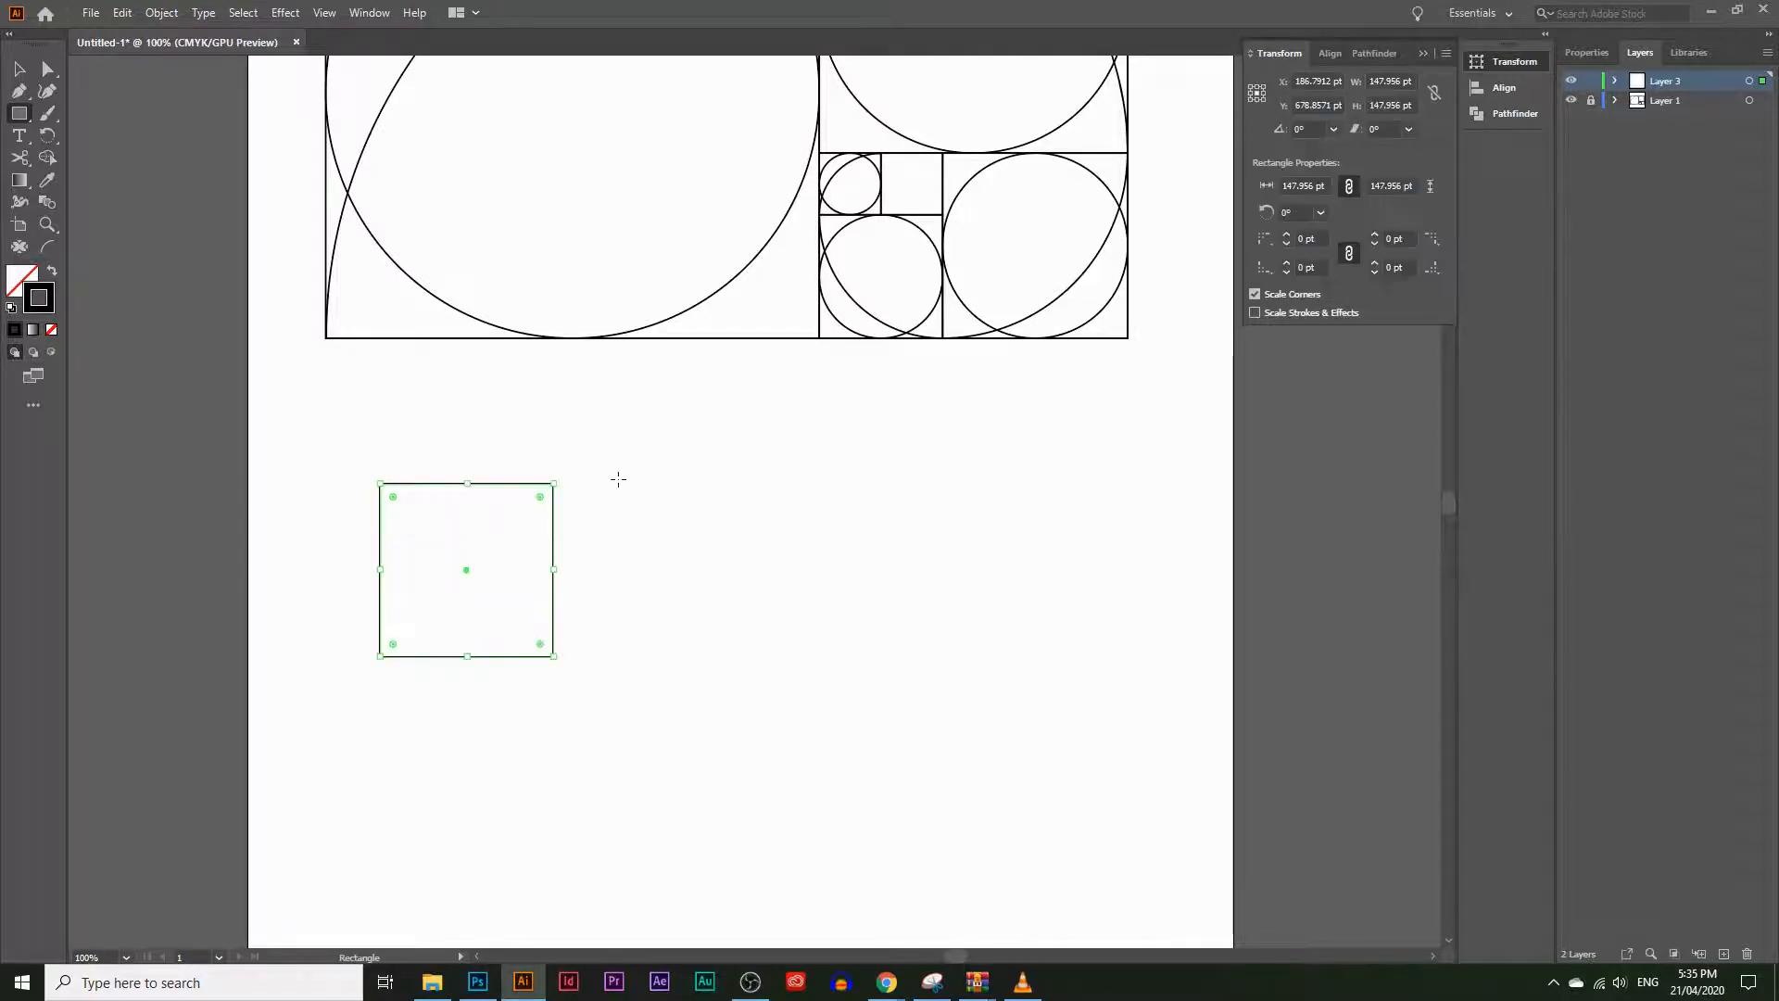
pyautogui.moveTo(618, 479); pyautogui.dragTo(836, 683)
pyautogui.press('Delete')
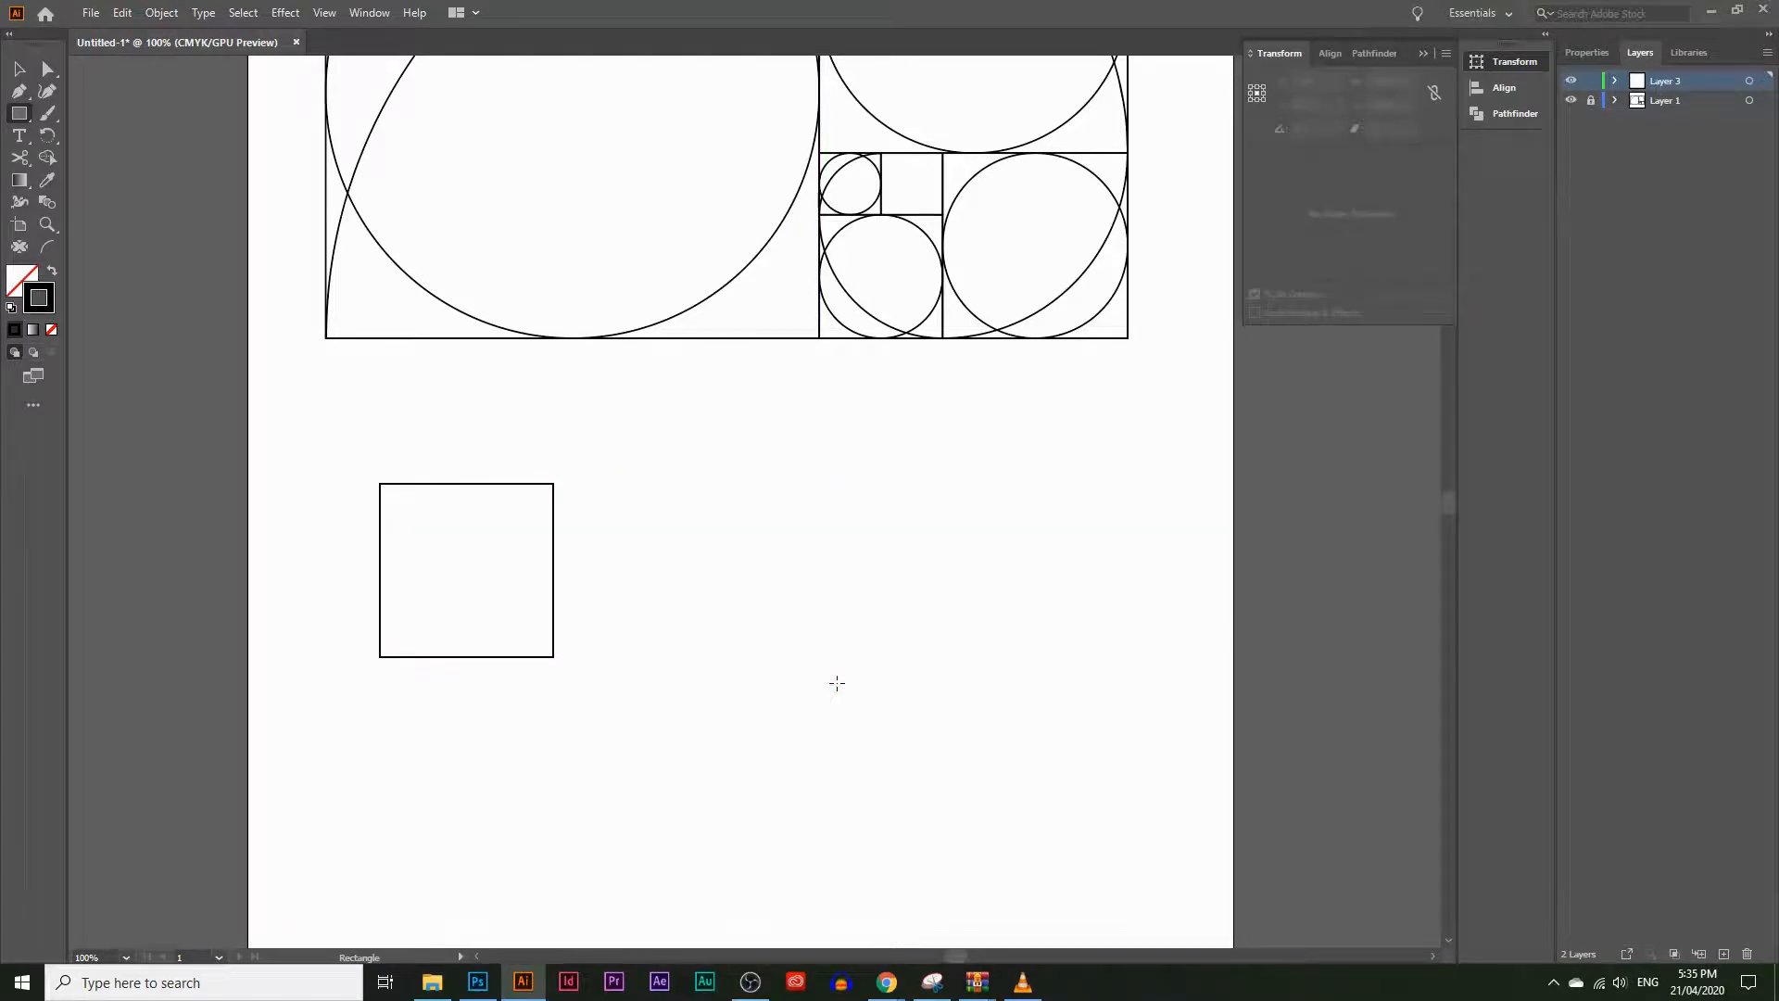
# Step: Duplicate the square and snap the copy directly beneath the original so they share an edge
pyautogui.scroll(-3, 755, 575)
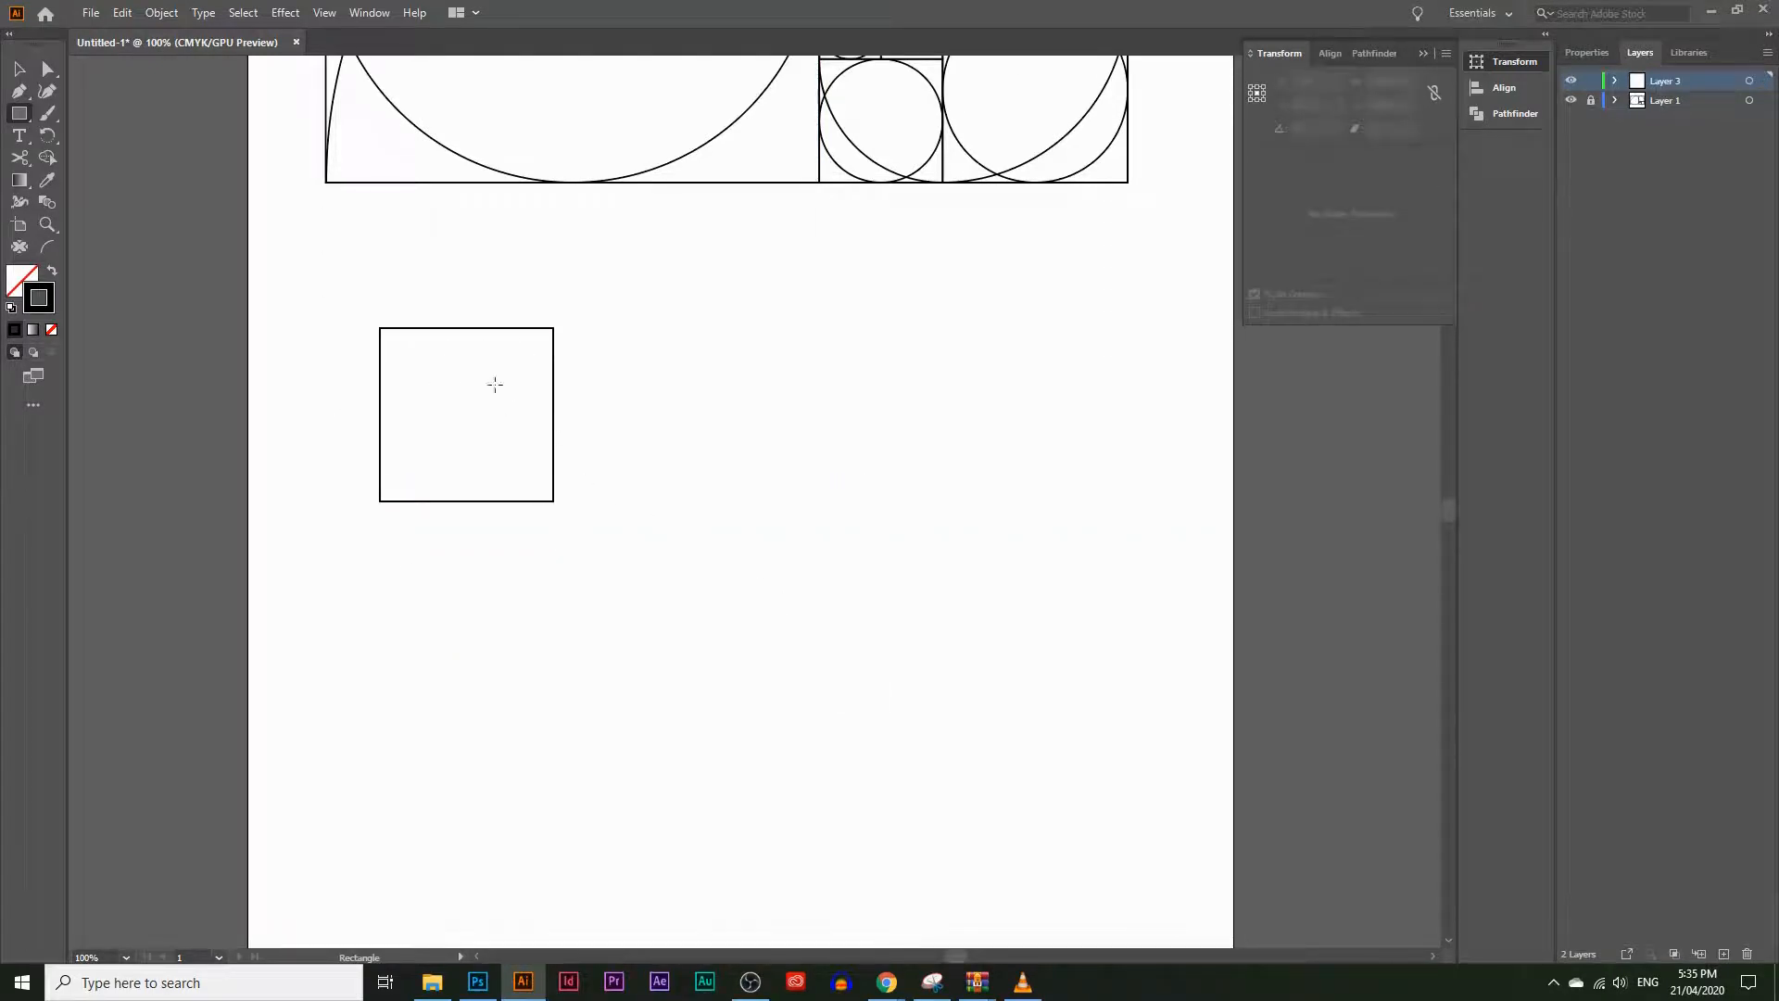
pyautogui.scroll(-1, 584, 402)
pyautogui.scroll(1, 389, 223)
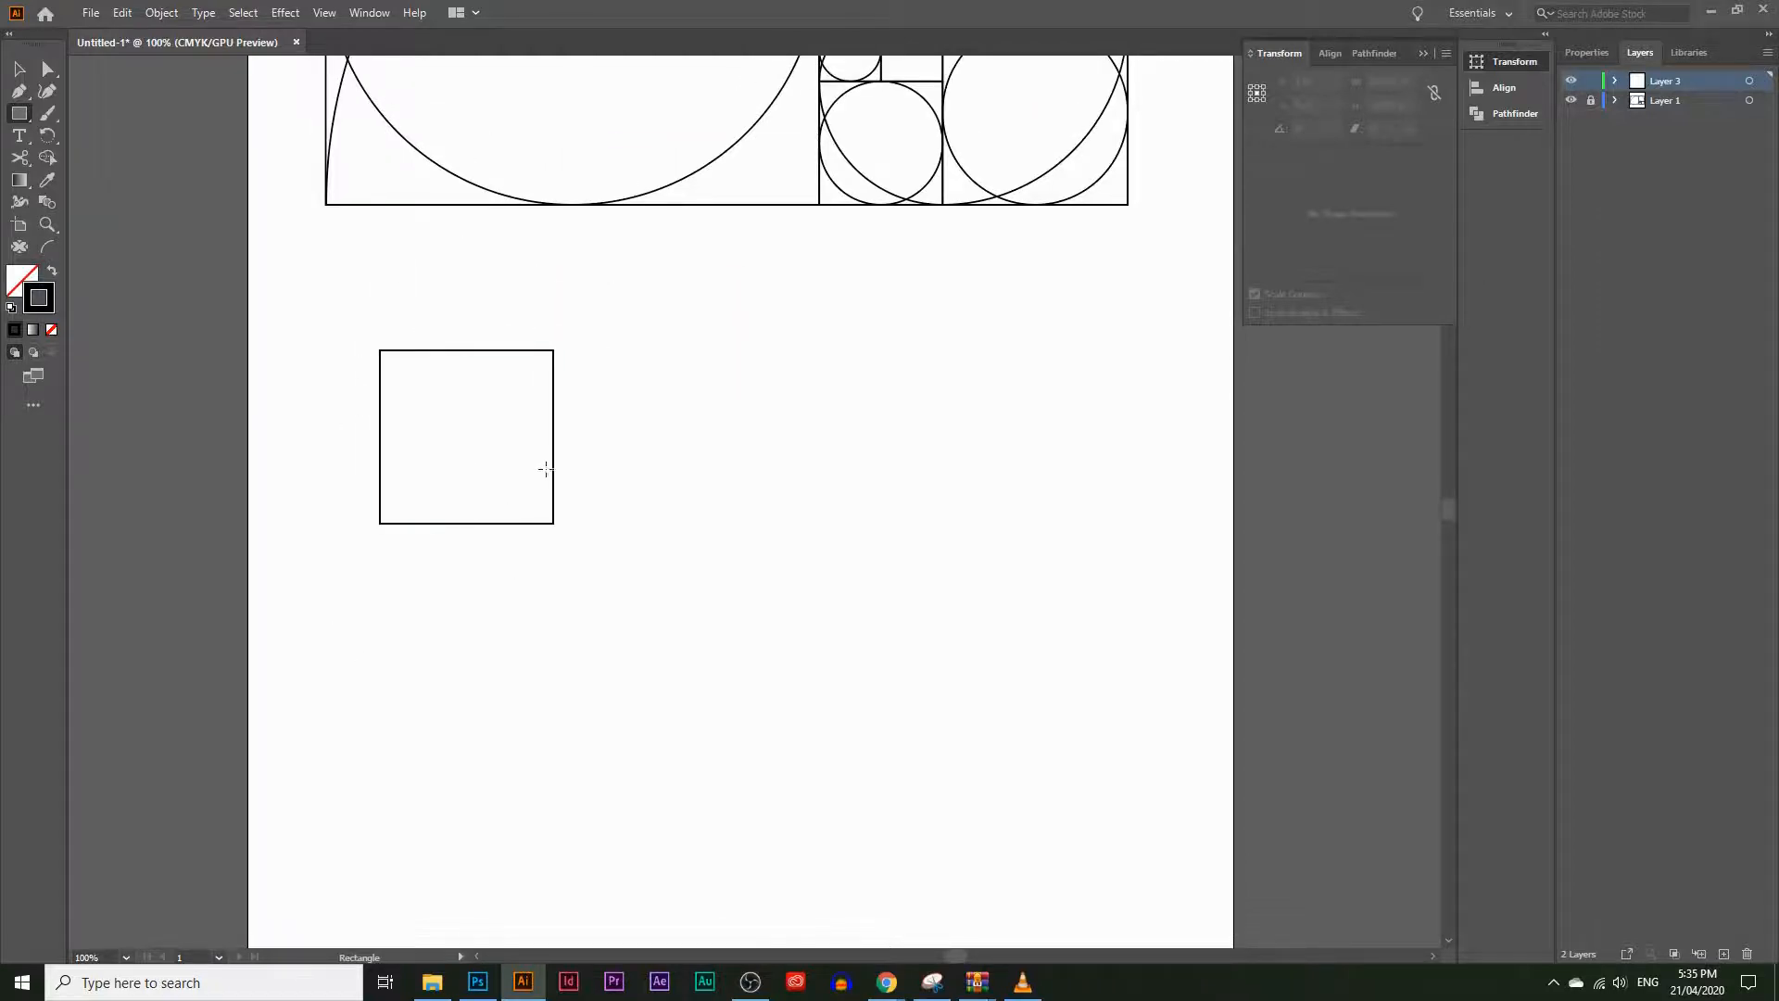
pyautogui.click(20, 70)
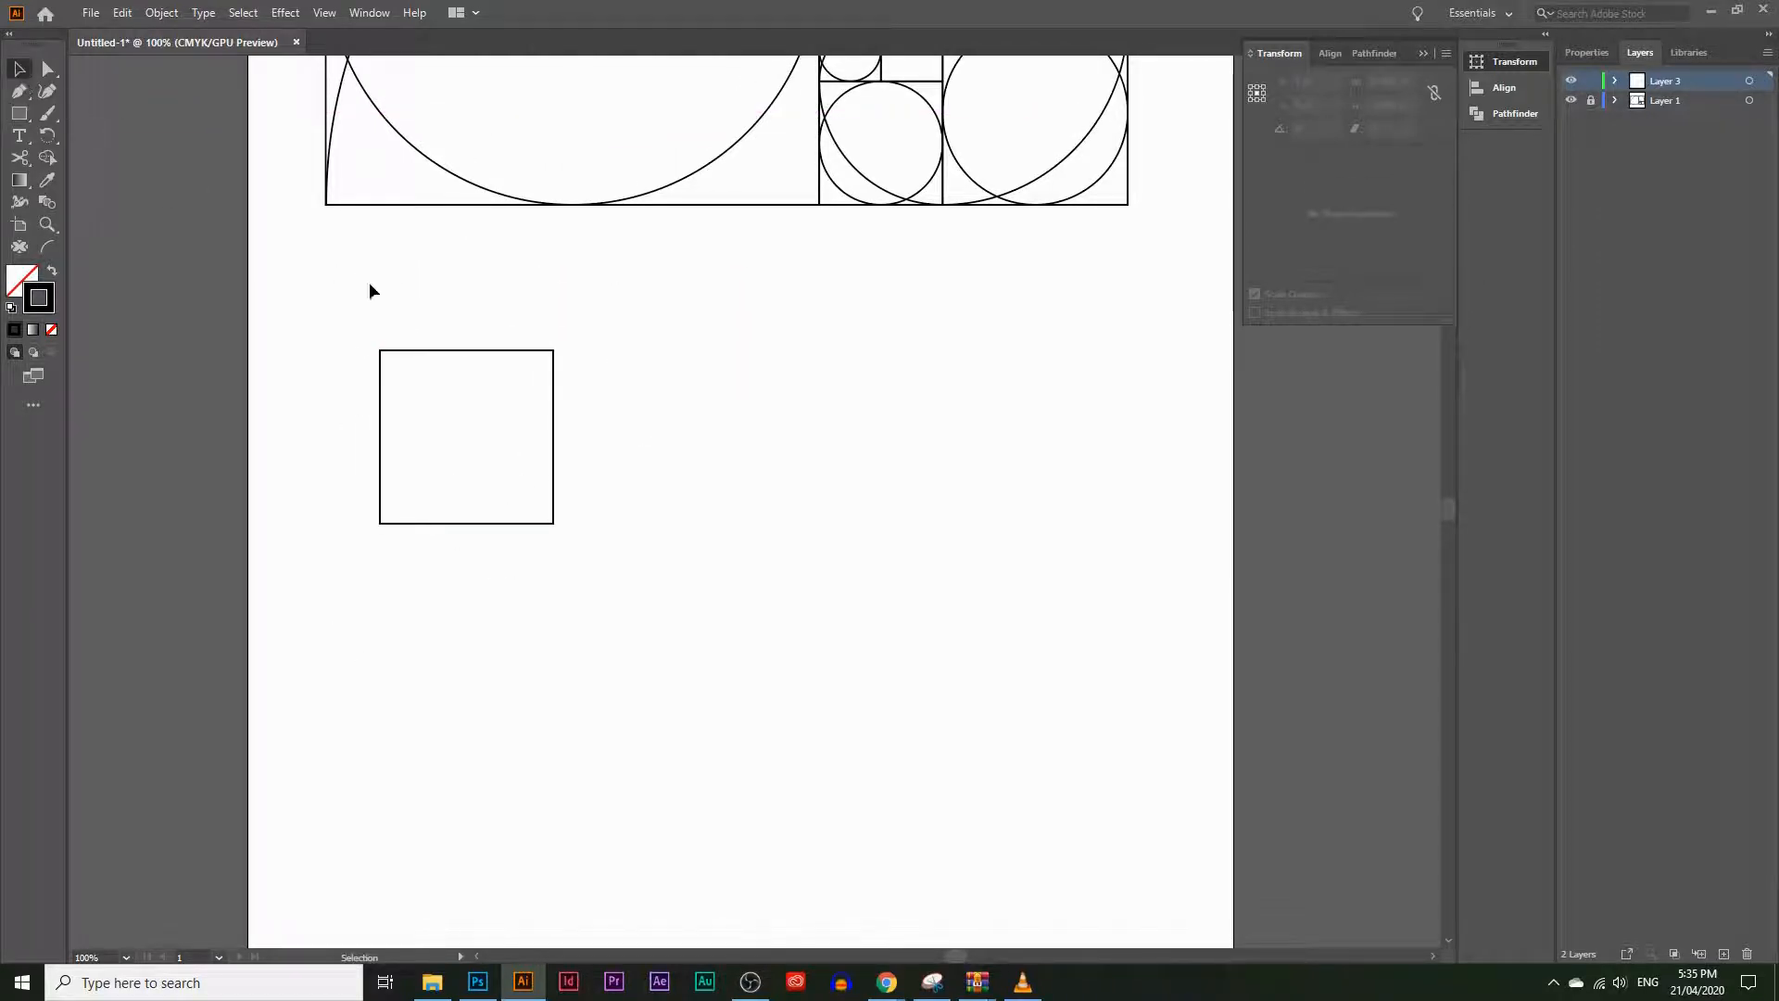
pyautogui.click(413, 351)
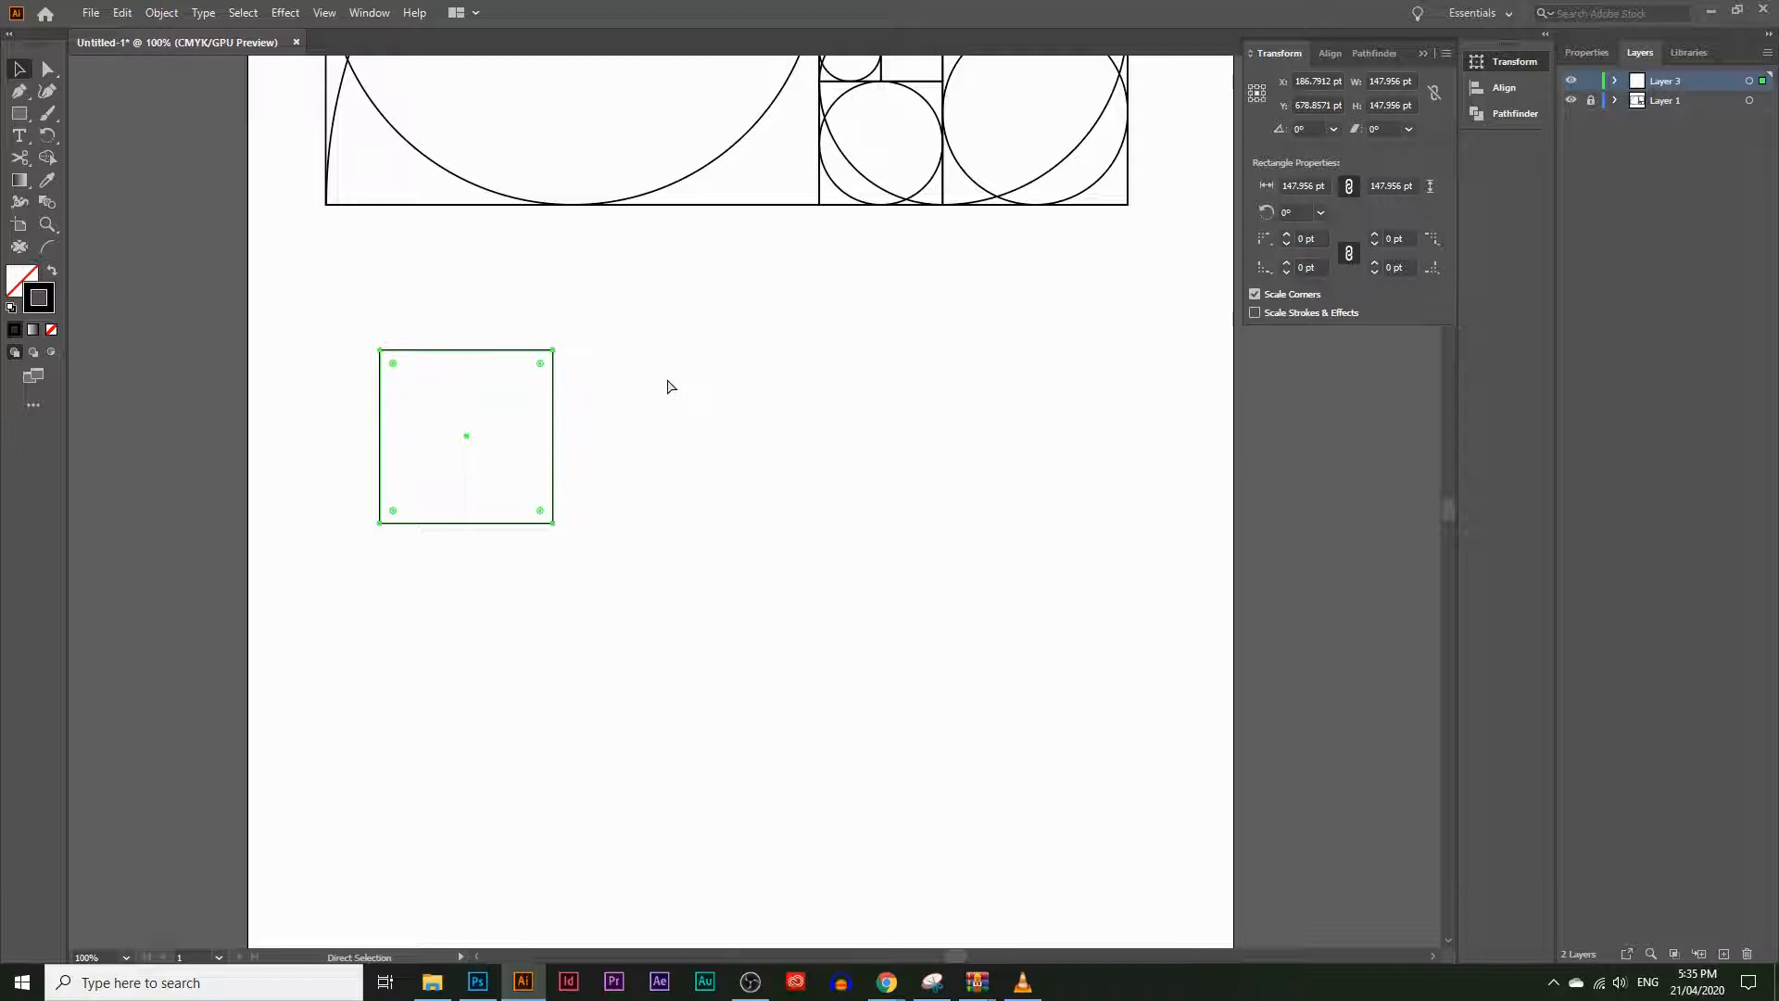
pyautogui.hotkey('ctrl', 'c')
pyautogui.hotkey('ctrl', 'v')
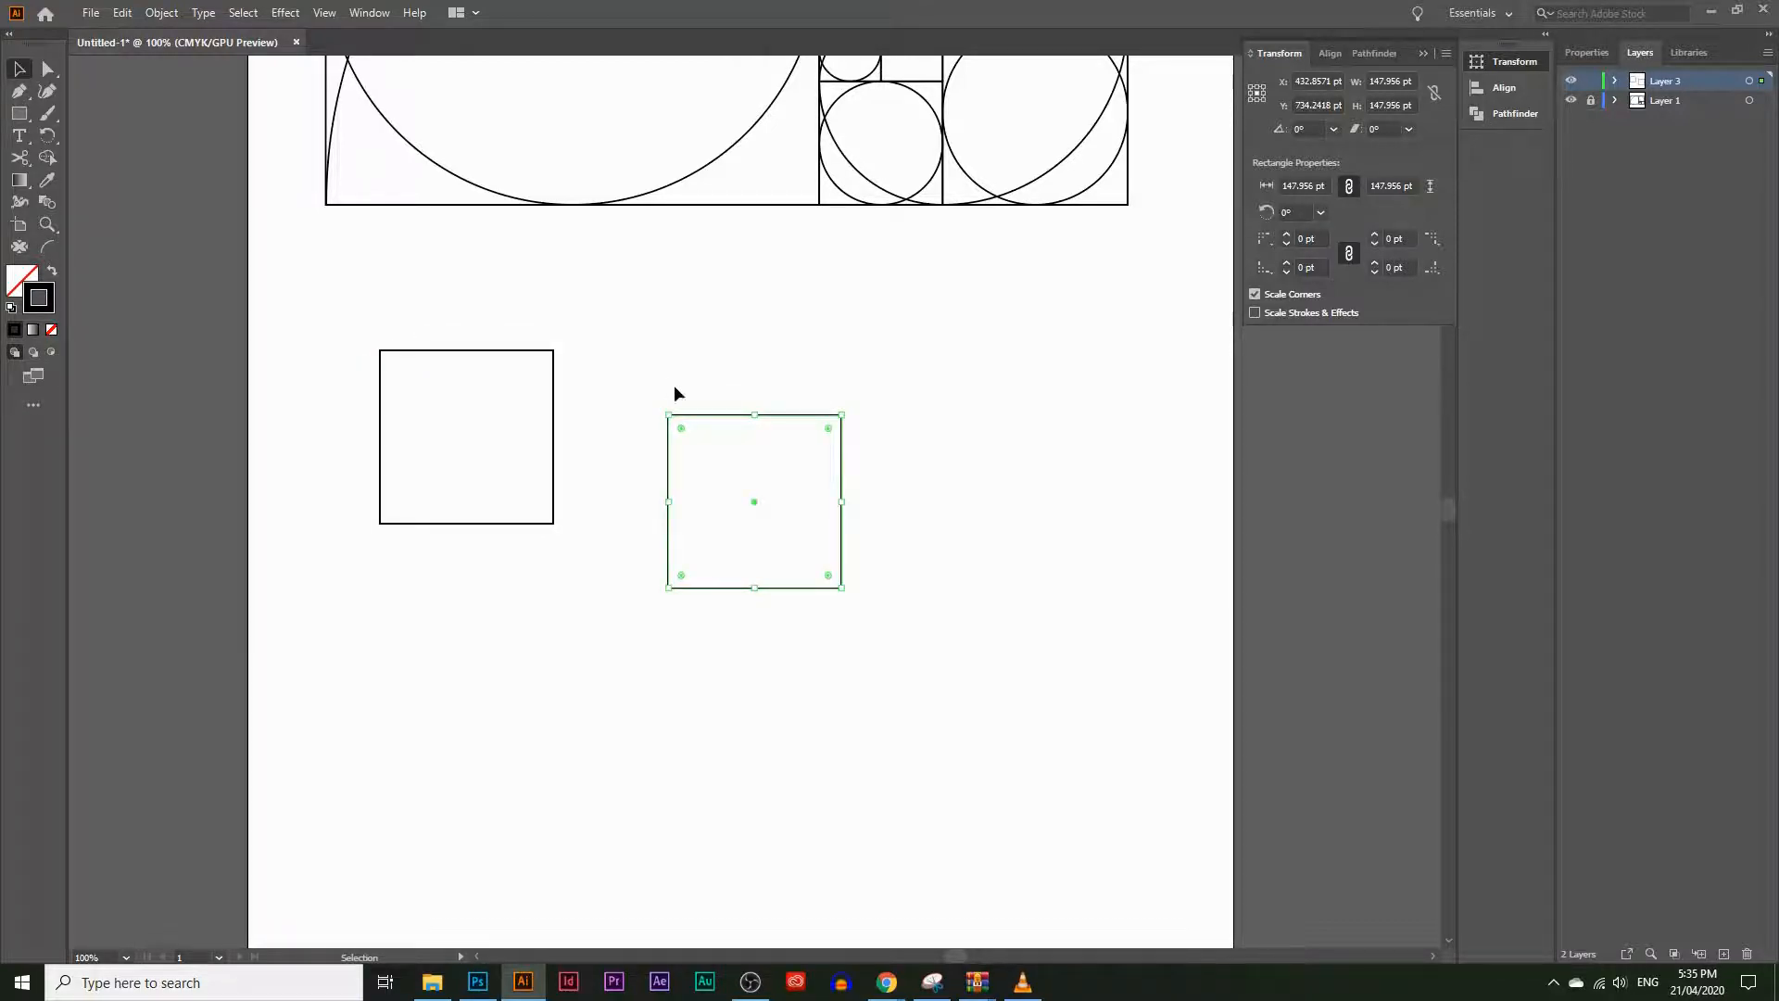
pyautogui.moveTo(700, 420); pyautogui.dragTo(415, 524)
pyautogui.click(644, 531)
# Step: Examine the shared edge between the two stacked squares up close to check their alignment
pyautogui.click(55, 225)
pyautogui.click(419, 462)
pyautogui.click(783, 575)
pyautogui.click(806, 579)
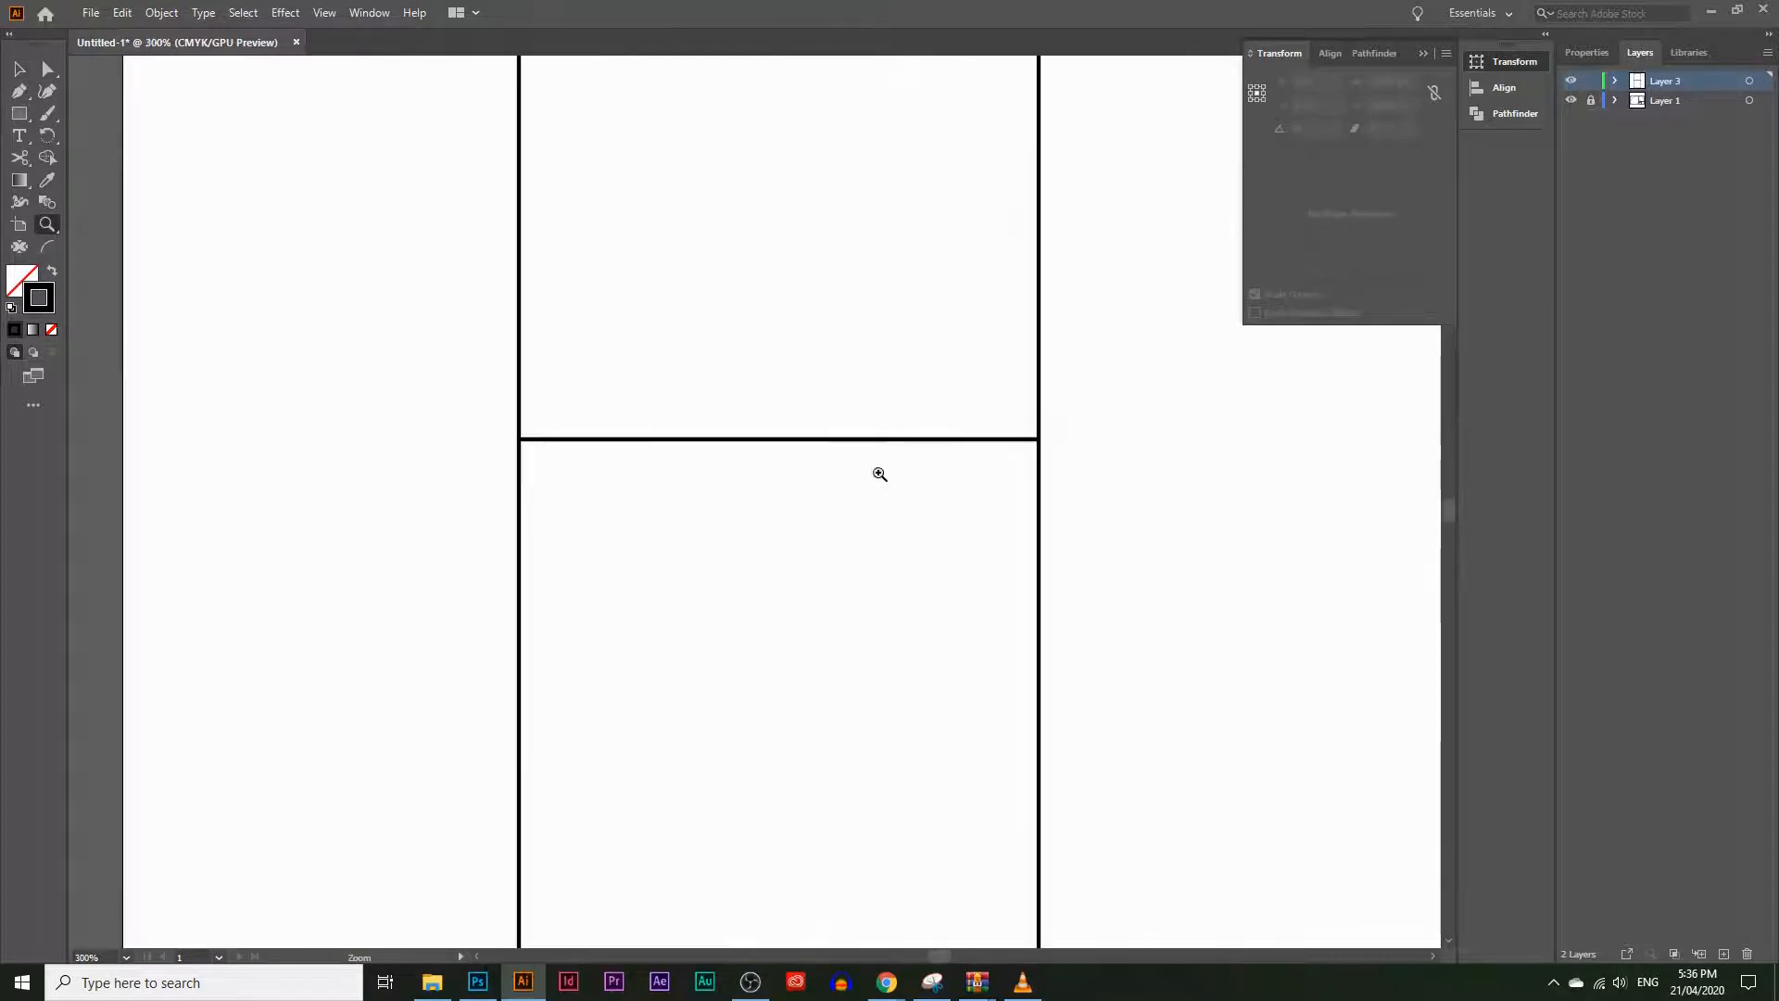
pyautogui.click(848, 434)
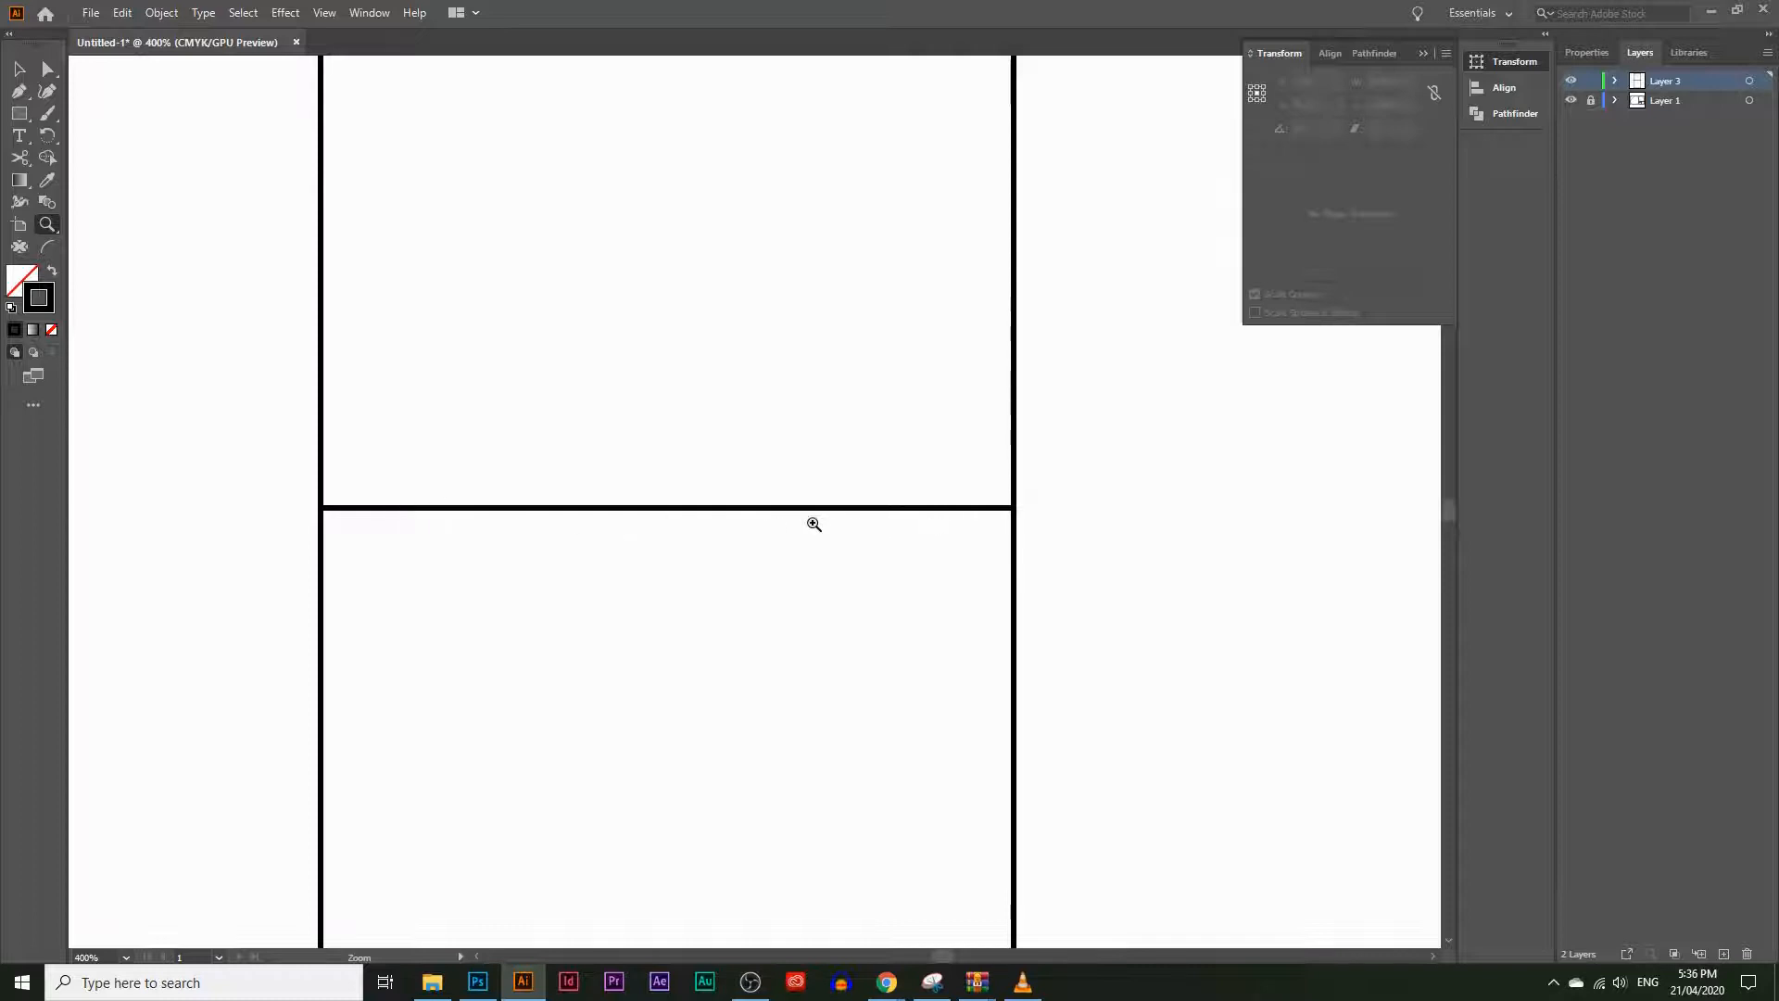
pyautogui.keyDown('alt'); pyautogui.click(866, 430); pyautogui.keyUp('alt')
pyautogui.keyDown('alt'); pyautogui.click(917, 500); pyautogui.keyUp('alt')
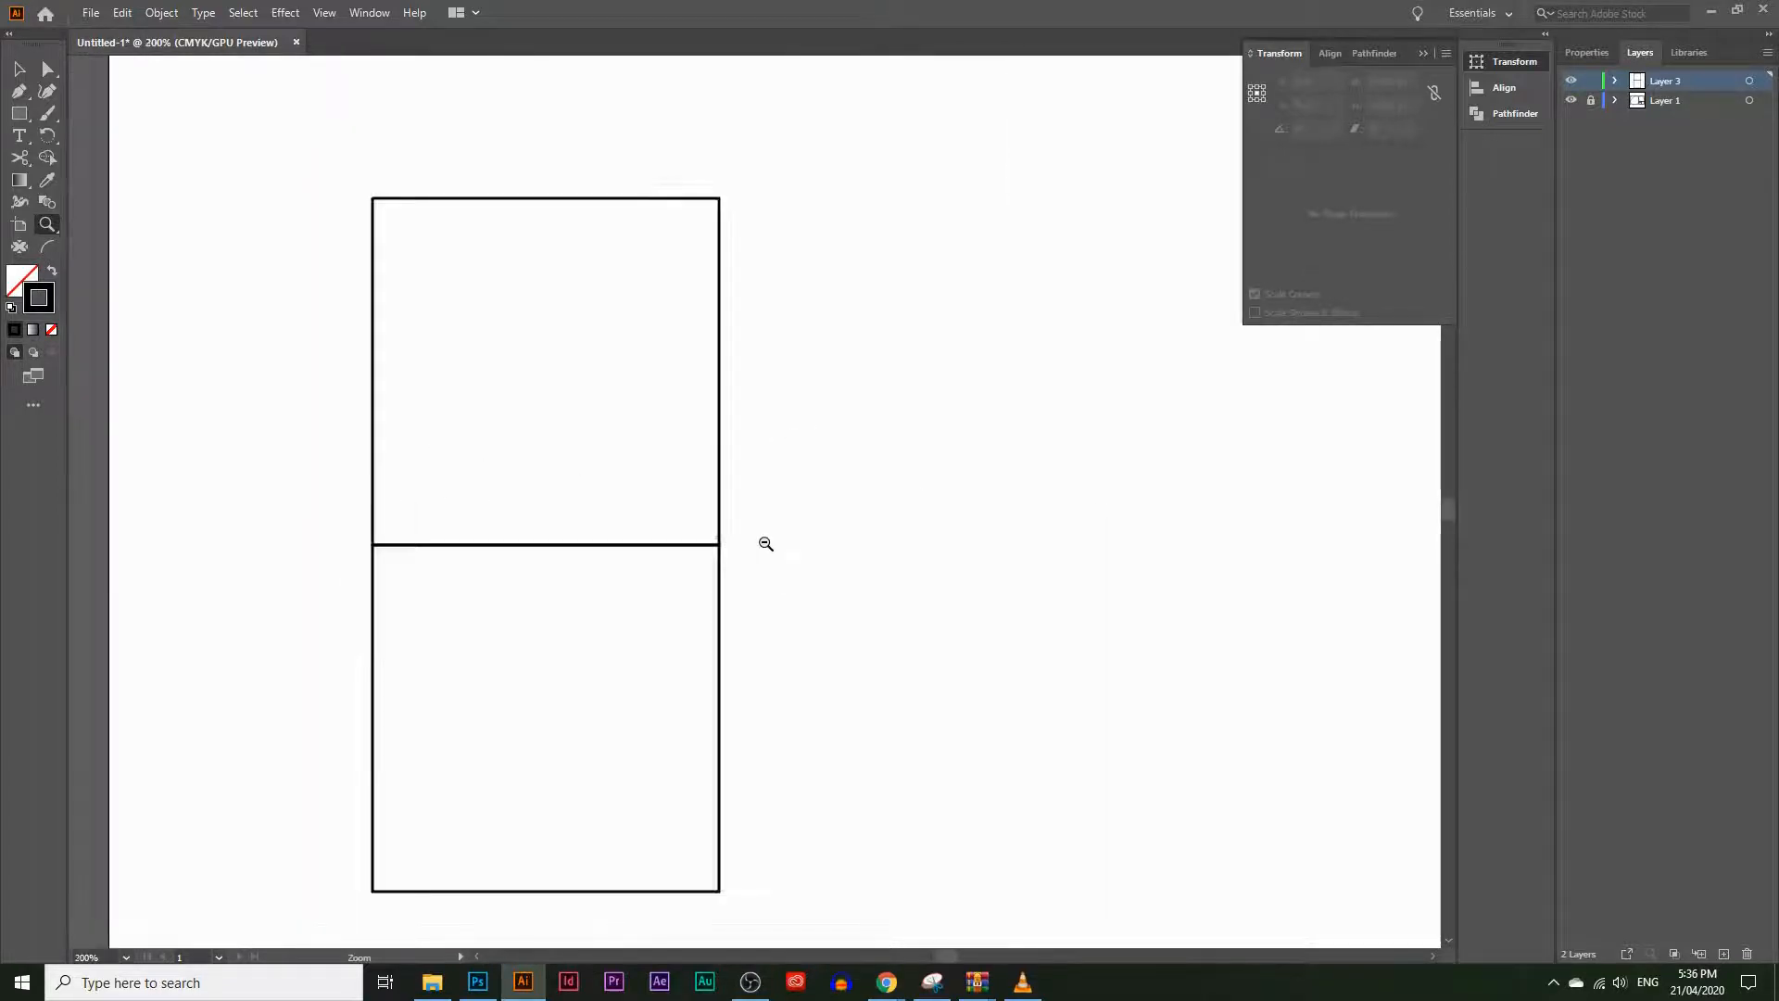
pyautogui.keyDown('alt'); pyautogui.click(763, 545); pyautogui.keyUp('alt')
# Step: Move both stacked squares together to the right, leaving free space on their left side
pyautogui.scroll(1, 822, 492)
pyautogui.click(23, 72)
pyautogui.moveTo(818, 829); pyautogui.dragTo(975, 402)
pyautogui.click(1075, 357)
# Step: Duplicate the upper square, snap it against the pair's left side, and scale it to about 296 pt to match their combined height
pyautogui.click(947, 396)
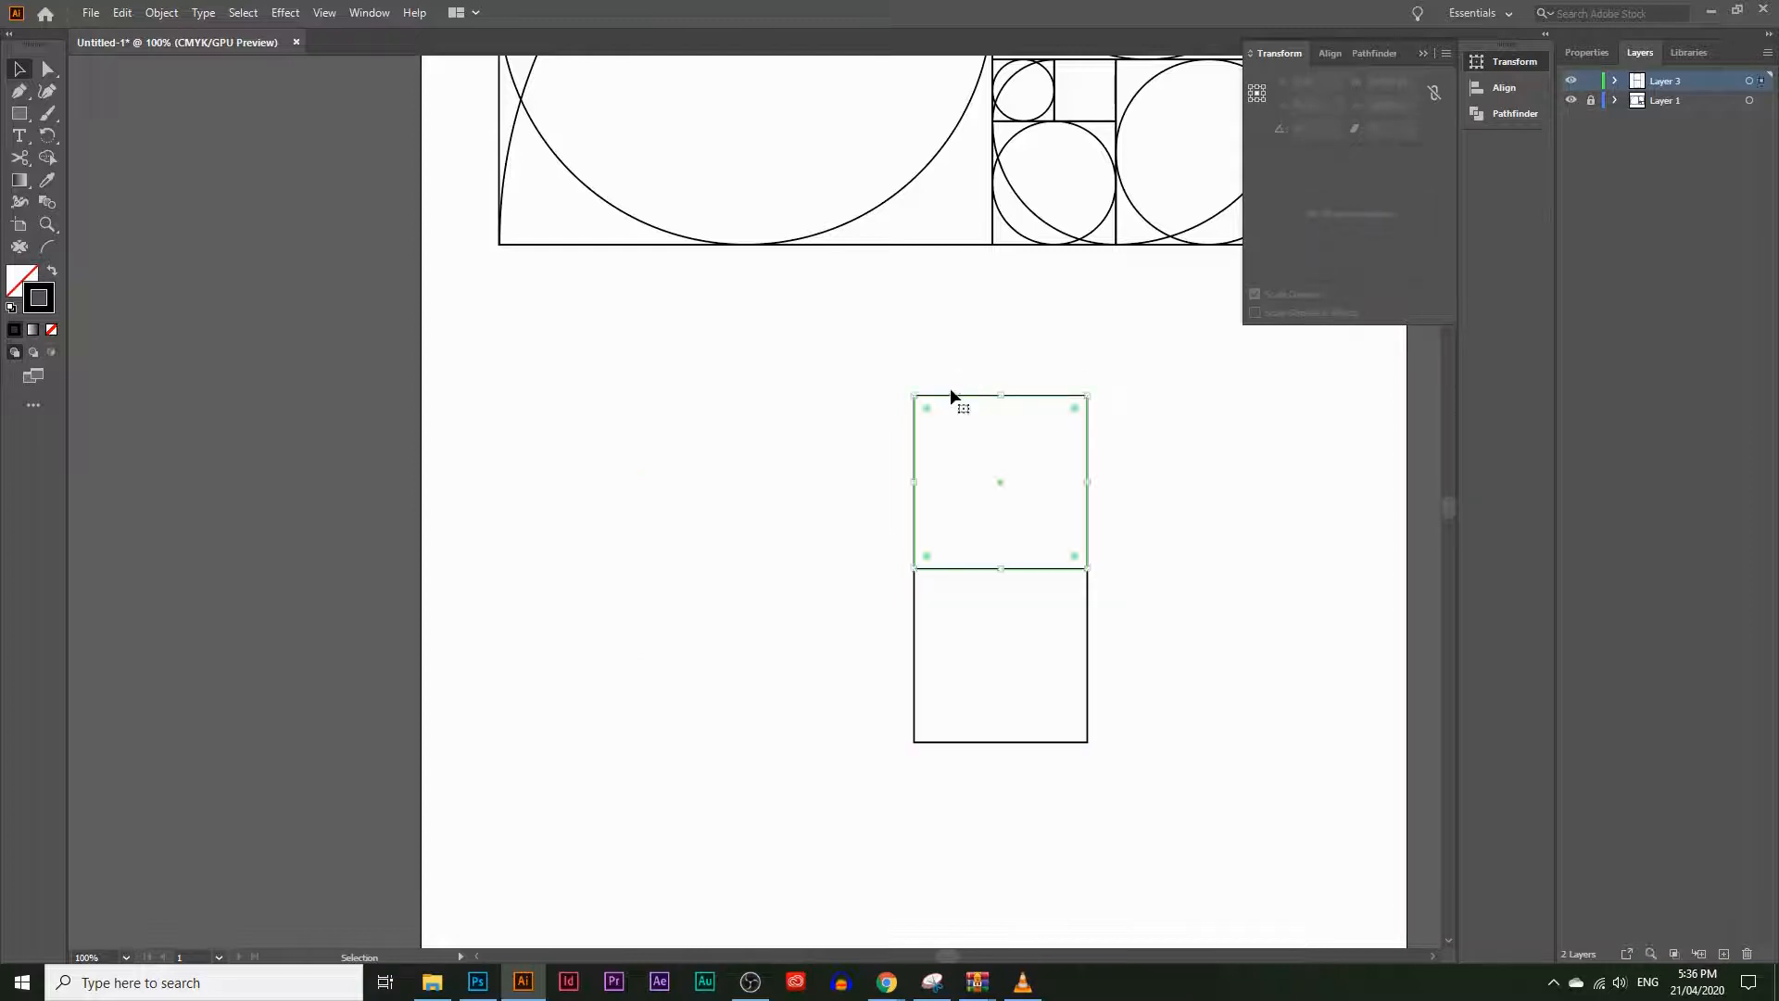
pyautogui.press('a')
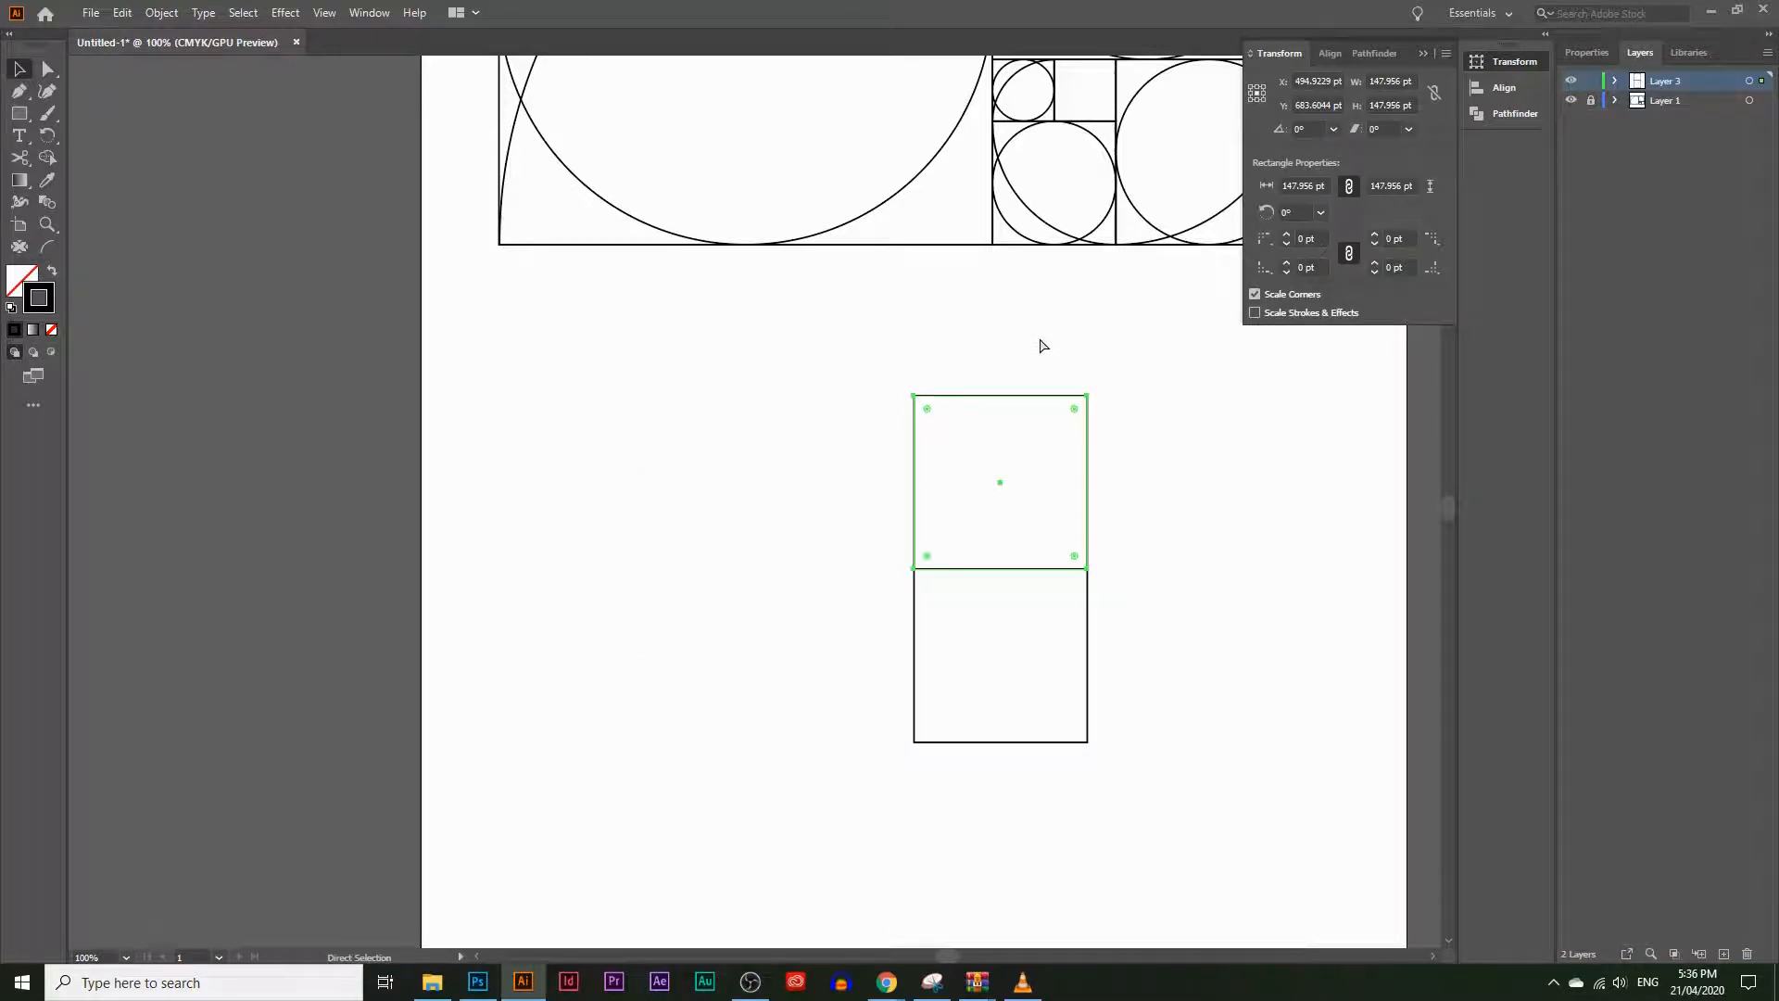
pyautogui.hotkey('ctrl', 'v')
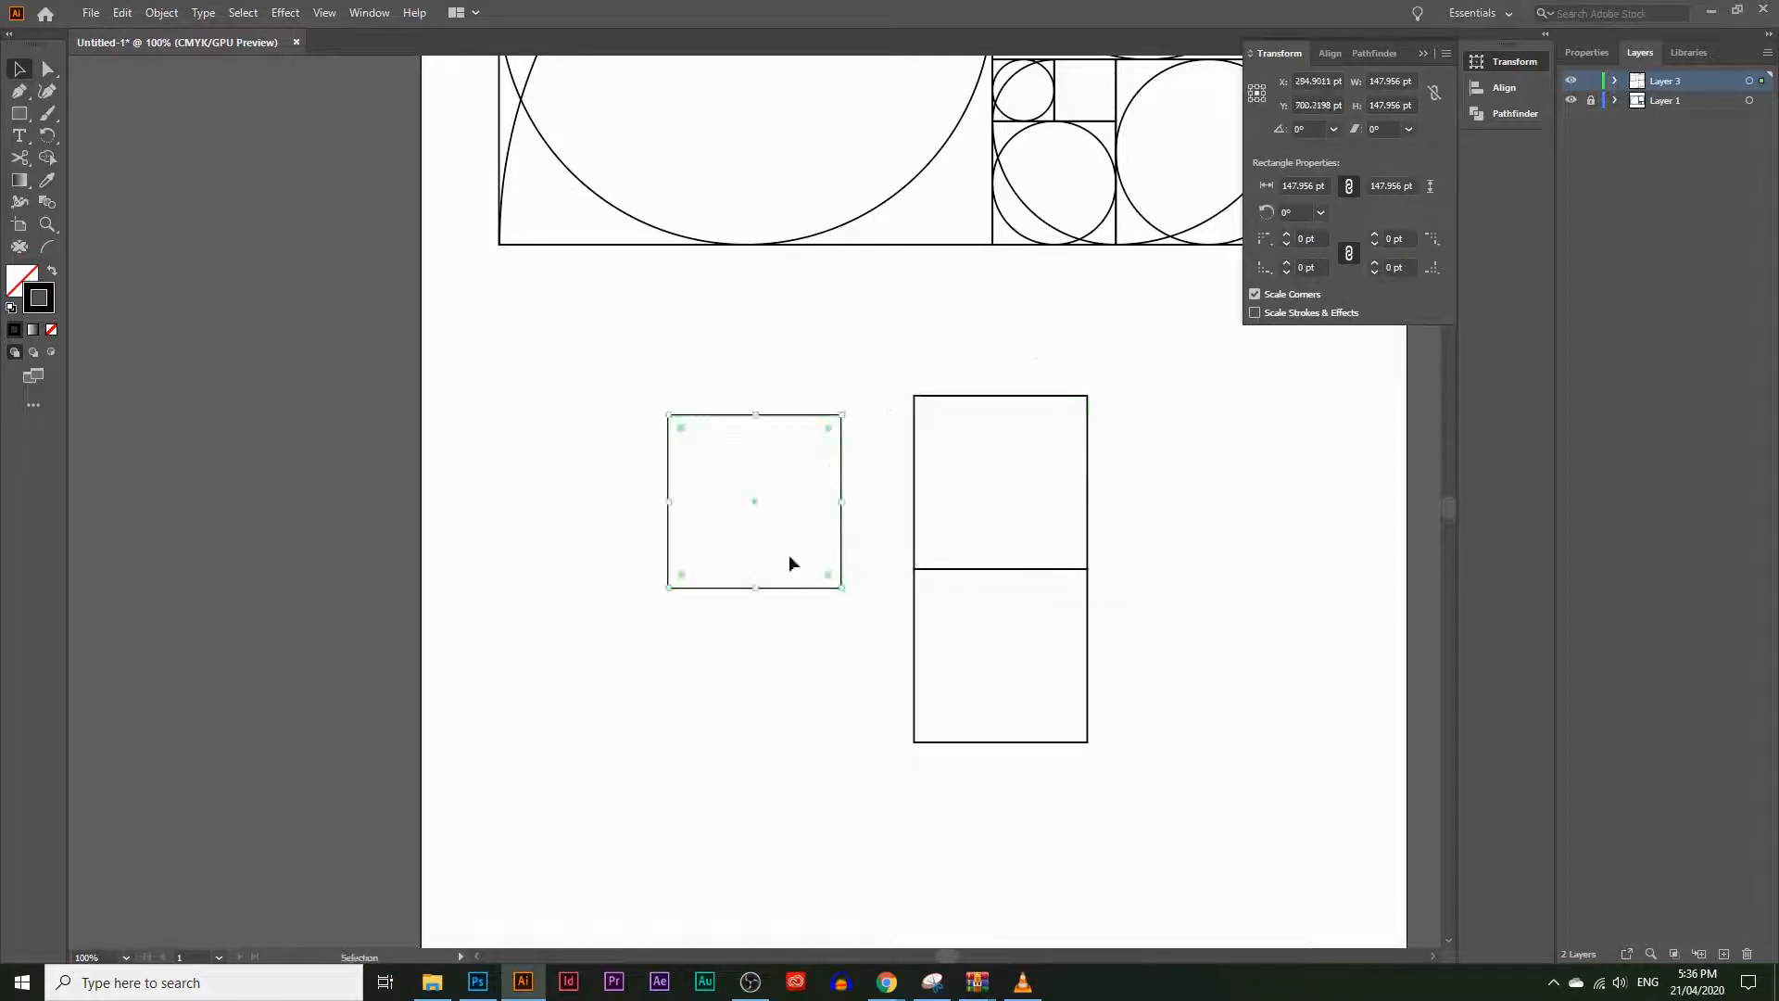
pyautogui.moveTo(802, 415); pyautogui.dragTo(875, 396)
pyautogui.moveTo(737, 566); pyautogui.dragTo(552, 743)
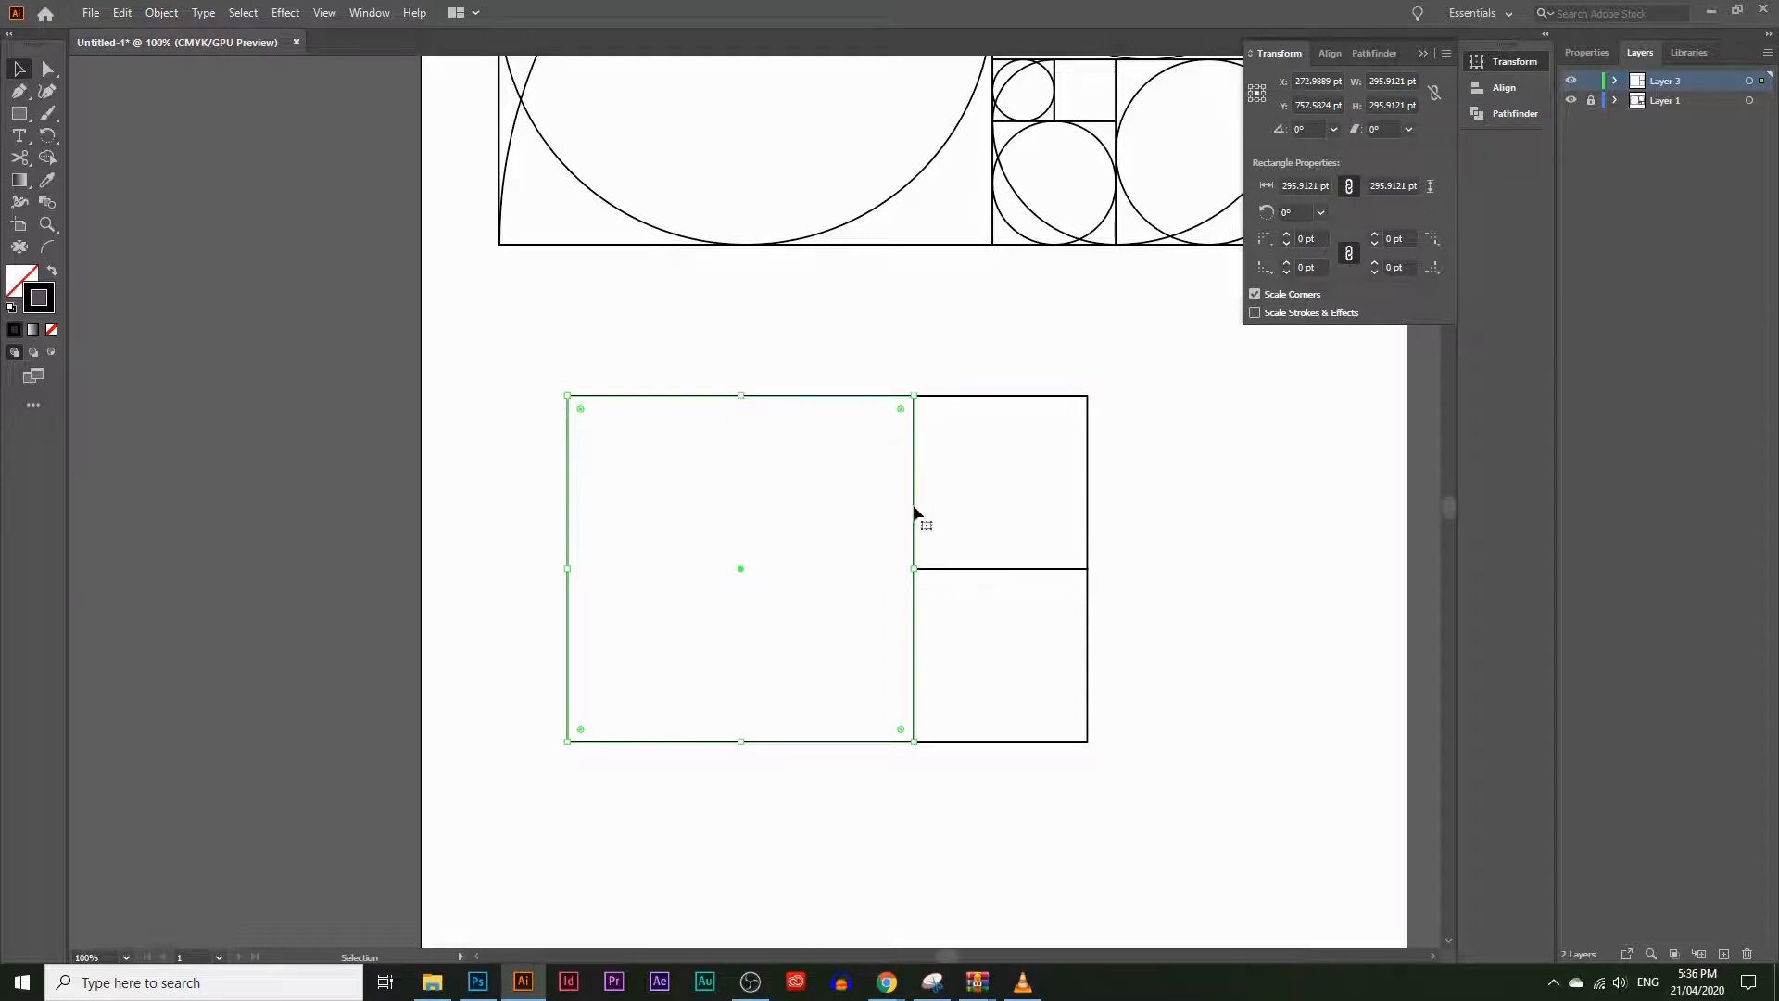
pyautogui.click(880, 785)
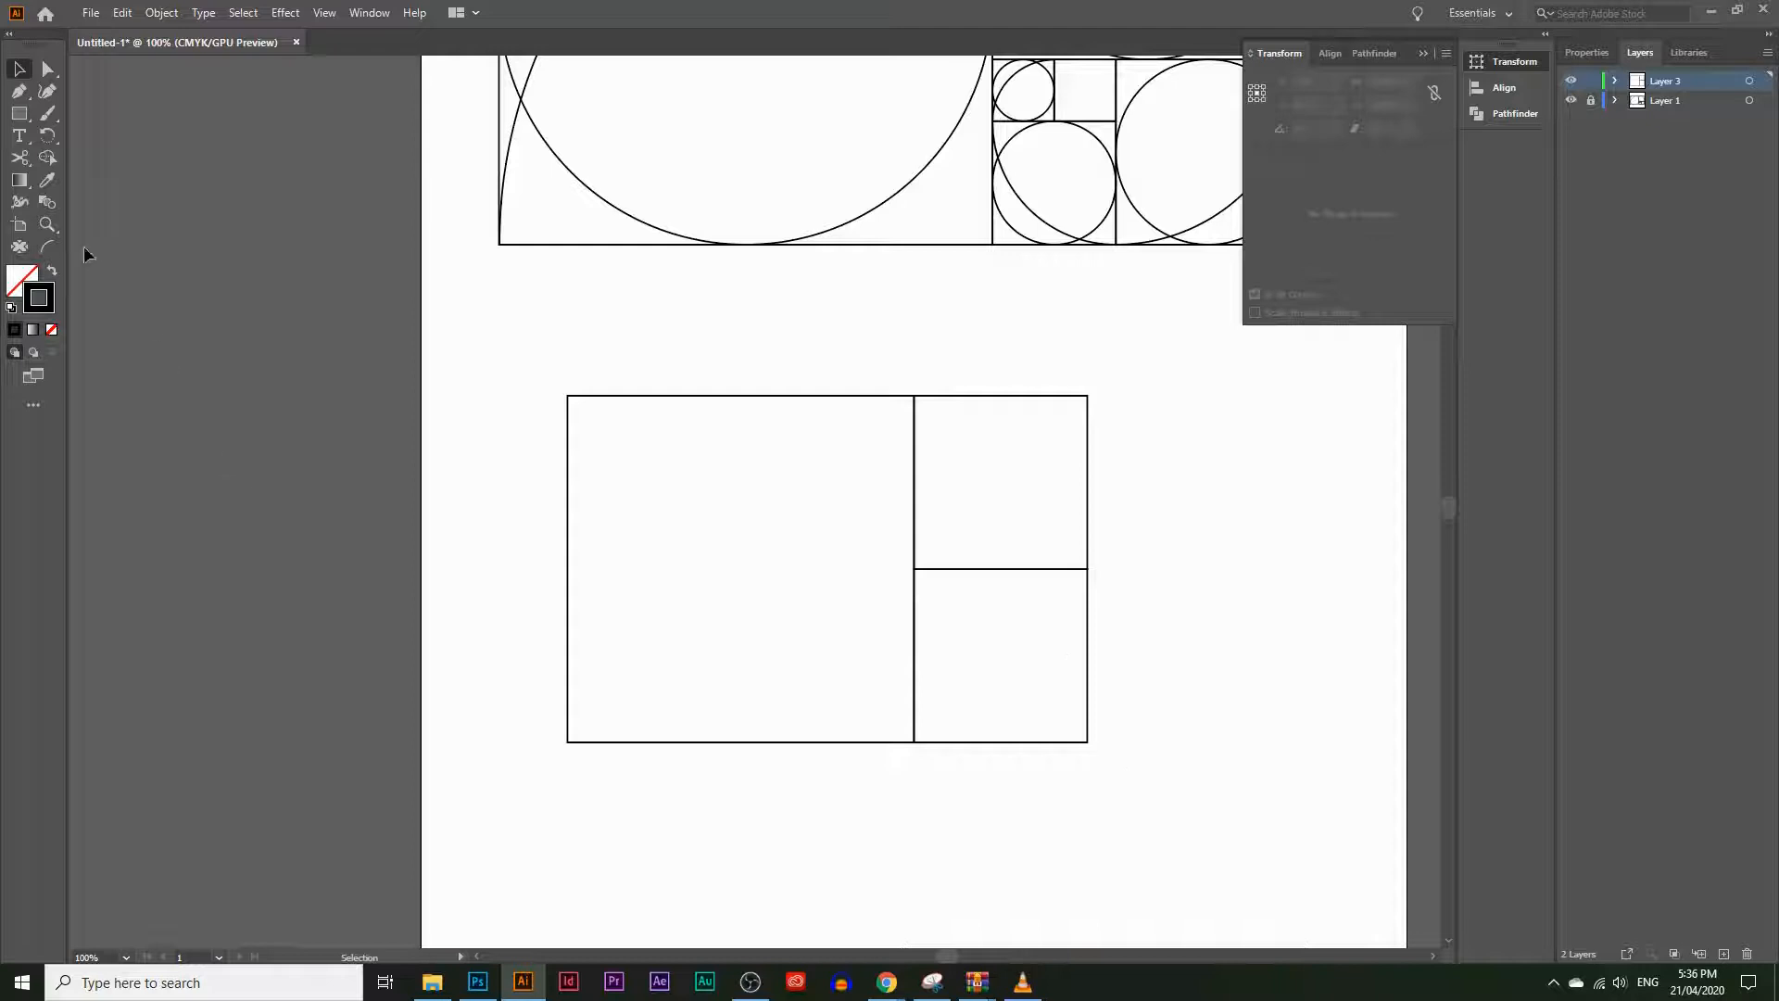
# Step: Rotate the three-square arrangement 90° clockwise so the large square is on top, and place it near the artboard's right edge
pyautogui.press('z')
pyautogui.click(924, 409)
pyautogui.click(738, 556)
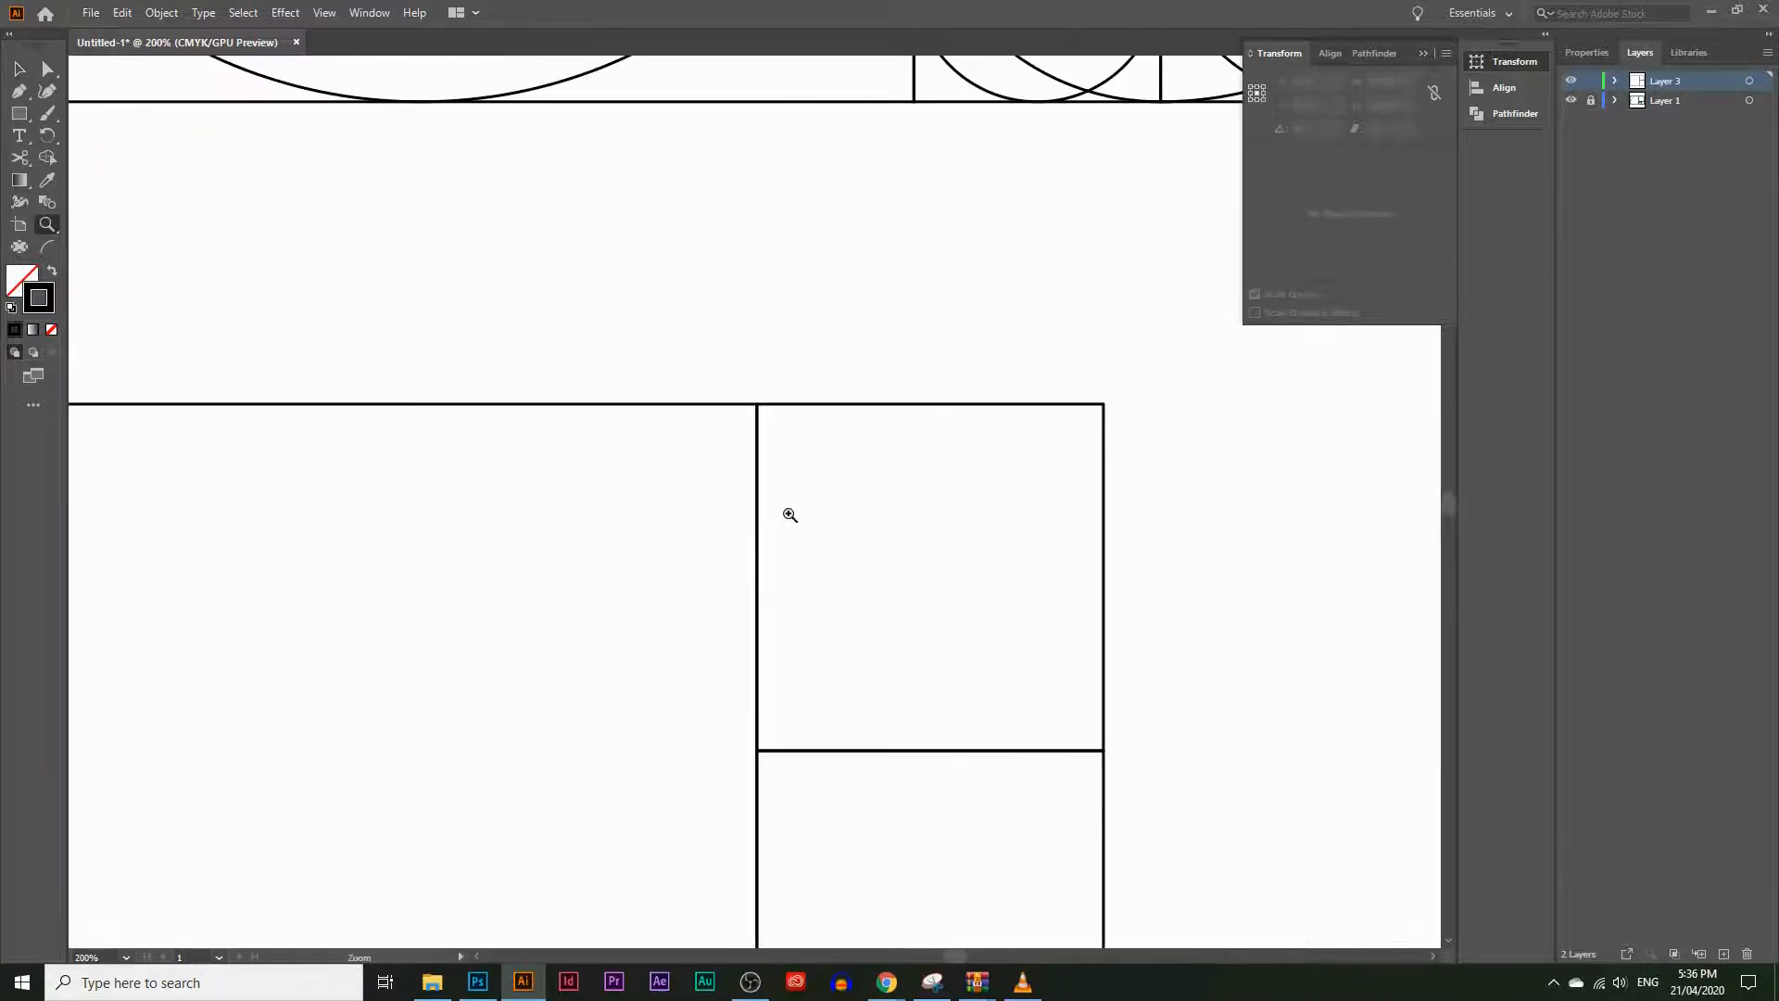
pyautogui.keyDown('alt'); pyautogui.click(787, 515); pyautogui.keyUp('alt')
pyautogui.keyDown('alt'); pyautogui.click(780, 521); pyautogui.keyUp('alt')
pyautogui.click(15, 72)
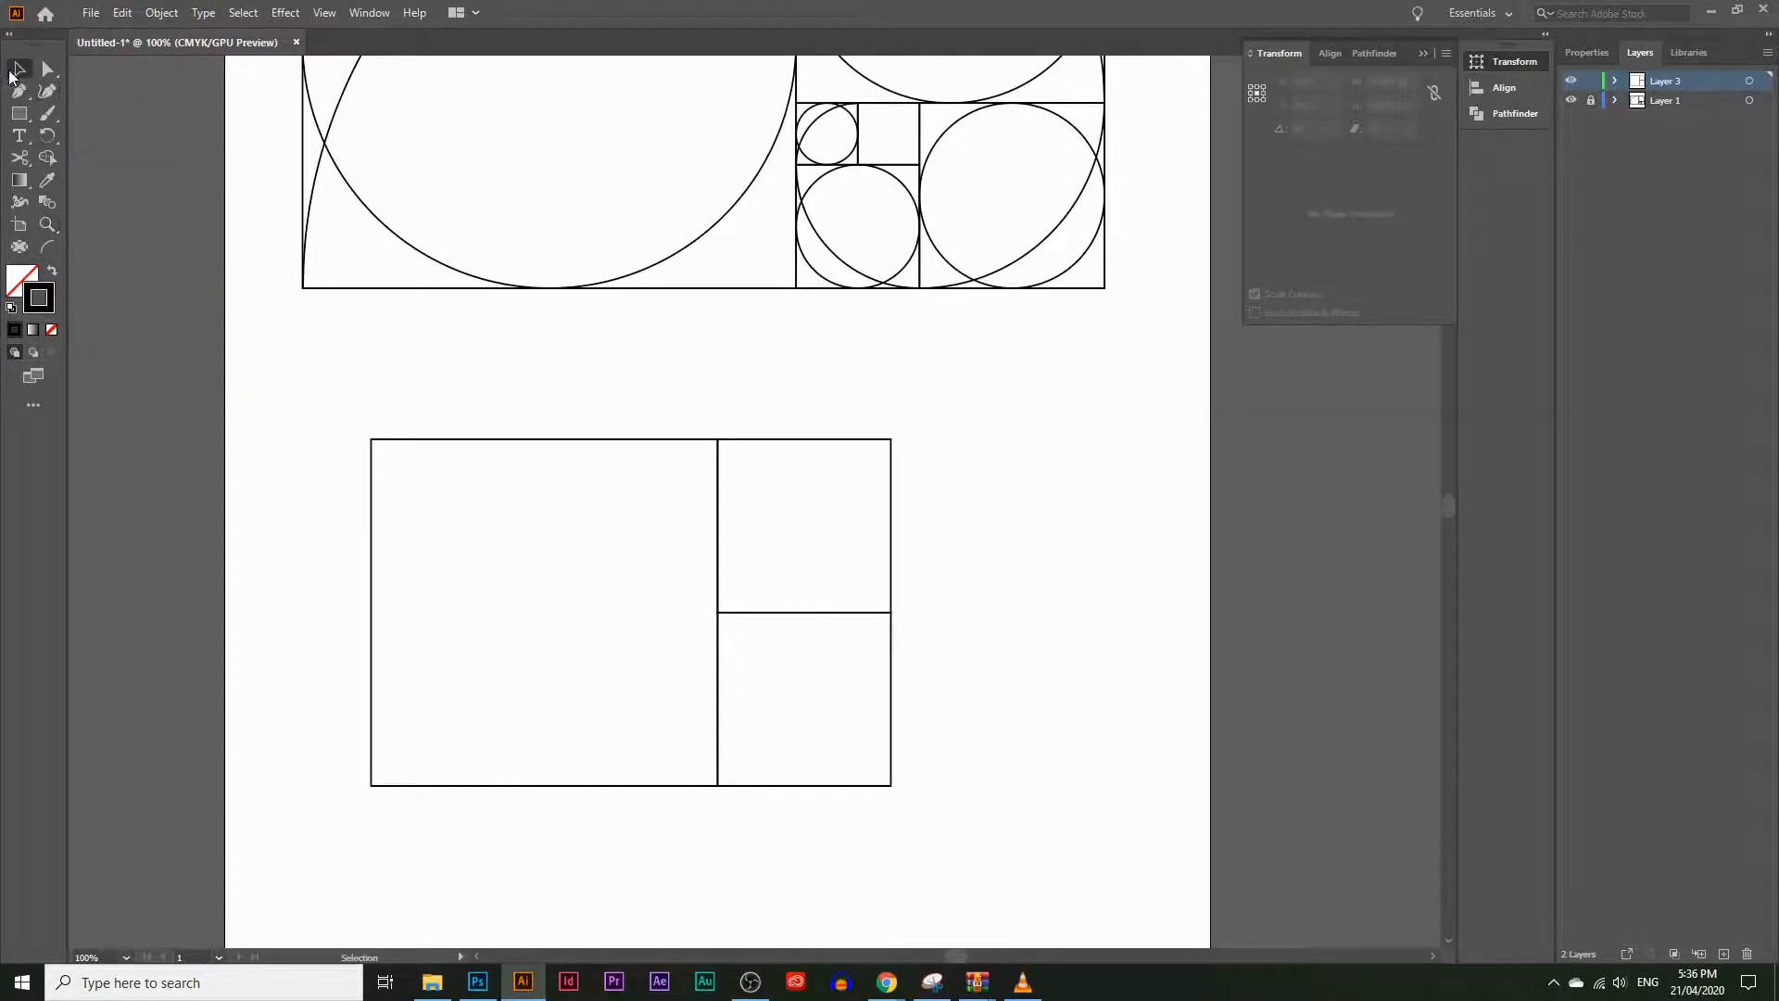
pyautogui.moveTo(929, 810); pyautogui.dragTo(988, 395)
pyautogui.click(901, 361)
pyautogui.scroll(-2, 810, 445)
pyautogui.scroll(1, 810, 445)
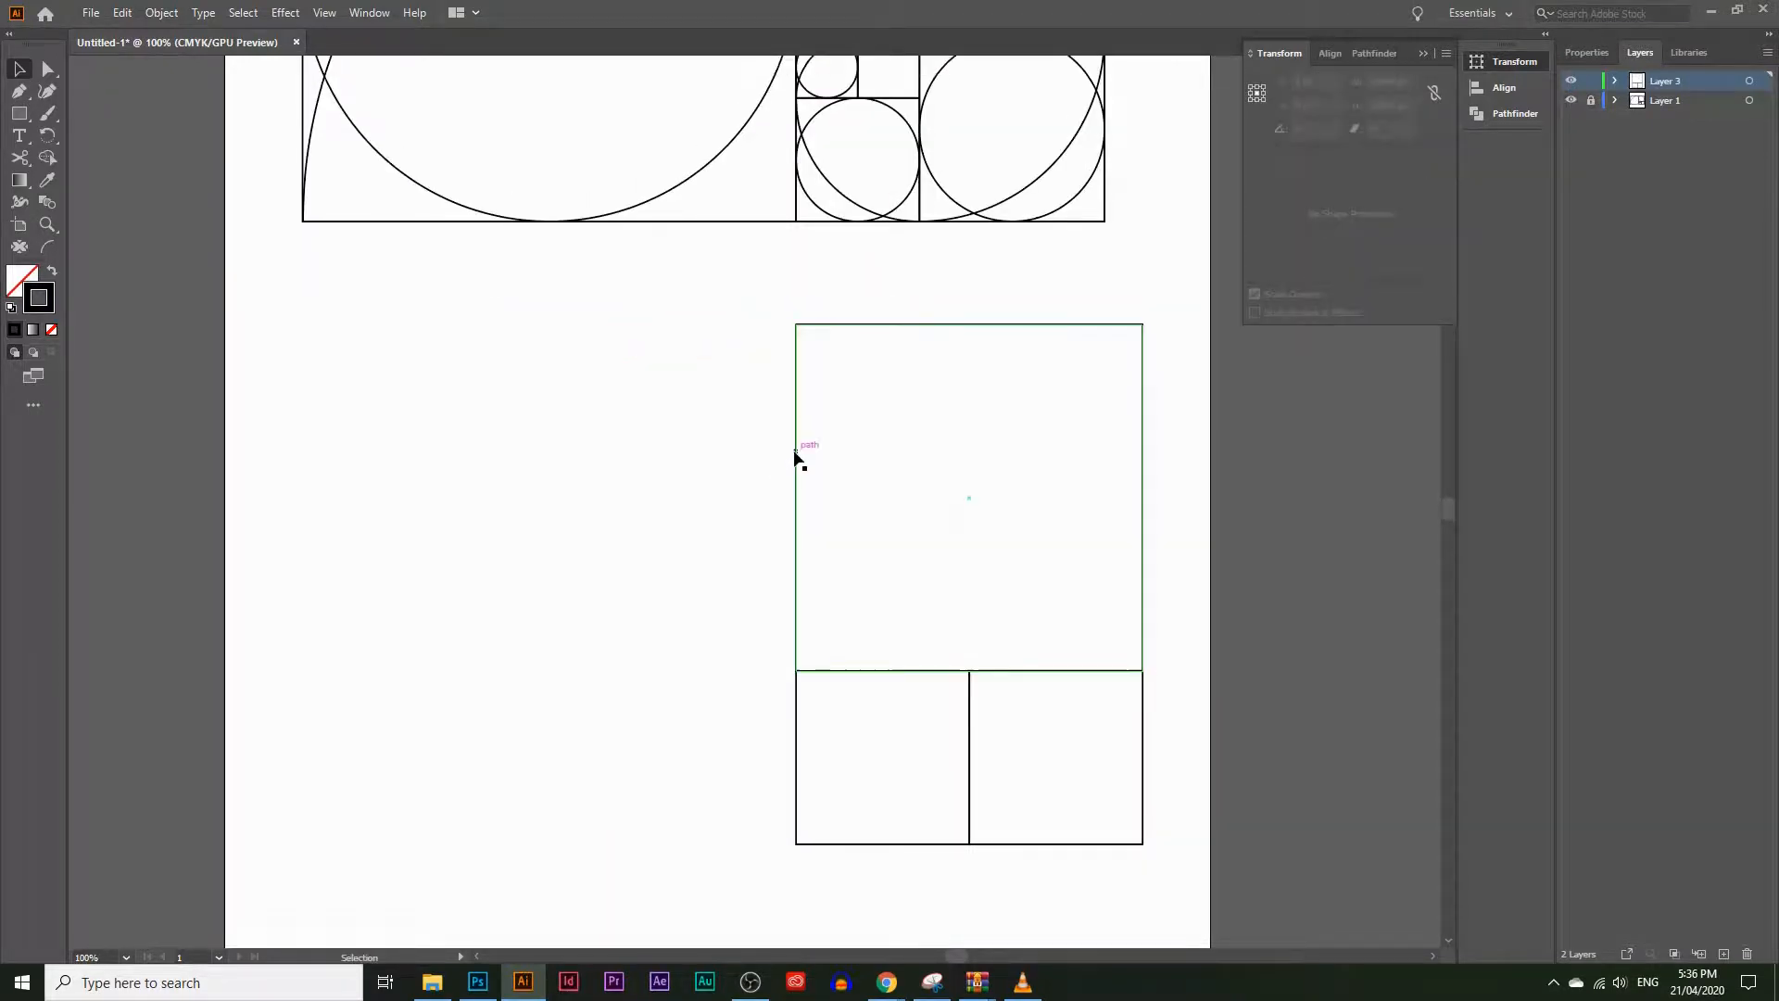
# Step: Duplicate the large square, snap it against the arrangement's left side, and scale it to about 444 pt to match the full height
pyautogui.click(799, 455)
pyautogui.hotkey('ctrl', 'c')
pyautogui.hotkey('ctrl', 'v')
pyautogui.moveTo(729, 329); pyautogui.dragTo(598, 324)
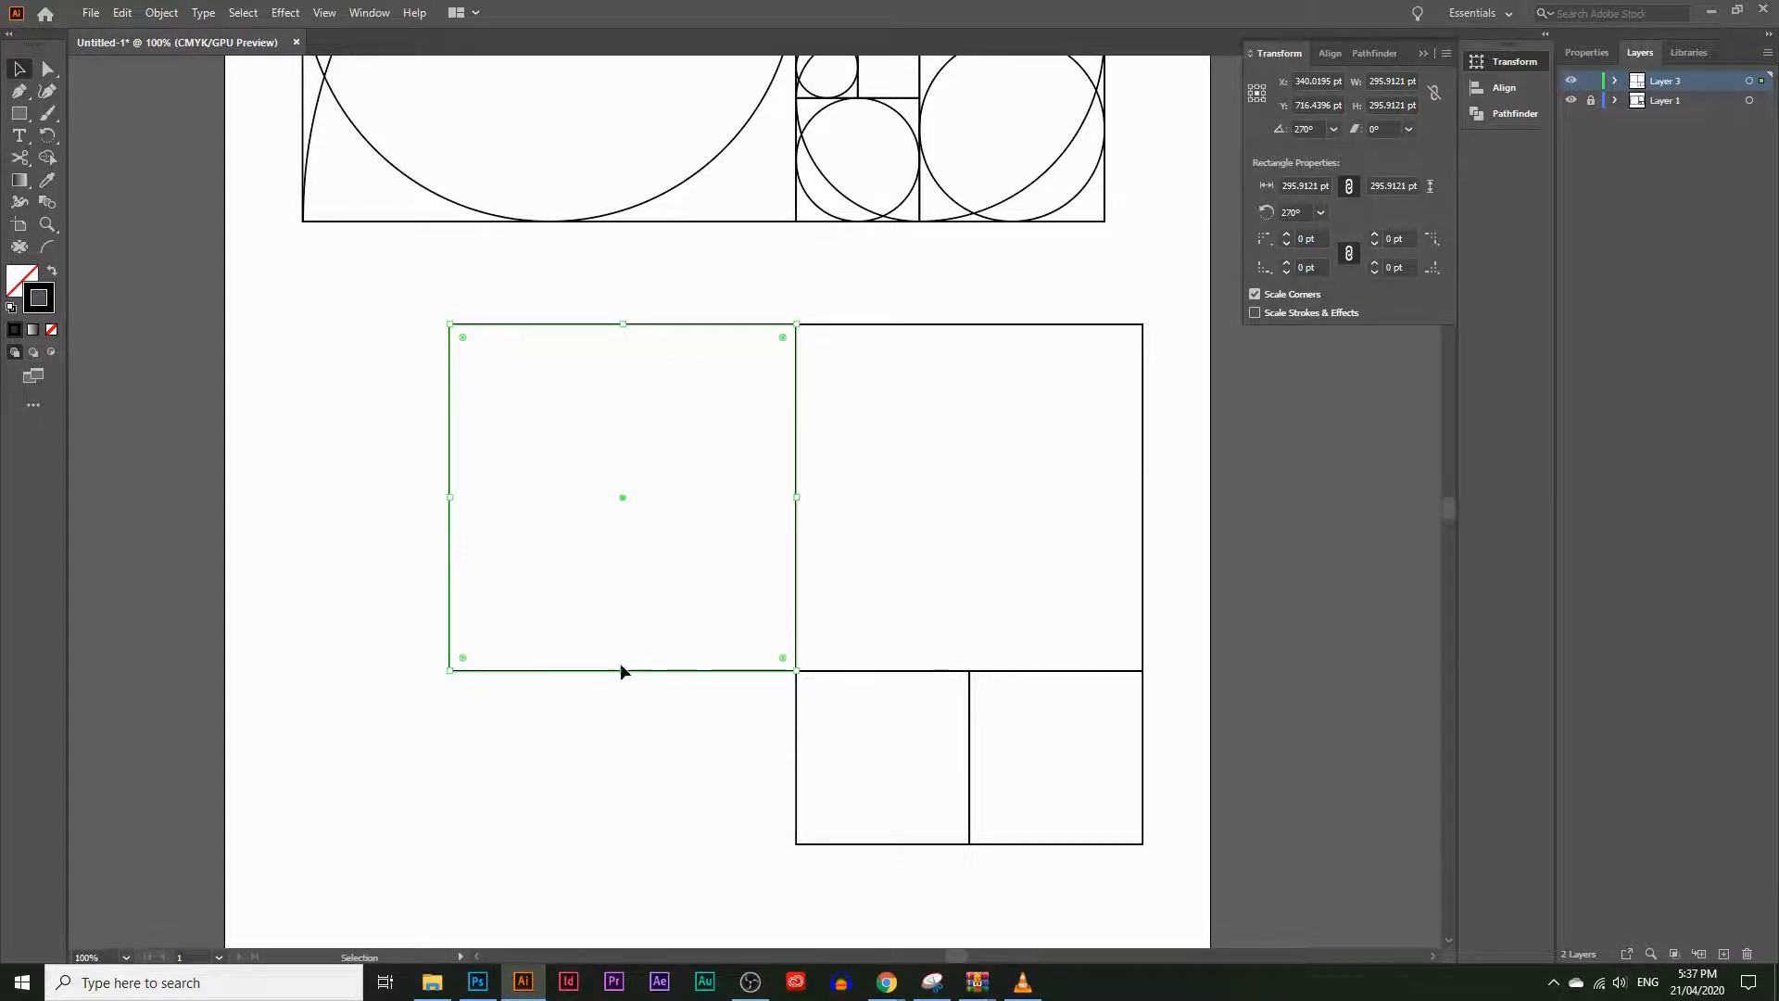
pyautogui.moveTo(623, 671); pyautogui.dragTo(692, 844)
pyautogui.moveTo(881, 478); pyautogui.dragTo(797, 492)
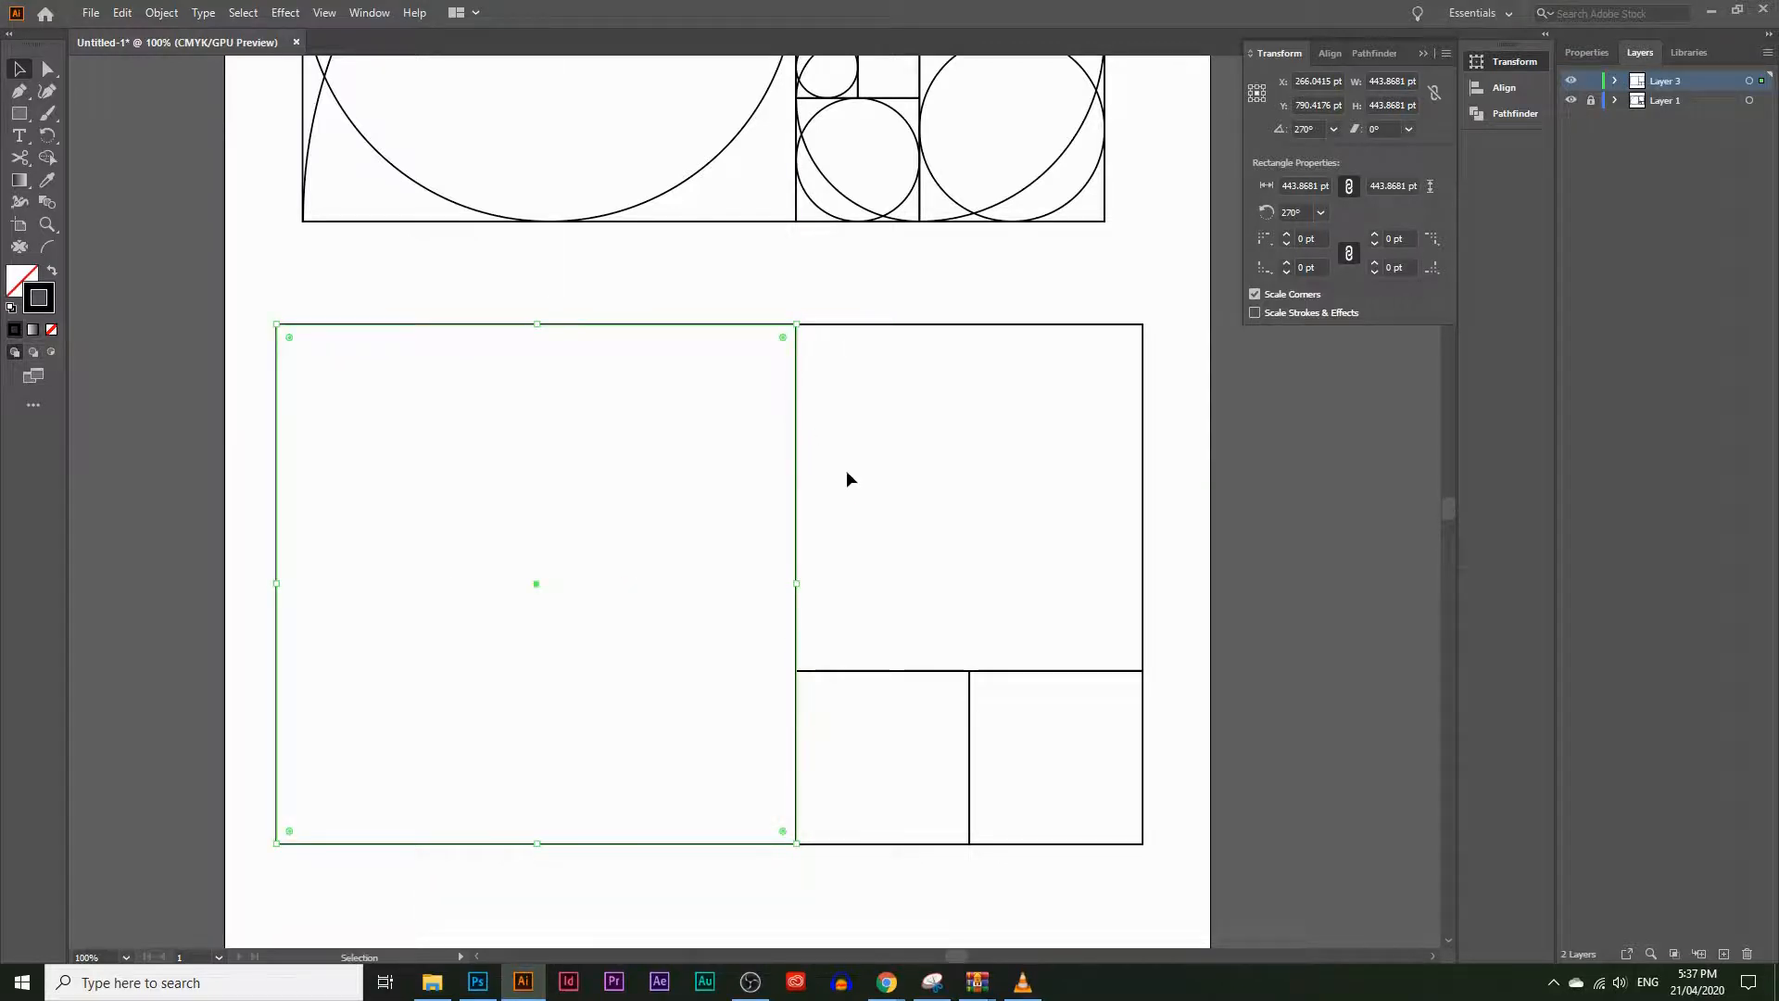
pyautogui.click(829, 389)
# Step: Rotate the four-square arrangement 90° clockwise and scale it down to about 340 by 566 pt
pyautogui.moveTo(260, 294); pyautogui.dragTo(1156, 856)
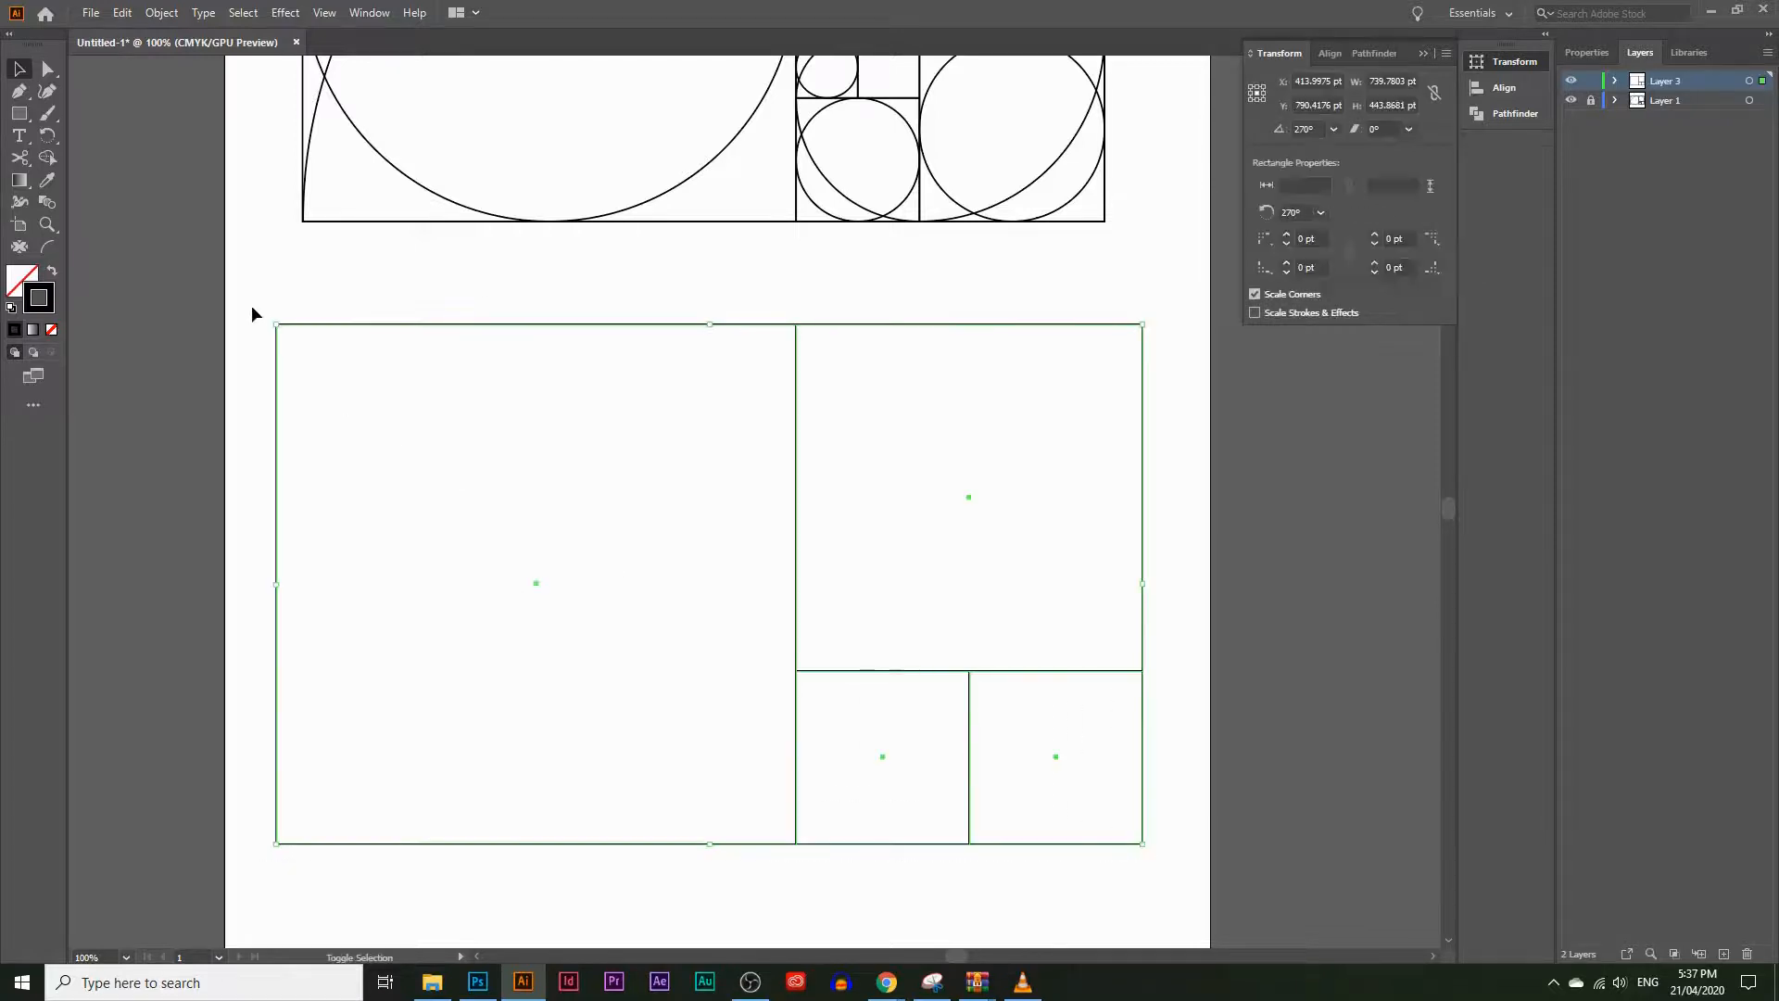
pyautogui.moveTo(270, 317); pyautogui.dragTo(857, 250)
pyautogui.scroll(-3, 687, 563)
pyautogui.scroll(5, 693, 574)
pyautogui.moveTo(447, 218); pyautogui.dragTo(787, 383)
pyautogui.scroll(-5, 1032, 837)
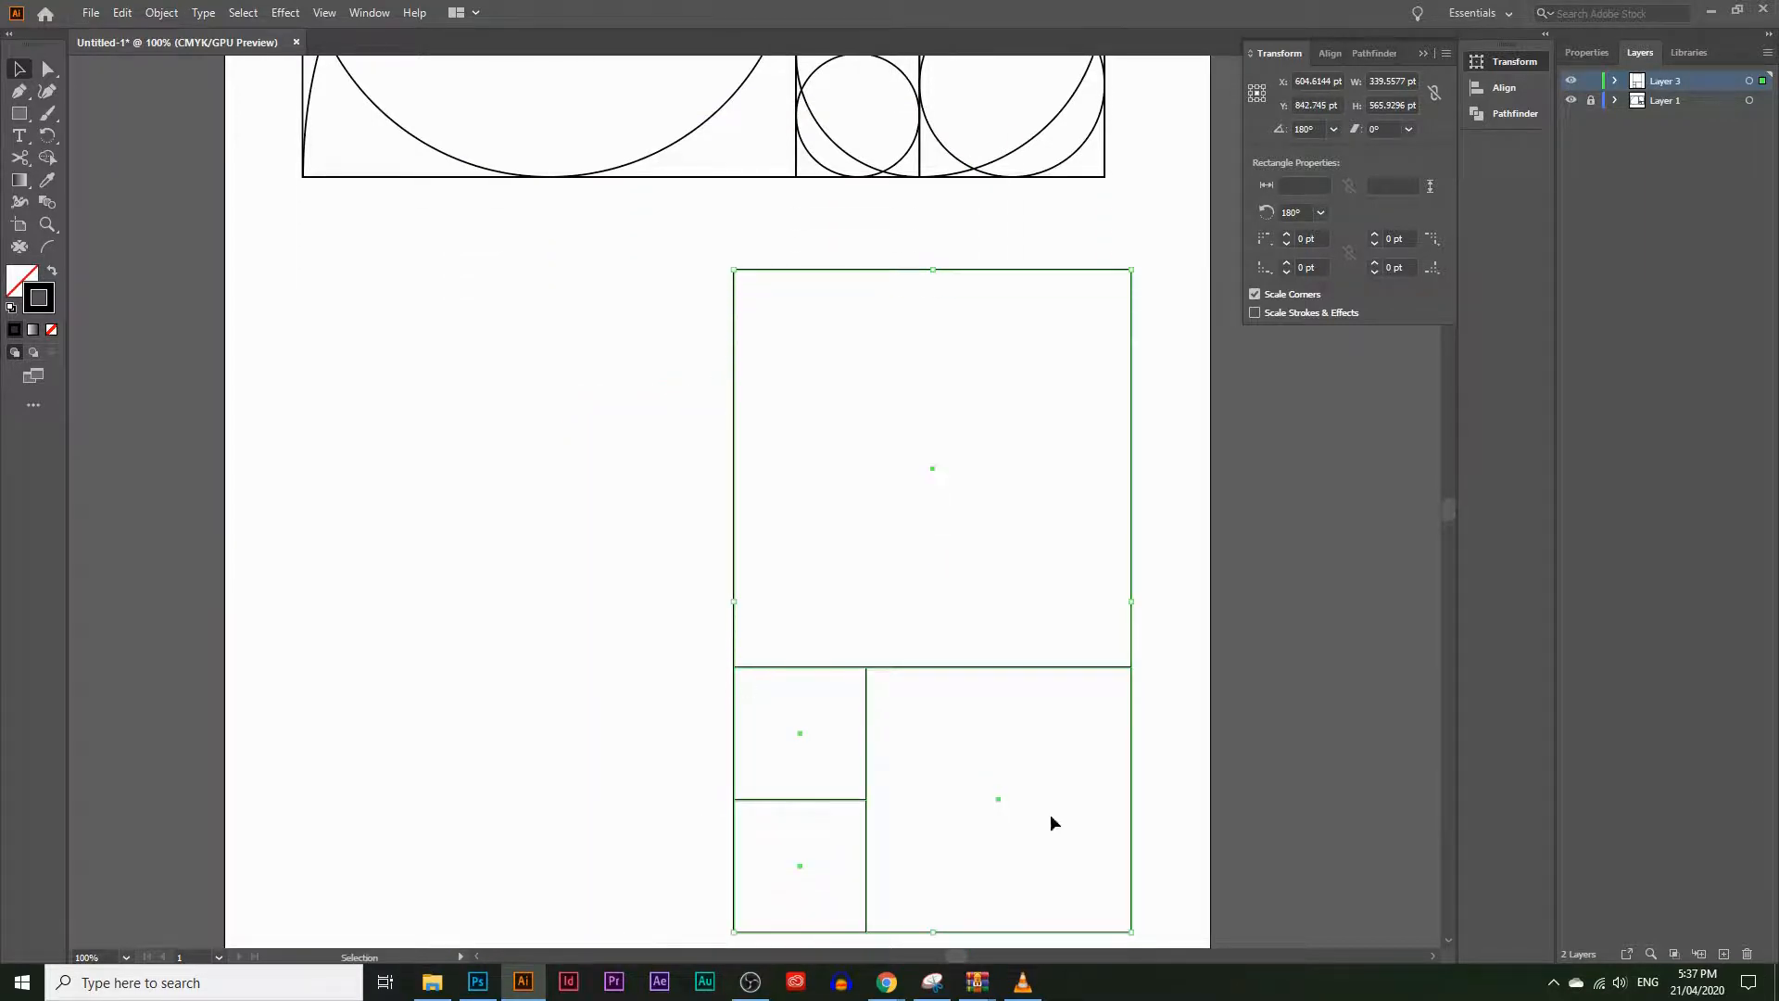
# Step: Move the four-square arrangement further right and scale it down proportionally to about 283 pt wide
pyautogui.moveTo(907, 556); pyautogui.dragTo(946, 558)
pyautogui.scroll(1, 1112, 592)
pyautogui.scroll(1, 1111, 593)
pyautogui.moveTo(773, 203); pyautogui.dragTo(838, 288)
pyautogui.click(919, 275)
# Step: Duplicate the large top square, snap the copy against the arrangement's left side, and scale it to about 472 pt to match the full height
pyautogui.click(910, 314)
pyautogui.click(911, 315)
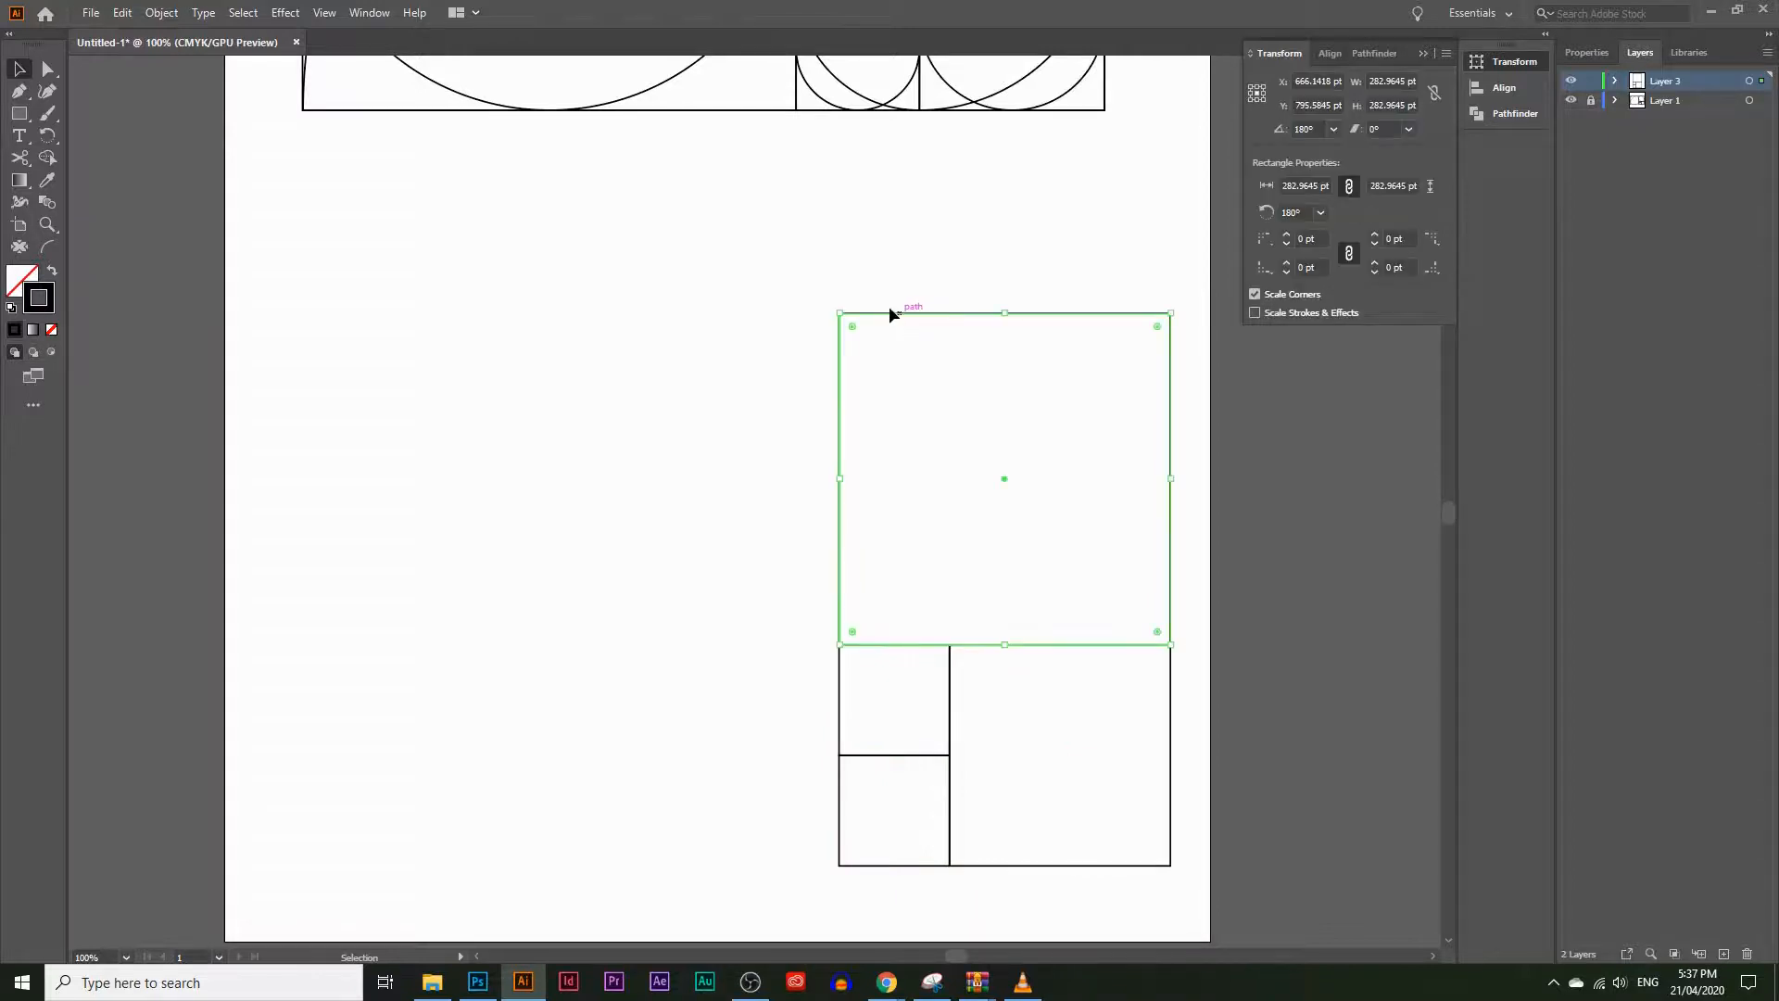
pyautogui.press('a')
pyautogui.hotkey('ctrl', 'v')
pyautogui.moveTo(777, 336); pyautogui.dragTo(695, 313)
pyautogui.moveTo(675, 641); pyautogui.dragTo(691, 864)
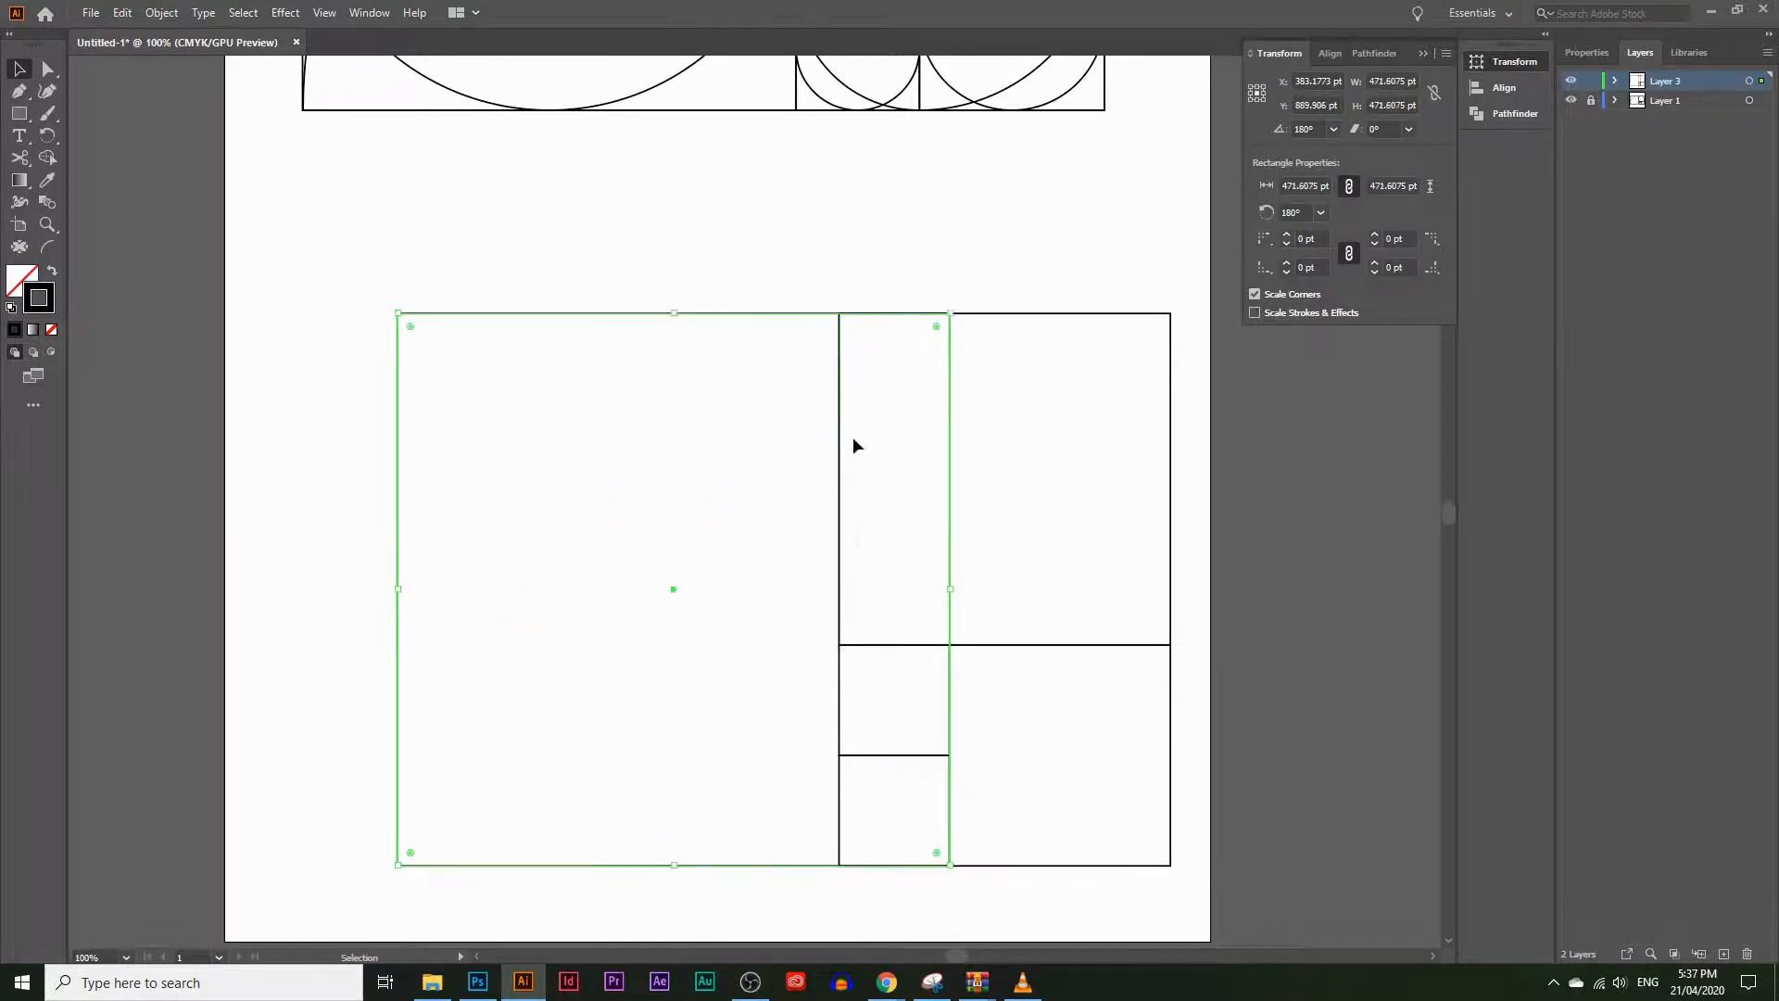
# Step: Move the 472 pt square left until its right edge meets the four-square arrangement's left edge
pyautogui.keyDown('shift'); pyautogui.click(724, 314); pyautogui.keyUp('shift')
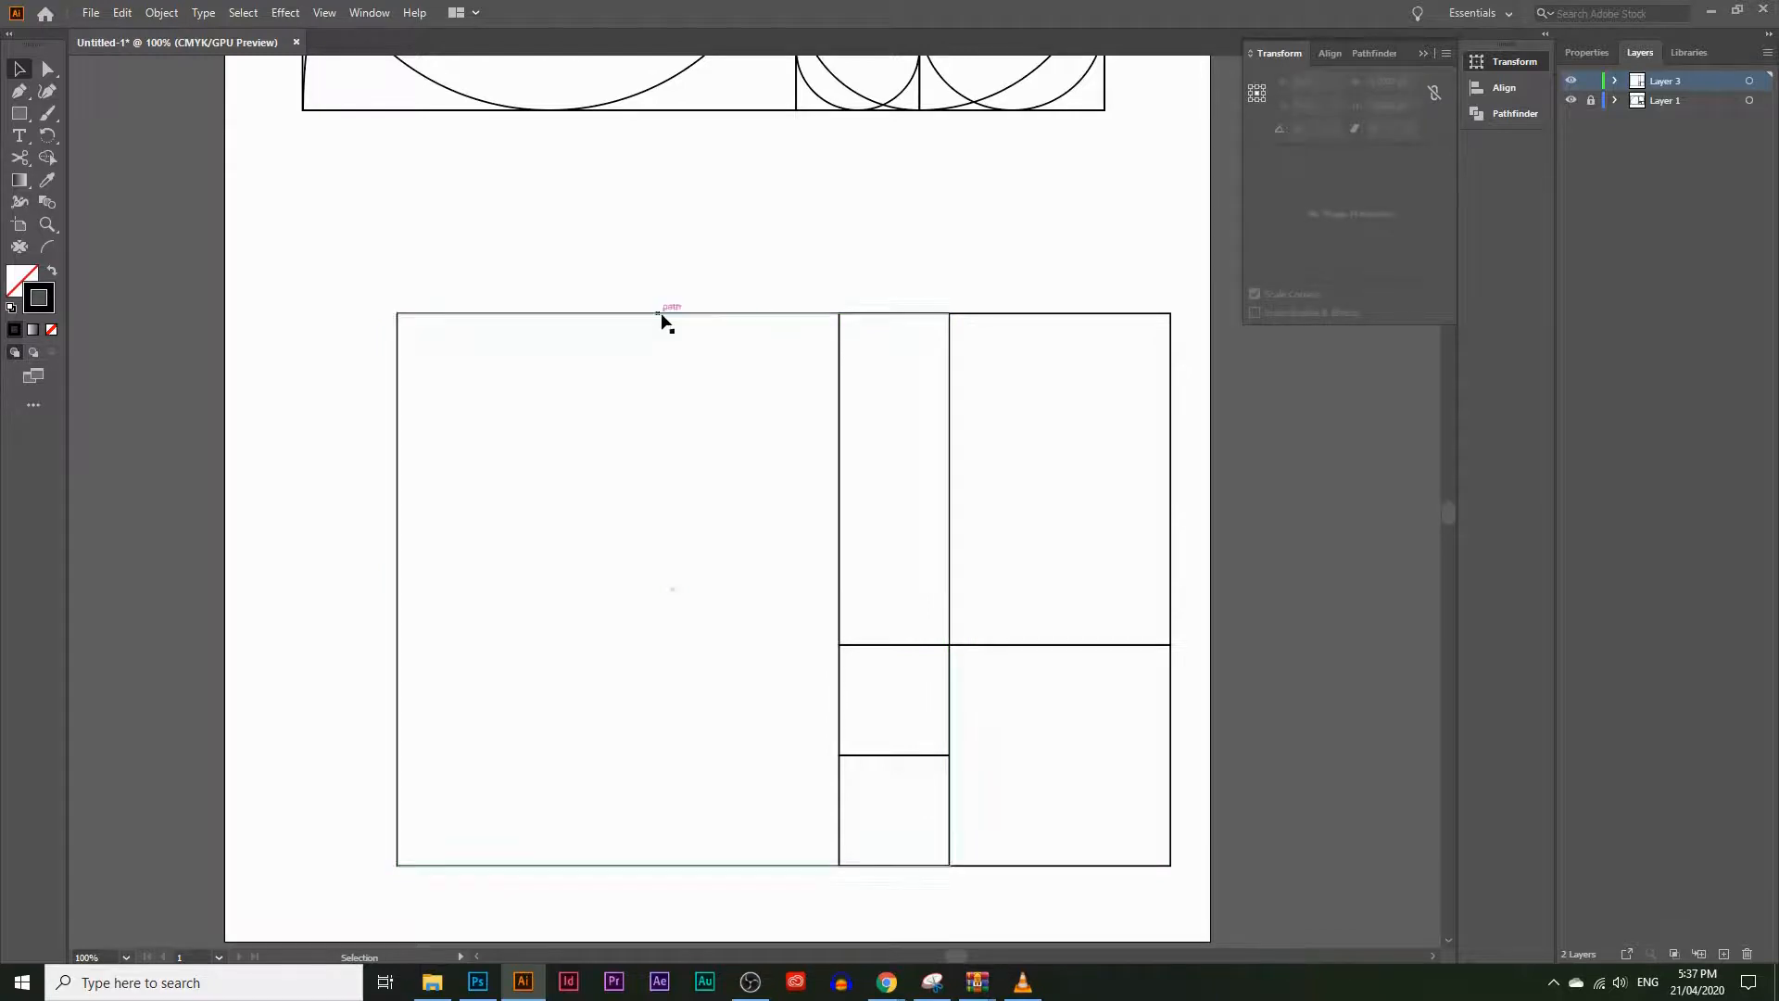
pyautogui.moveTo(720, 311); pyautogui.dragTo(608, 319)
pyautogui.click(854, 243)
pyautogui.scroll(1, 882, 337)
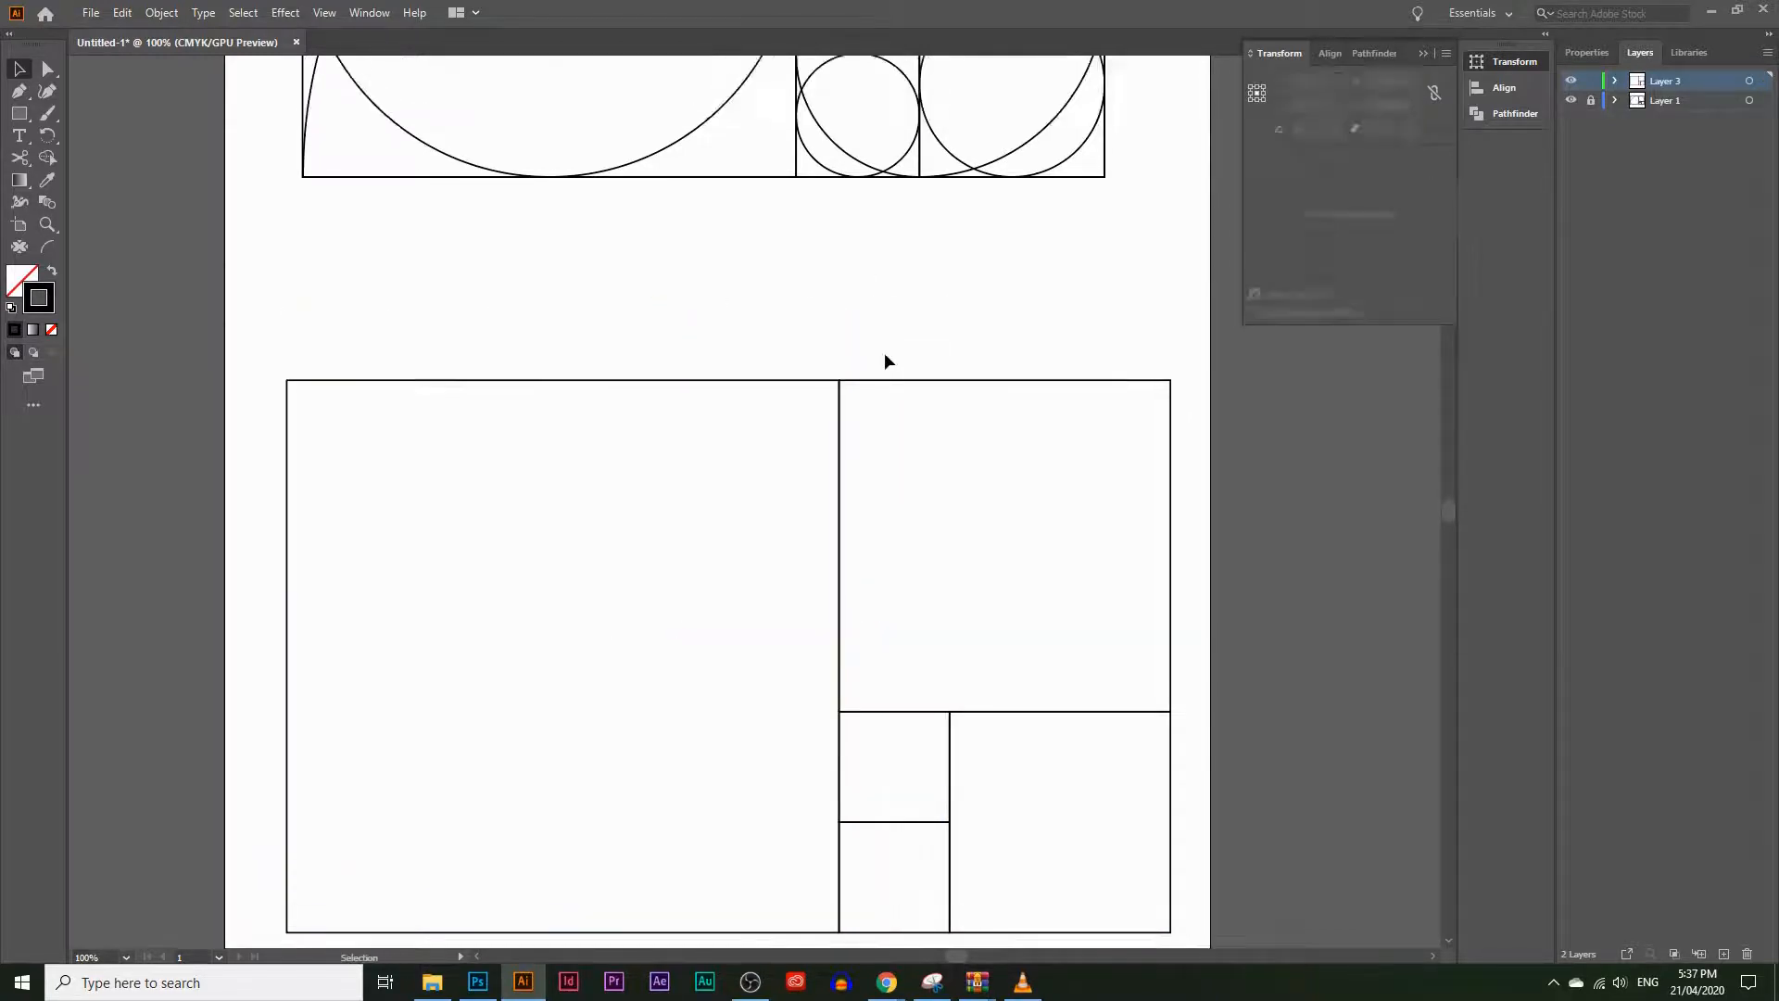
# Step: Rotate the five-square arrangement 90° clockwise, scale it down to about 280 by 447 pt, and place it near the artboard's right edge
pyautogui.scroll(-2, 885, 364)
pyautogui.moveTo(264, 268); pyautogui.dragTo(1199, 885)
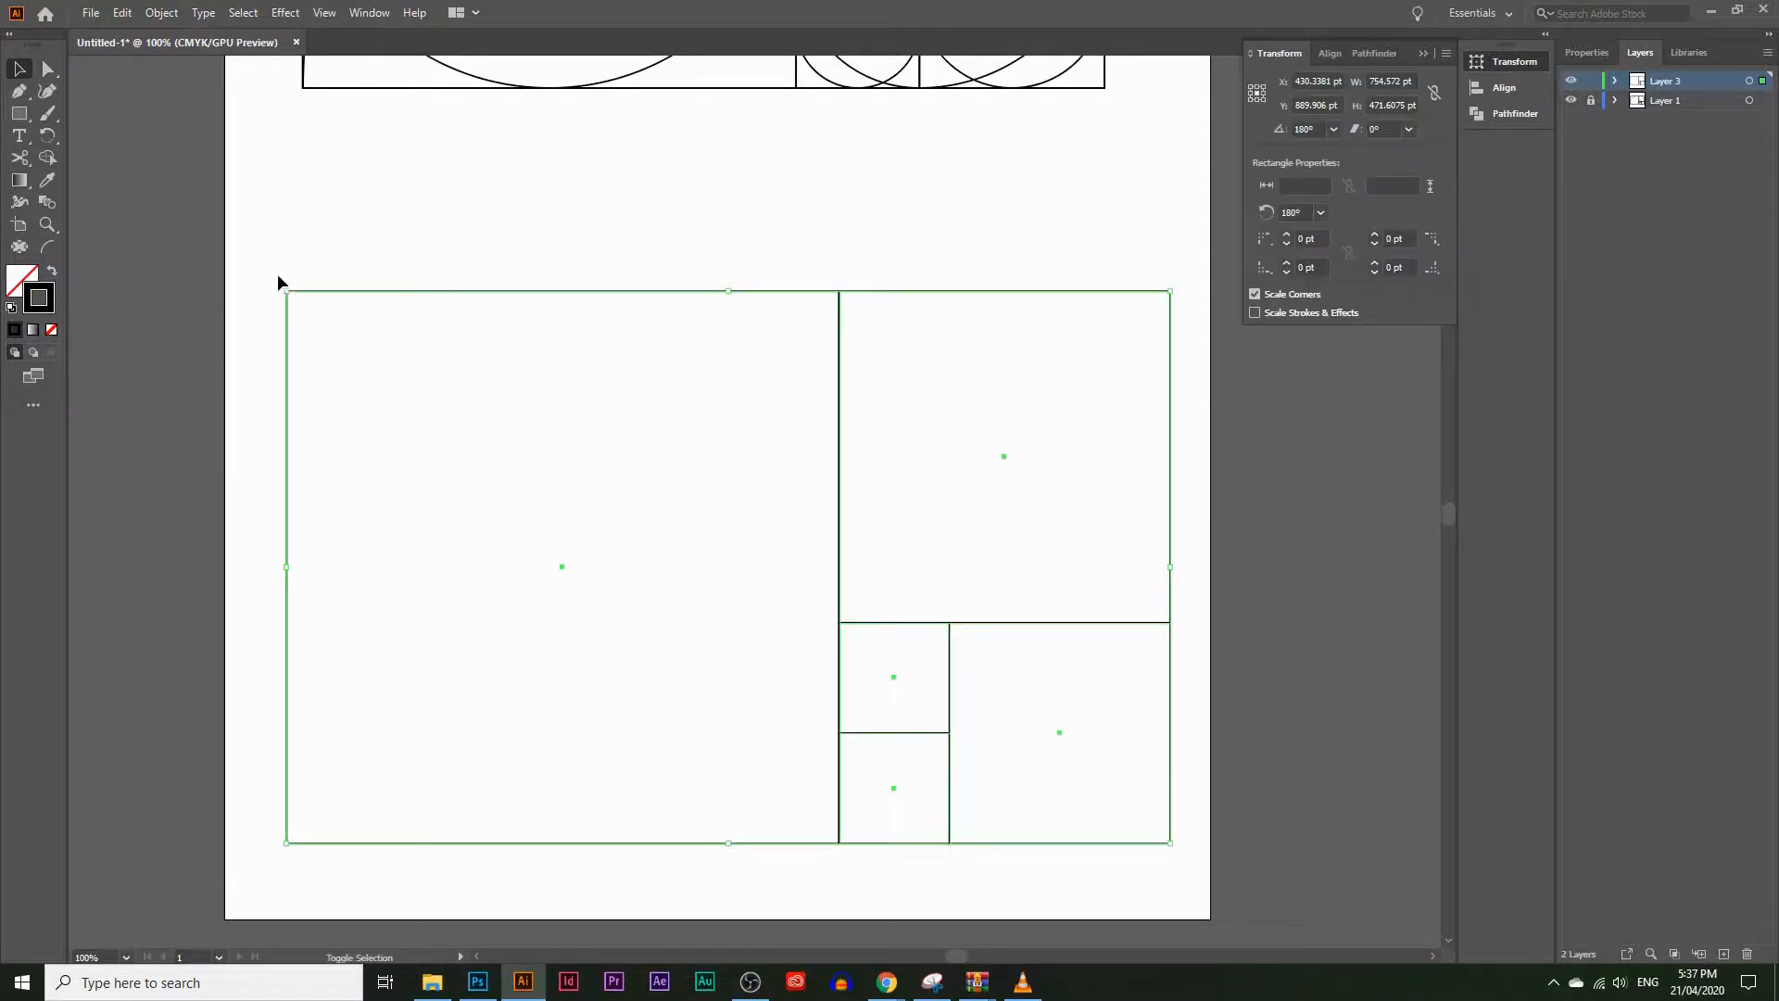
pyautogui.moveTo(275, 291); pyautogui.dragTo(359, 227)
pyautogui.moveTo(786, 204); pyautogui.dragTo(846, 209)
pyautogui.moveTo(452, 125); pyautogui.dragTo(679, 397)
pyautogui.moveTo(739, 486); pyautogui.dragTo(876, 250)
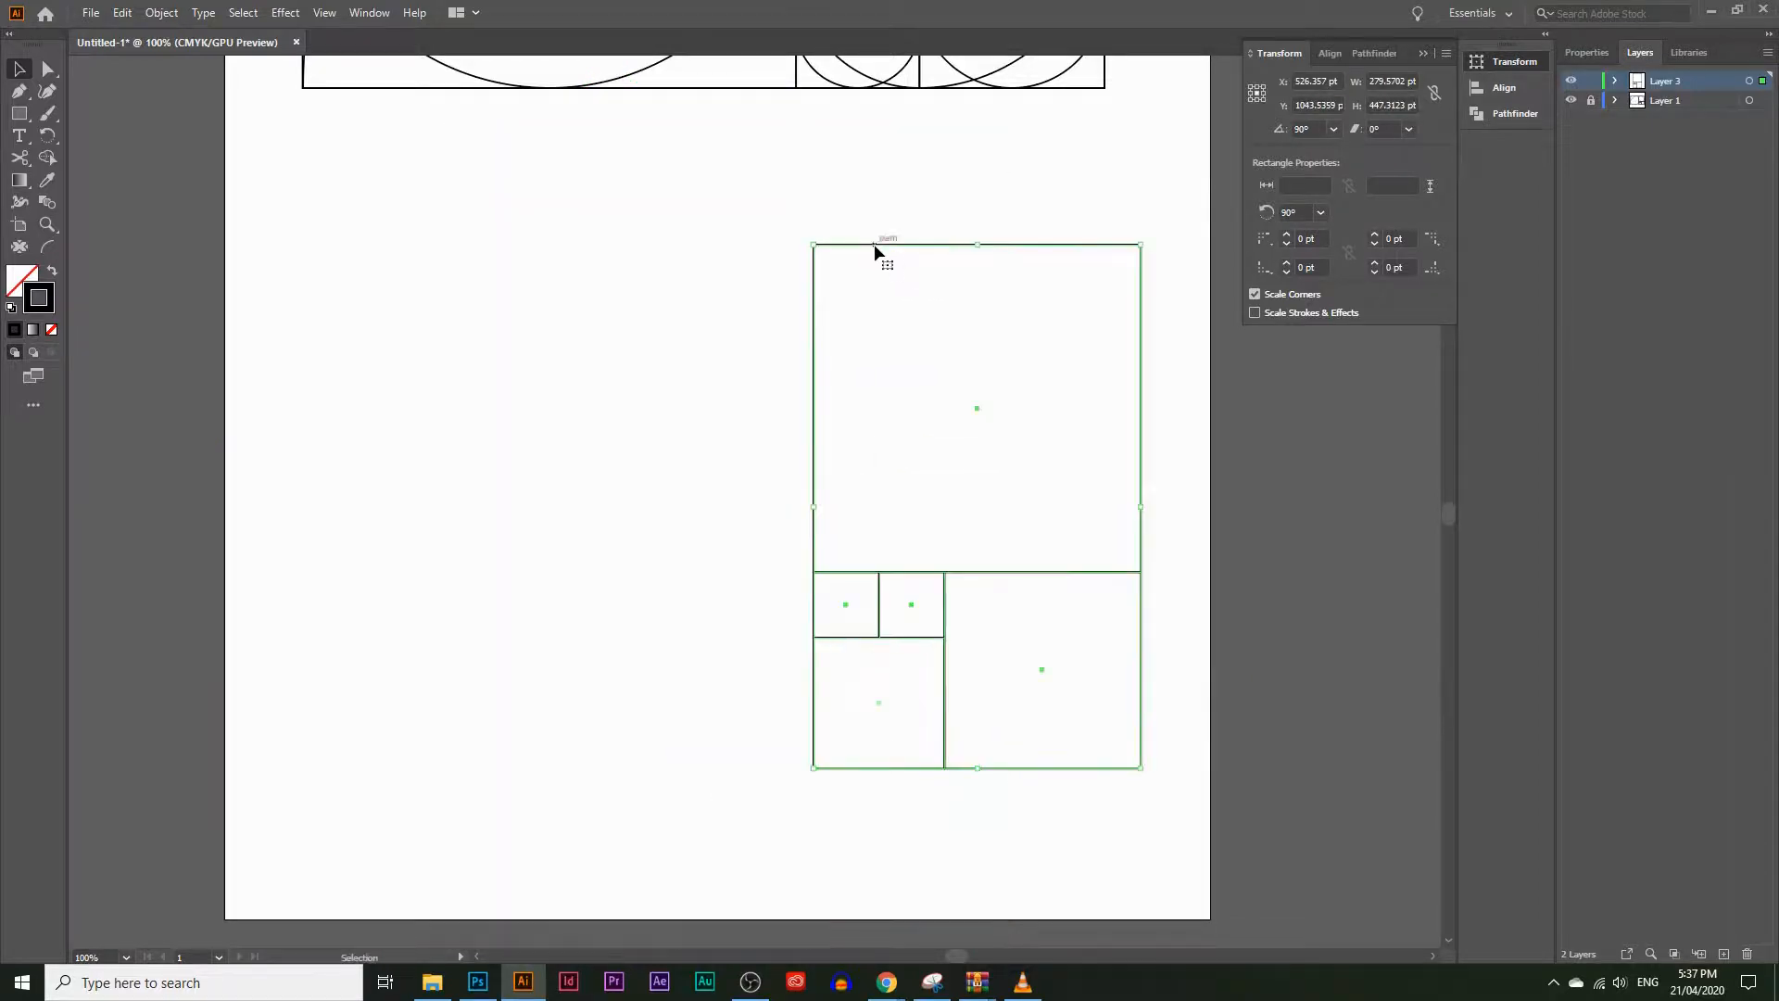
# Step: Duplicate the top square, scale the copy to about 447 pt, and snap it flush against the arrangement's left side
pyautogui.click(836, 244)
pyautogui.hotkey('ctrl', 'v')
pyautogui.moveTo(783, 339); pyautogui.dragTo(678, 243)
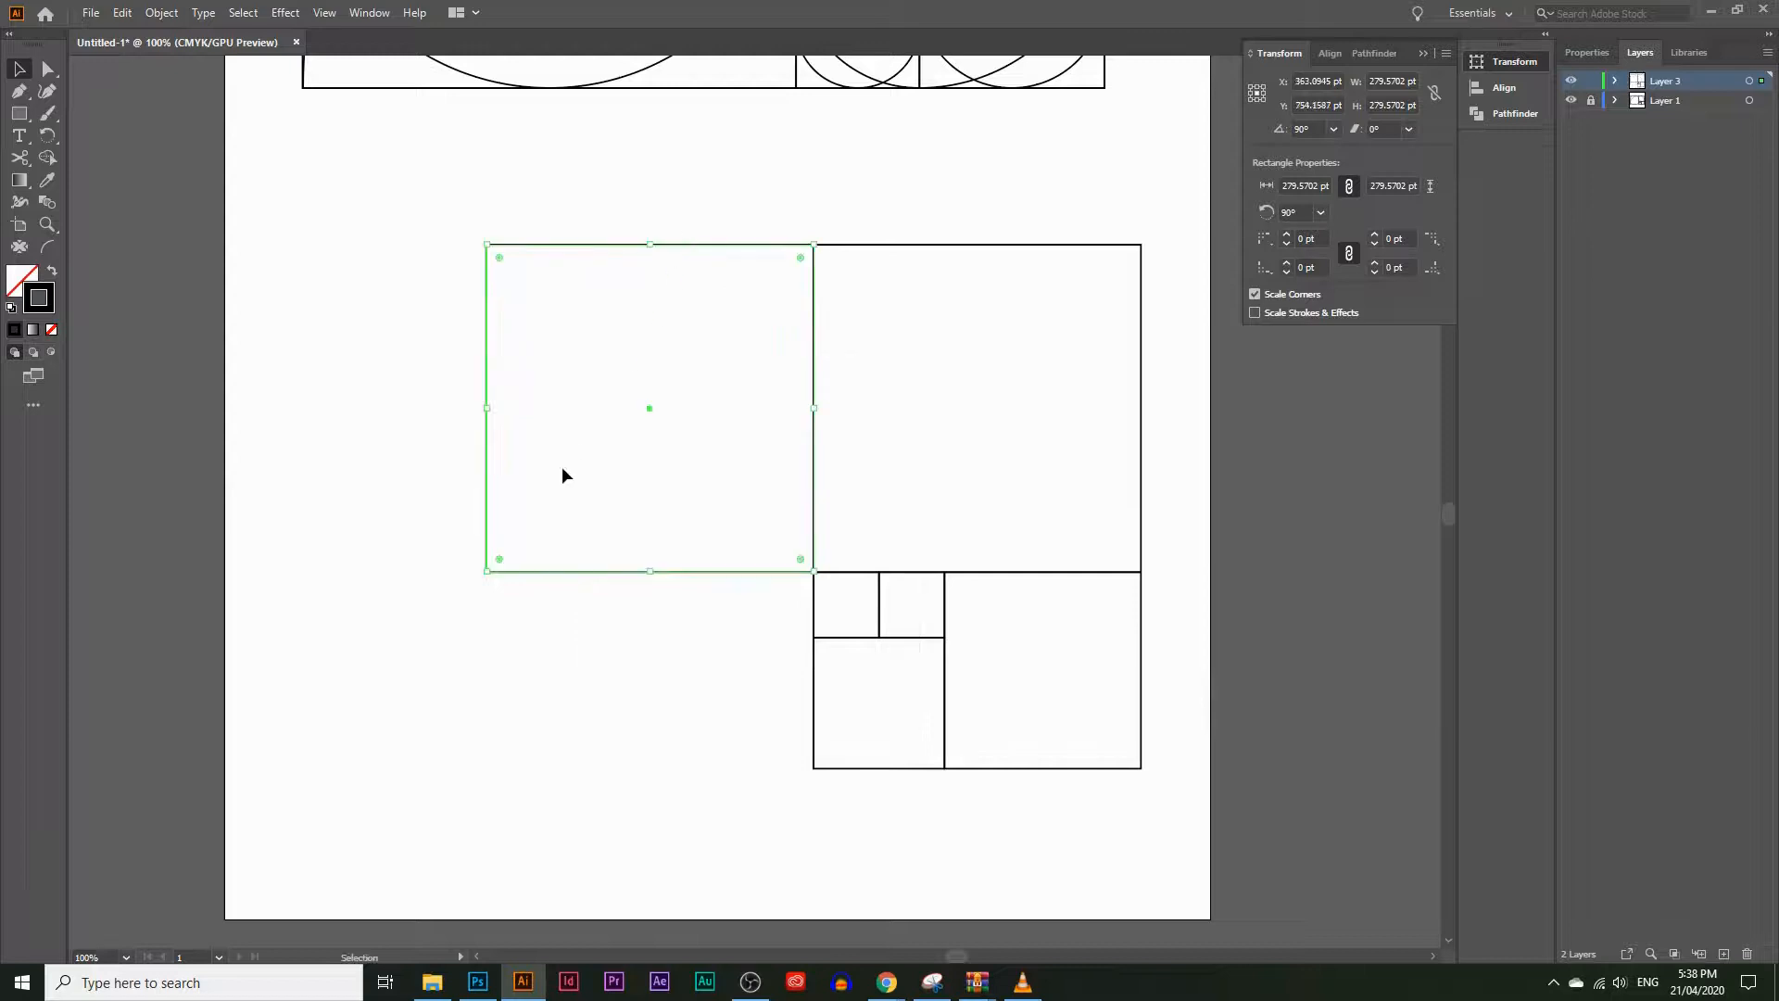
pyautogui.moveTo(648, 570); pyautogui.dragTo(732, 769)
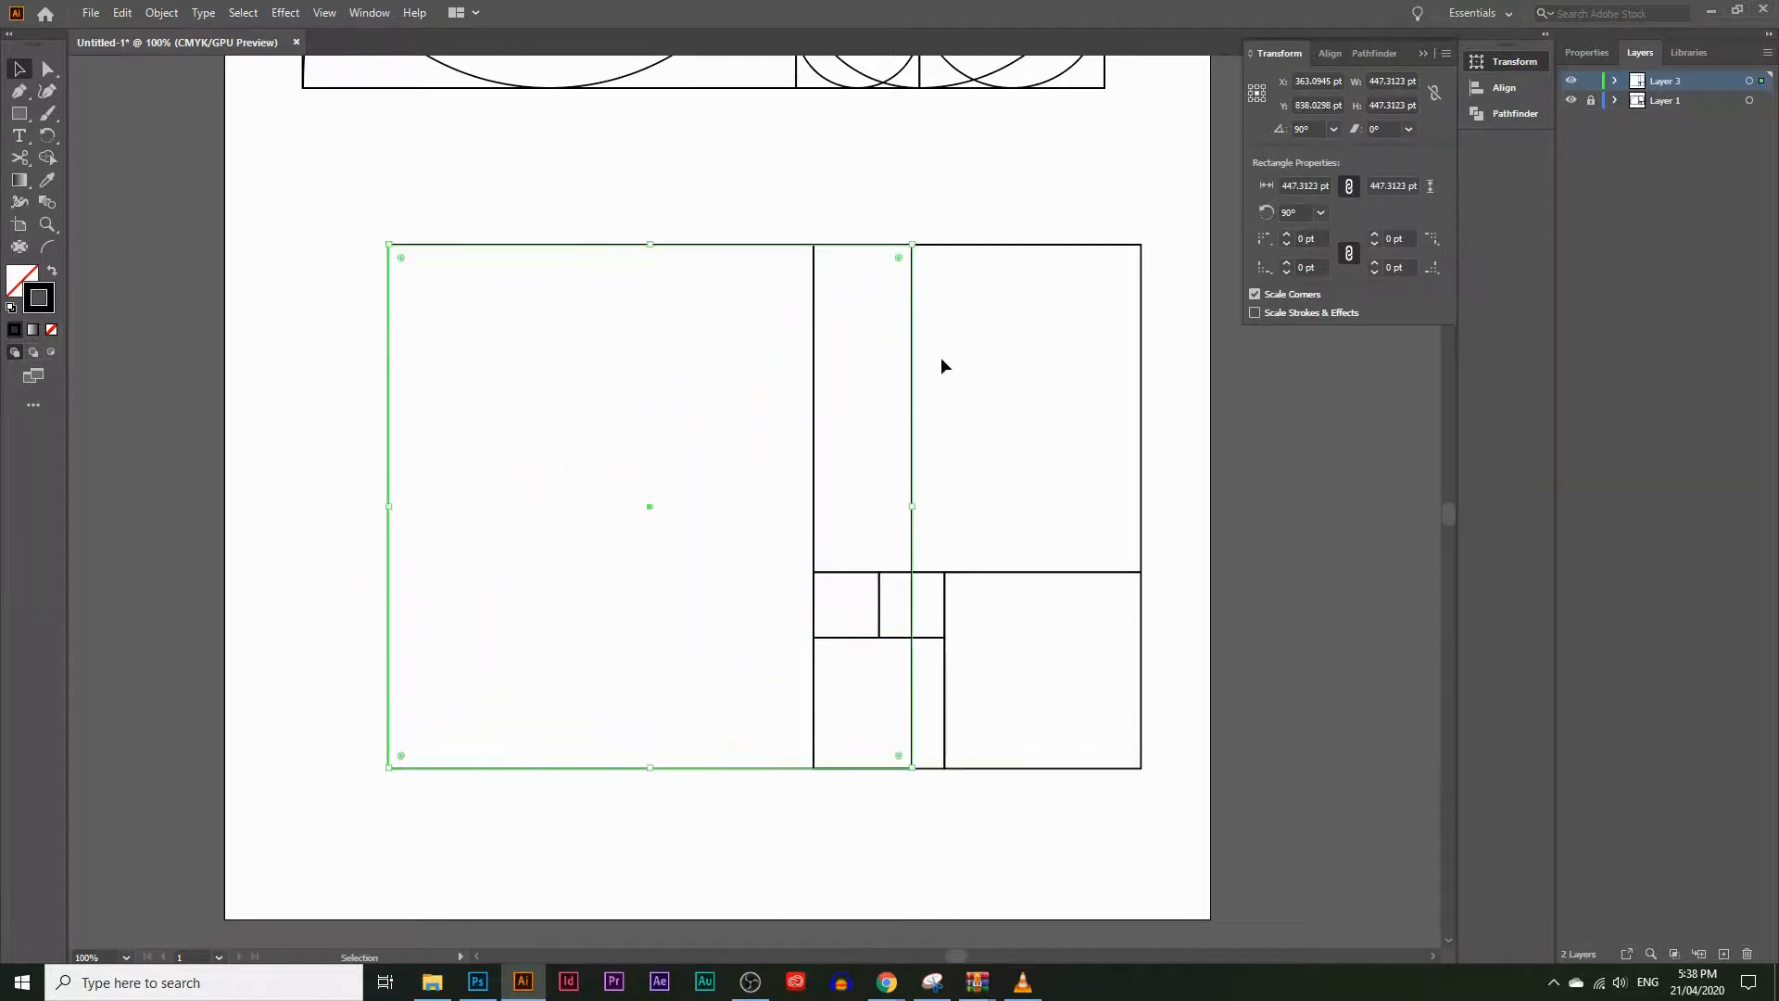
pyautogui.moveTo(910, 362); pyautogui.dragTo(815, 366)
pyautogui.click(835, 212)
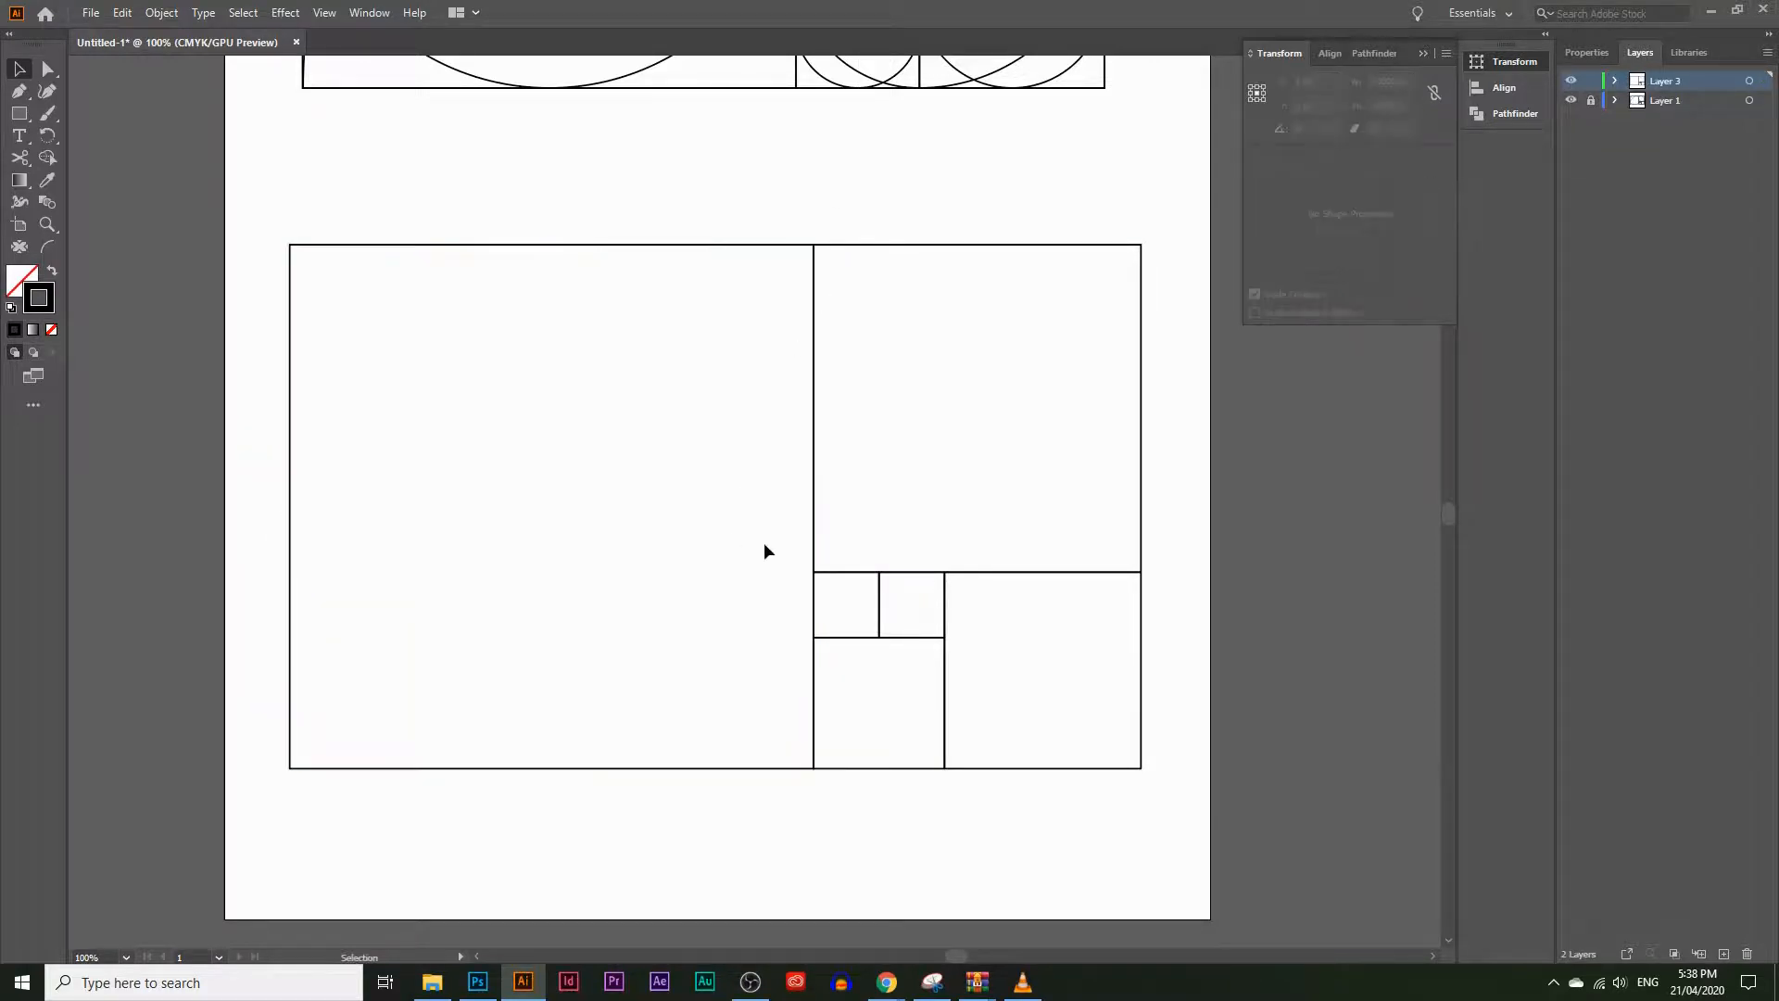
# Step: Draw a circle about 447 pt wide from the centre of the largest square so it touches all four sides
pyautogui.scroll(3, 802, 525)
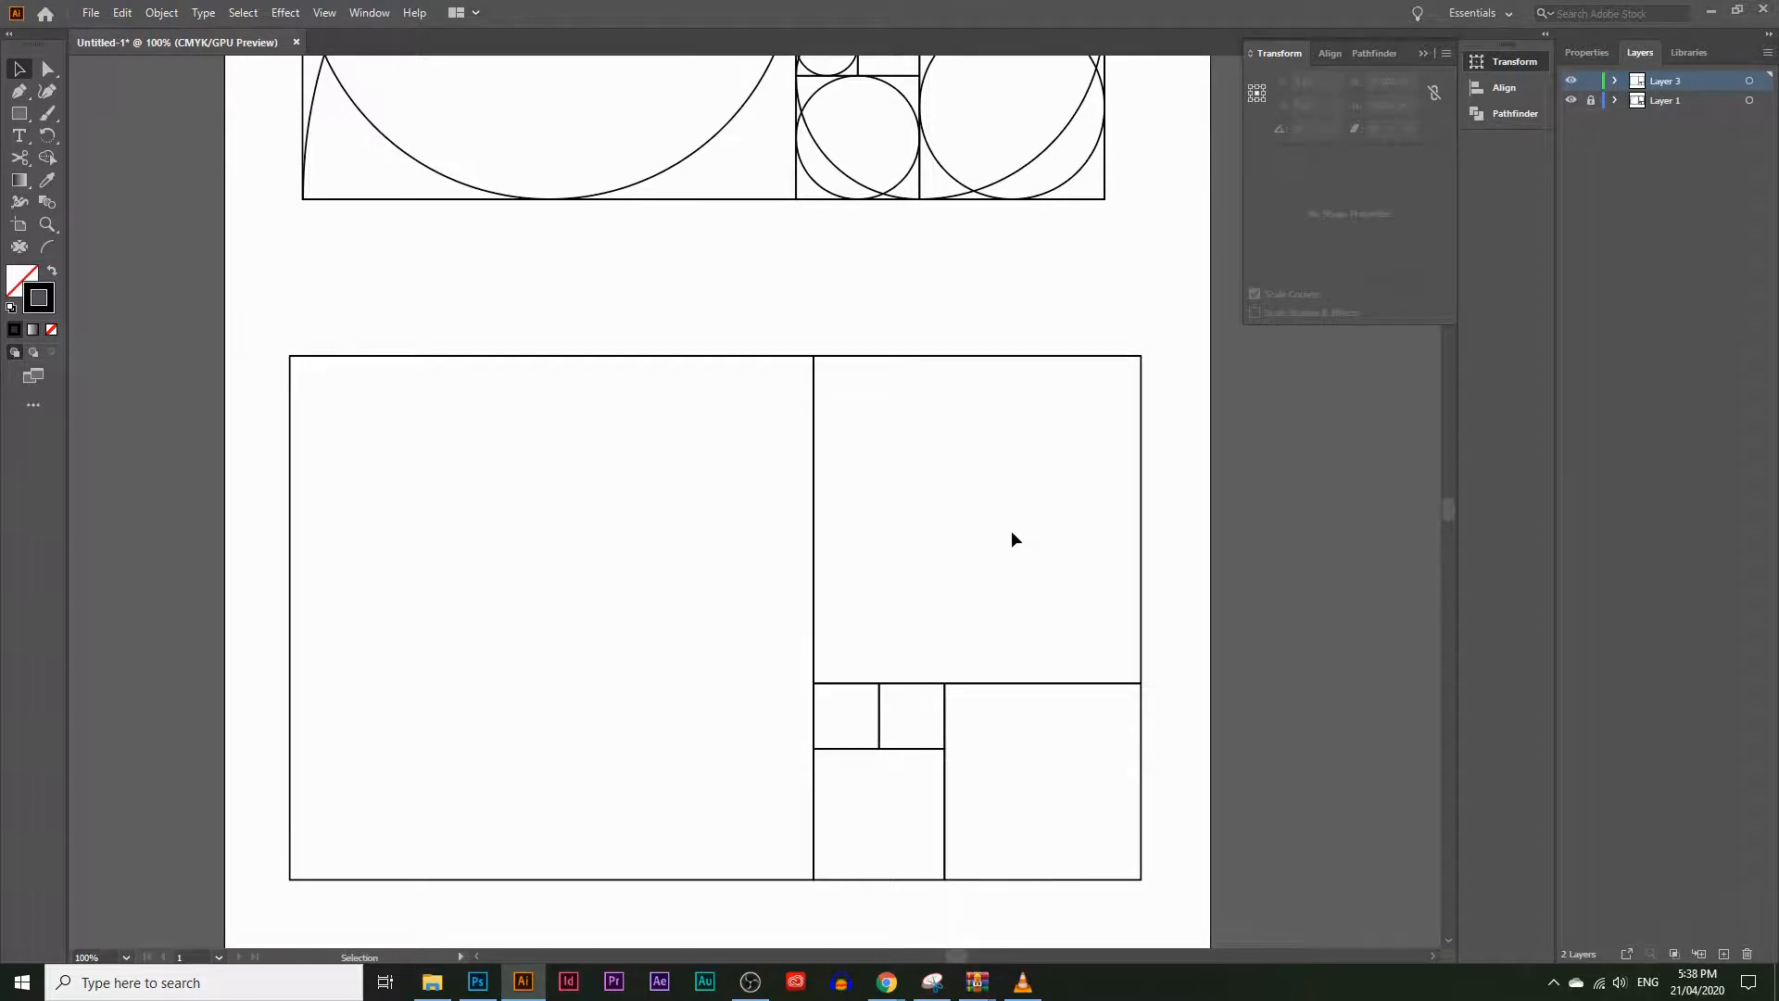
pyautogui.scroll(10, 1008, 530)
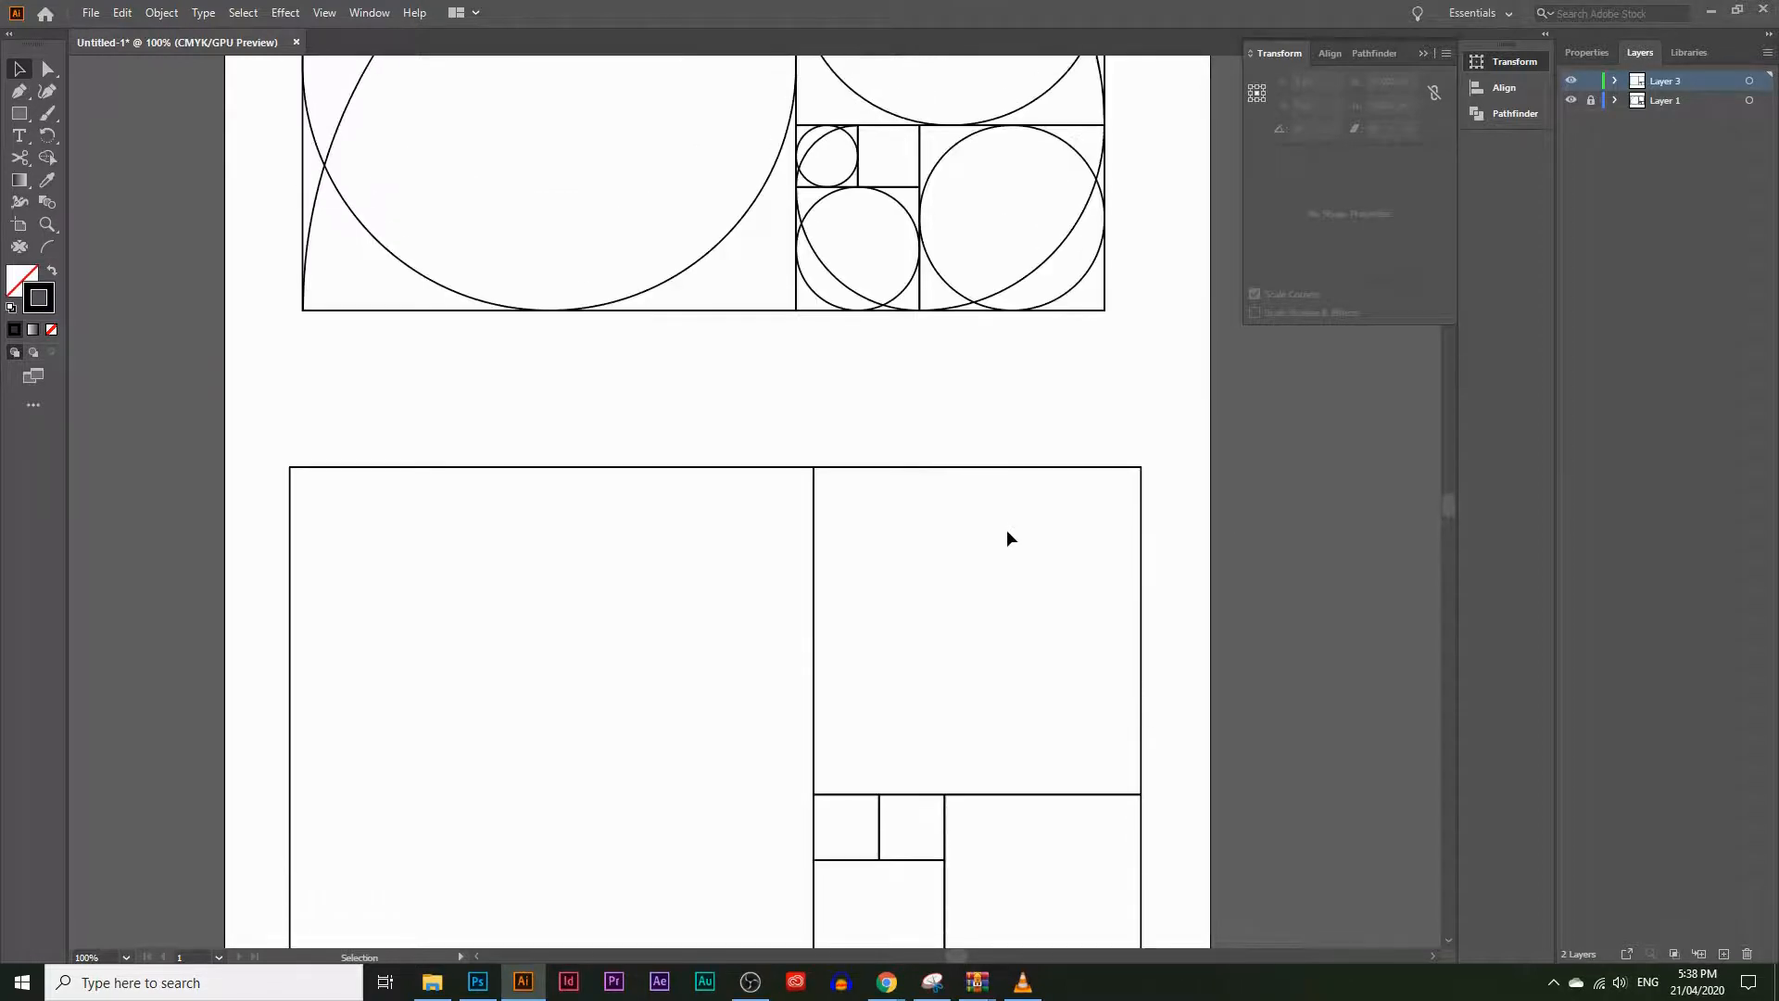
pyautogui.scroll(2, 556, 648)
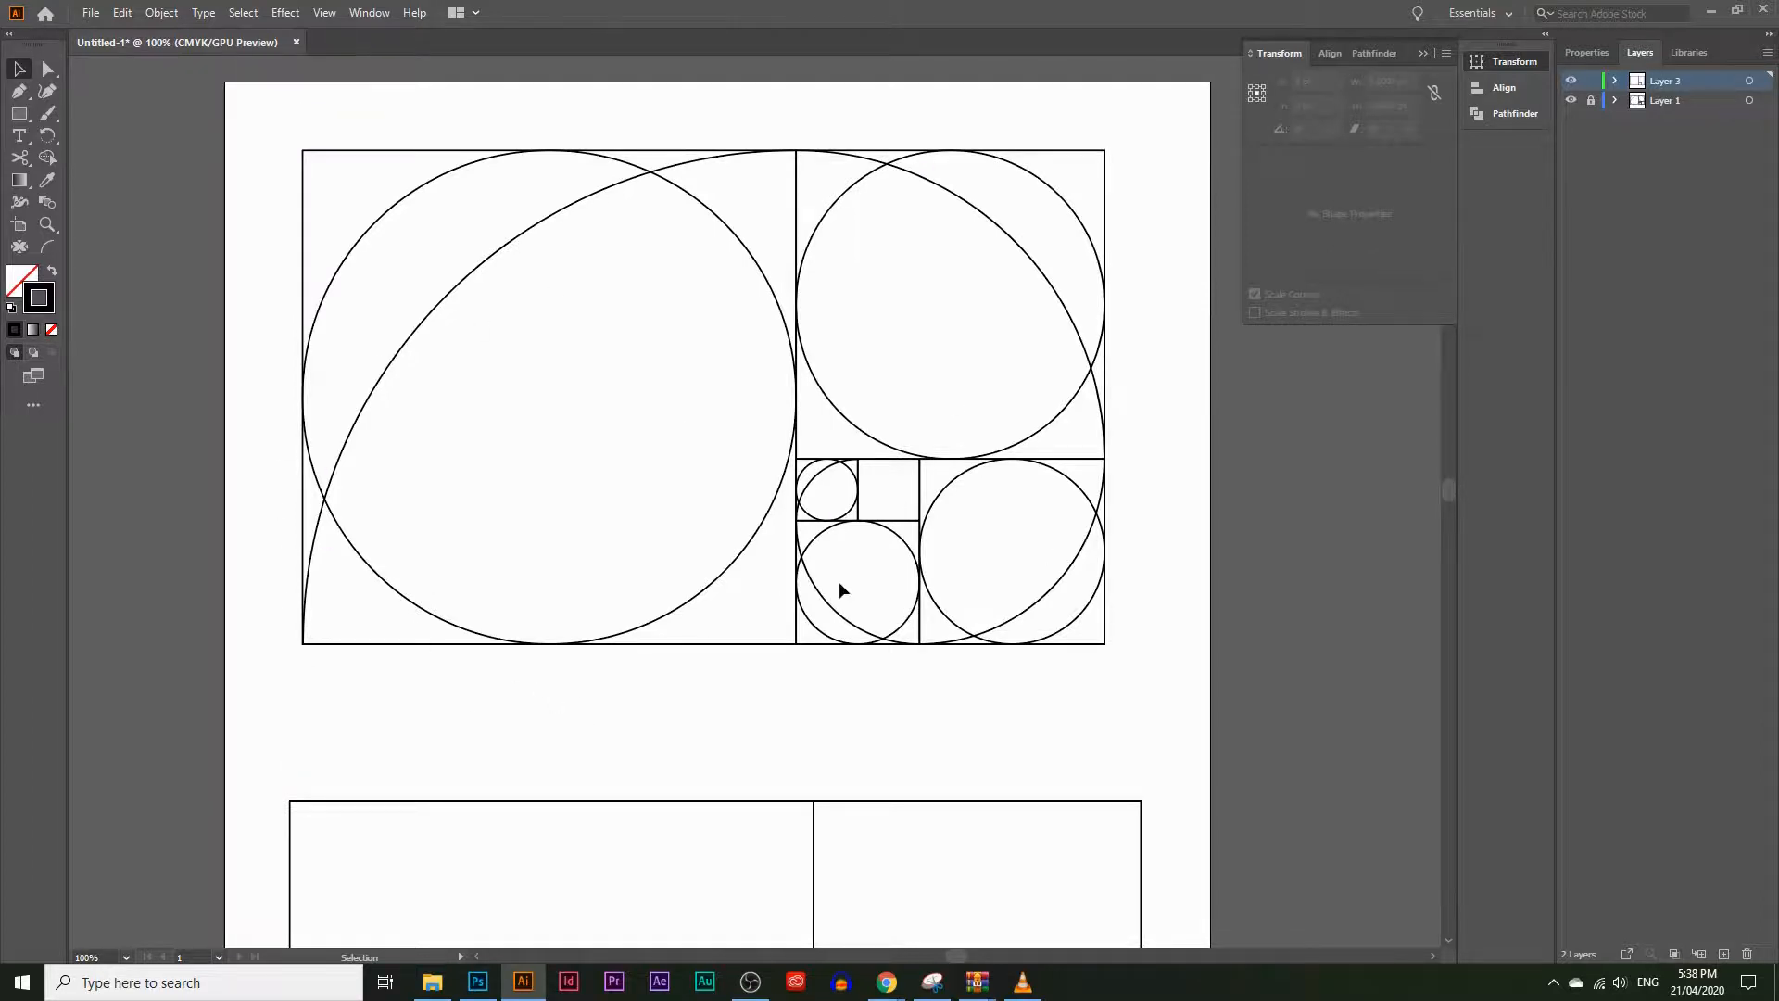
pyautogui.scroll(-10, 837, 584)
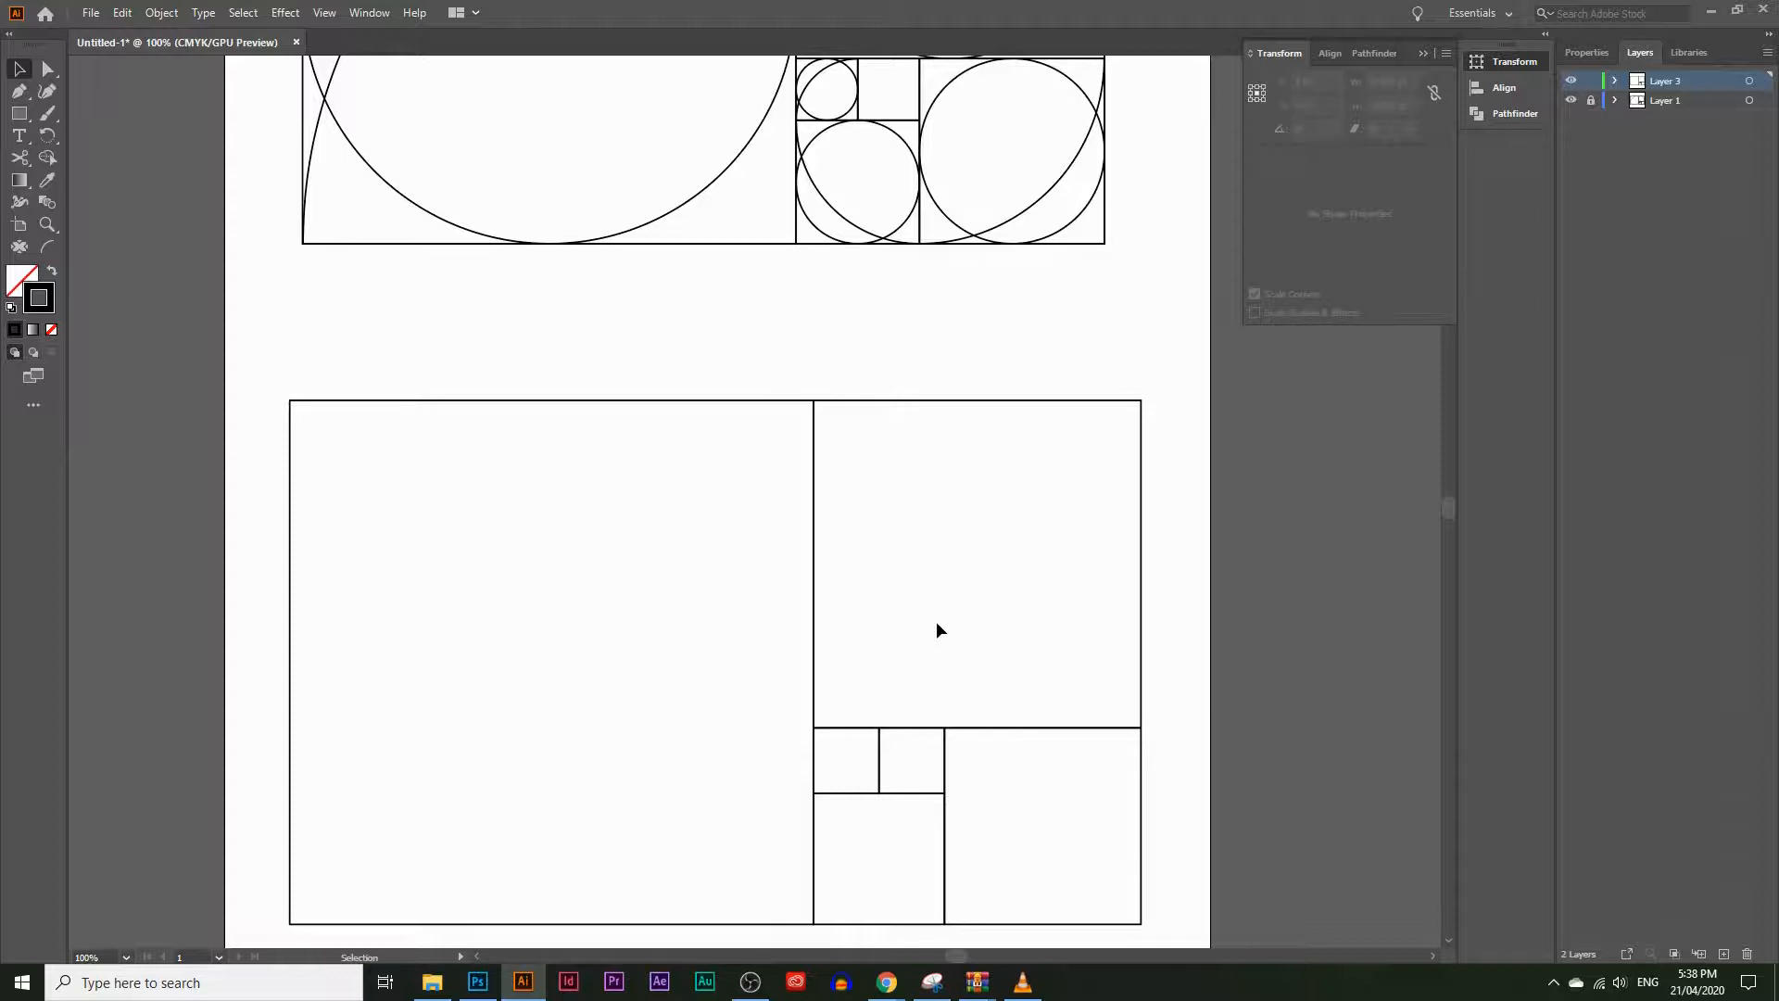
pyautogui.scroll(-1, 669, 352)
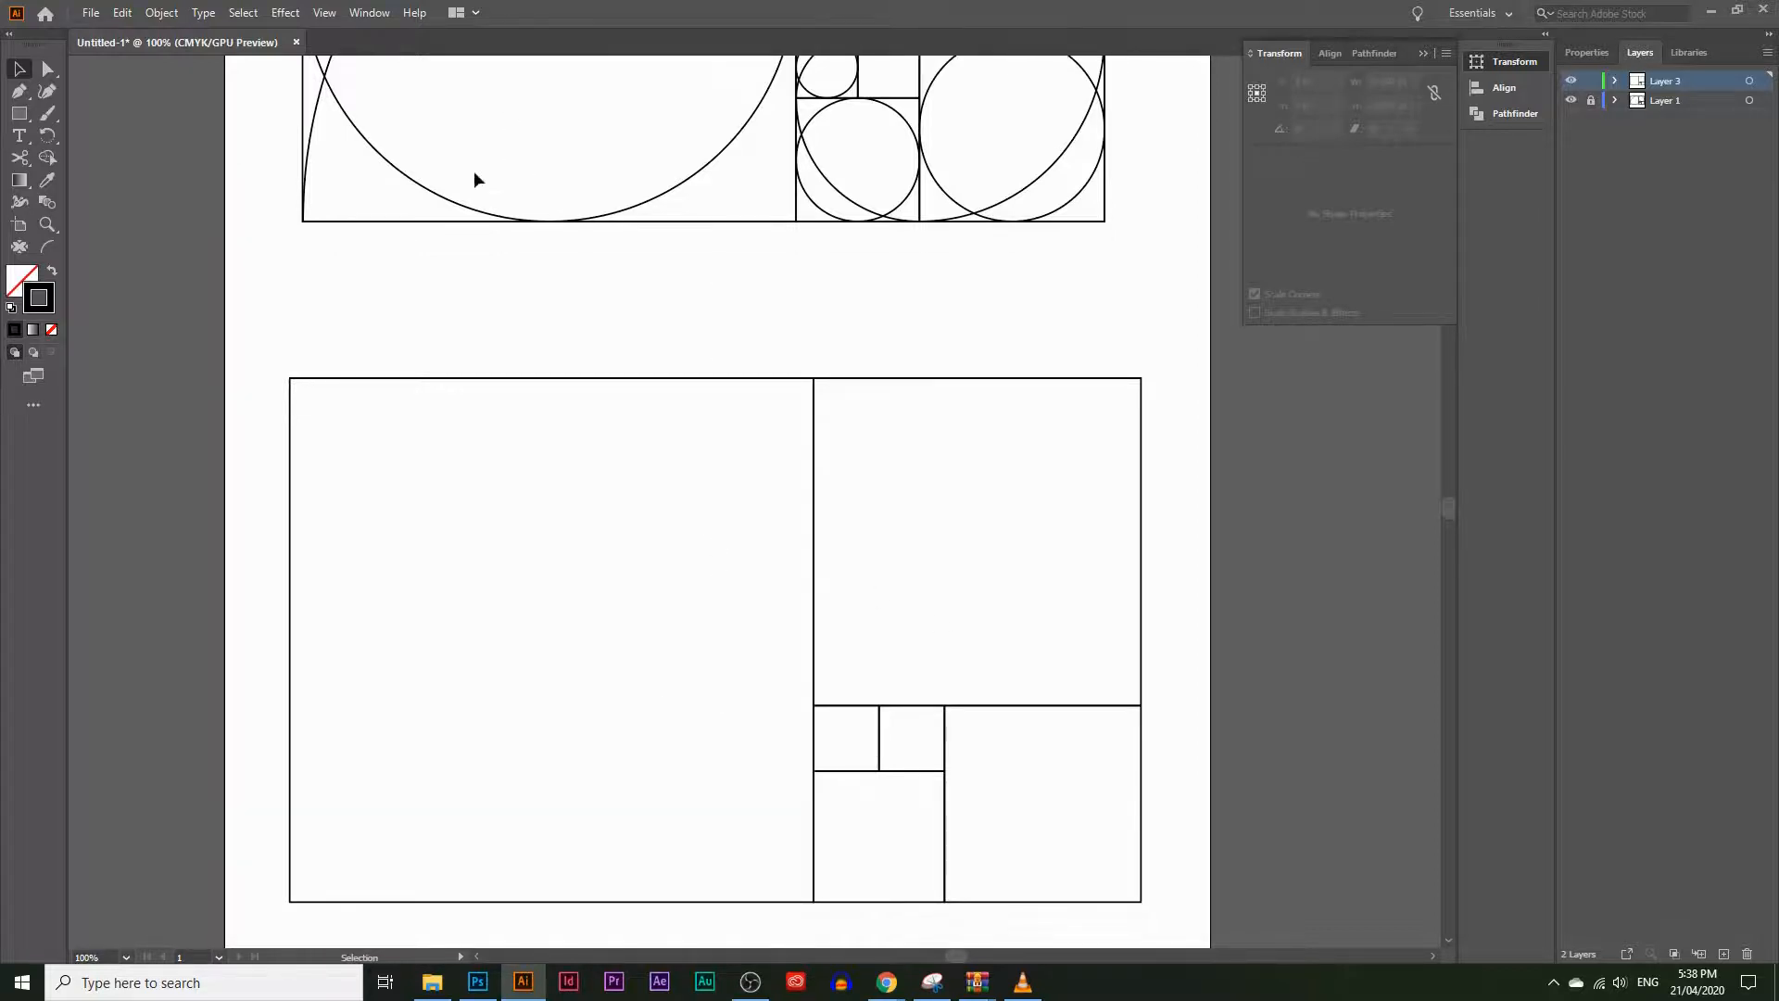
pyautogui.click(19, 116)
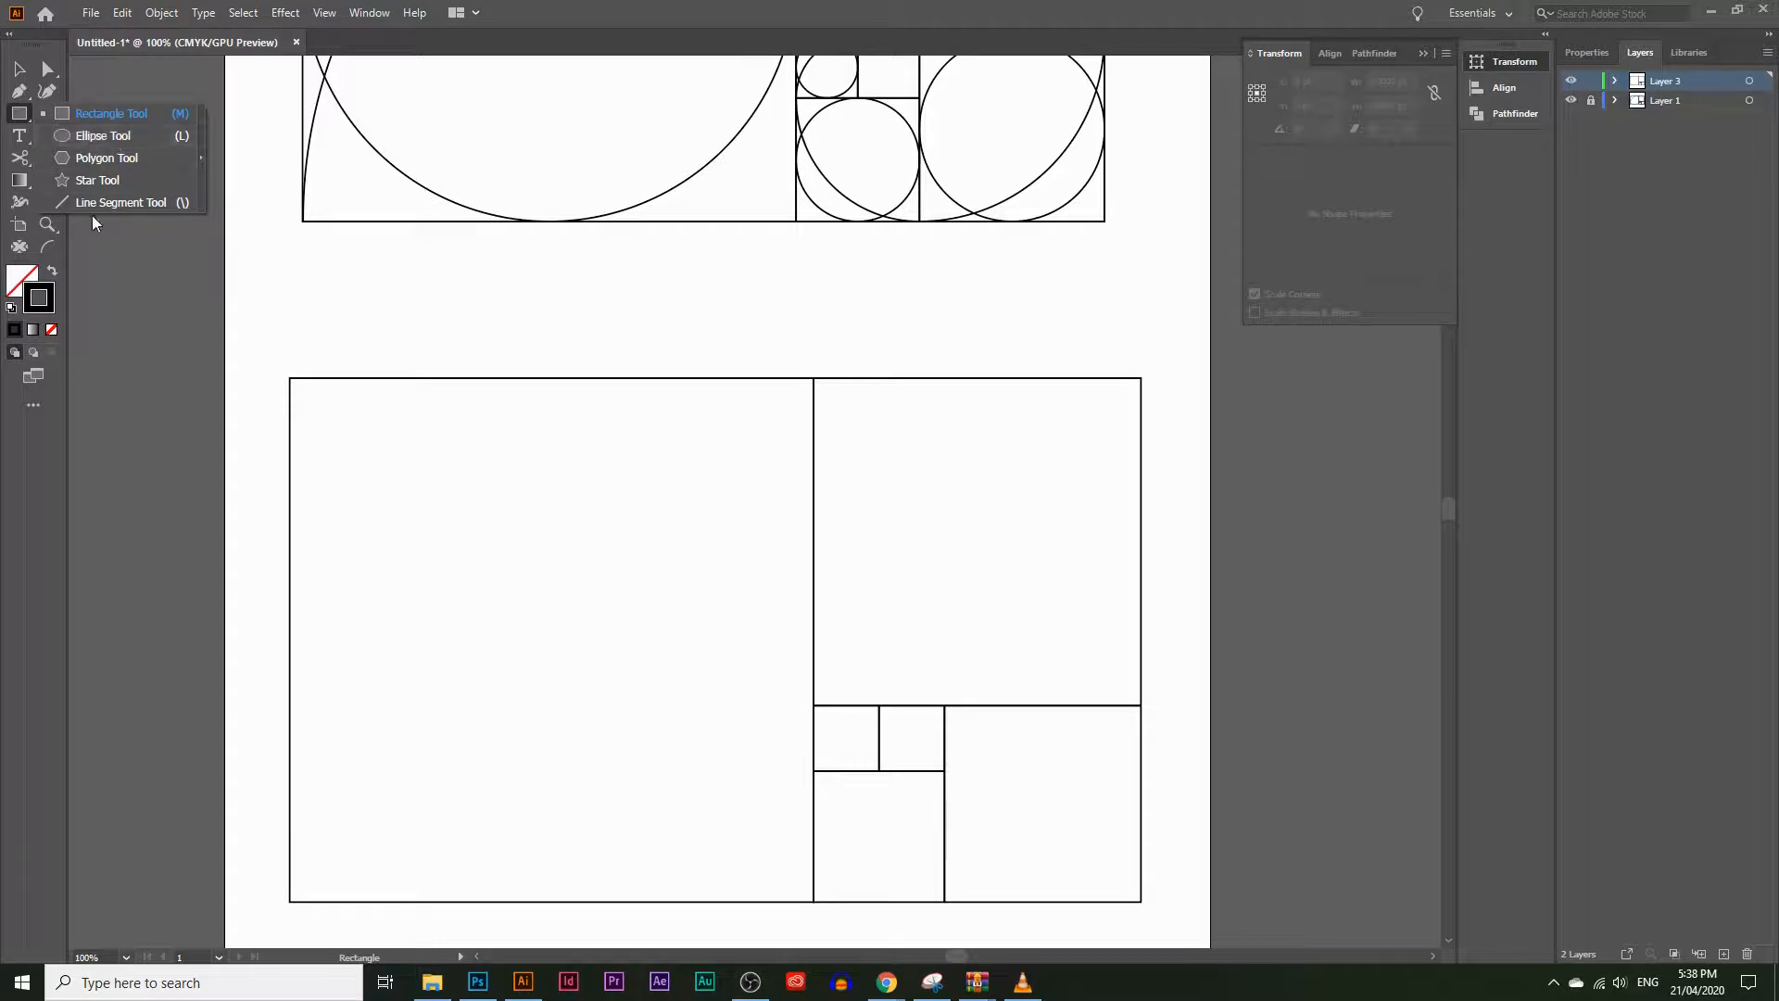
pyautogui.click(100, 136)
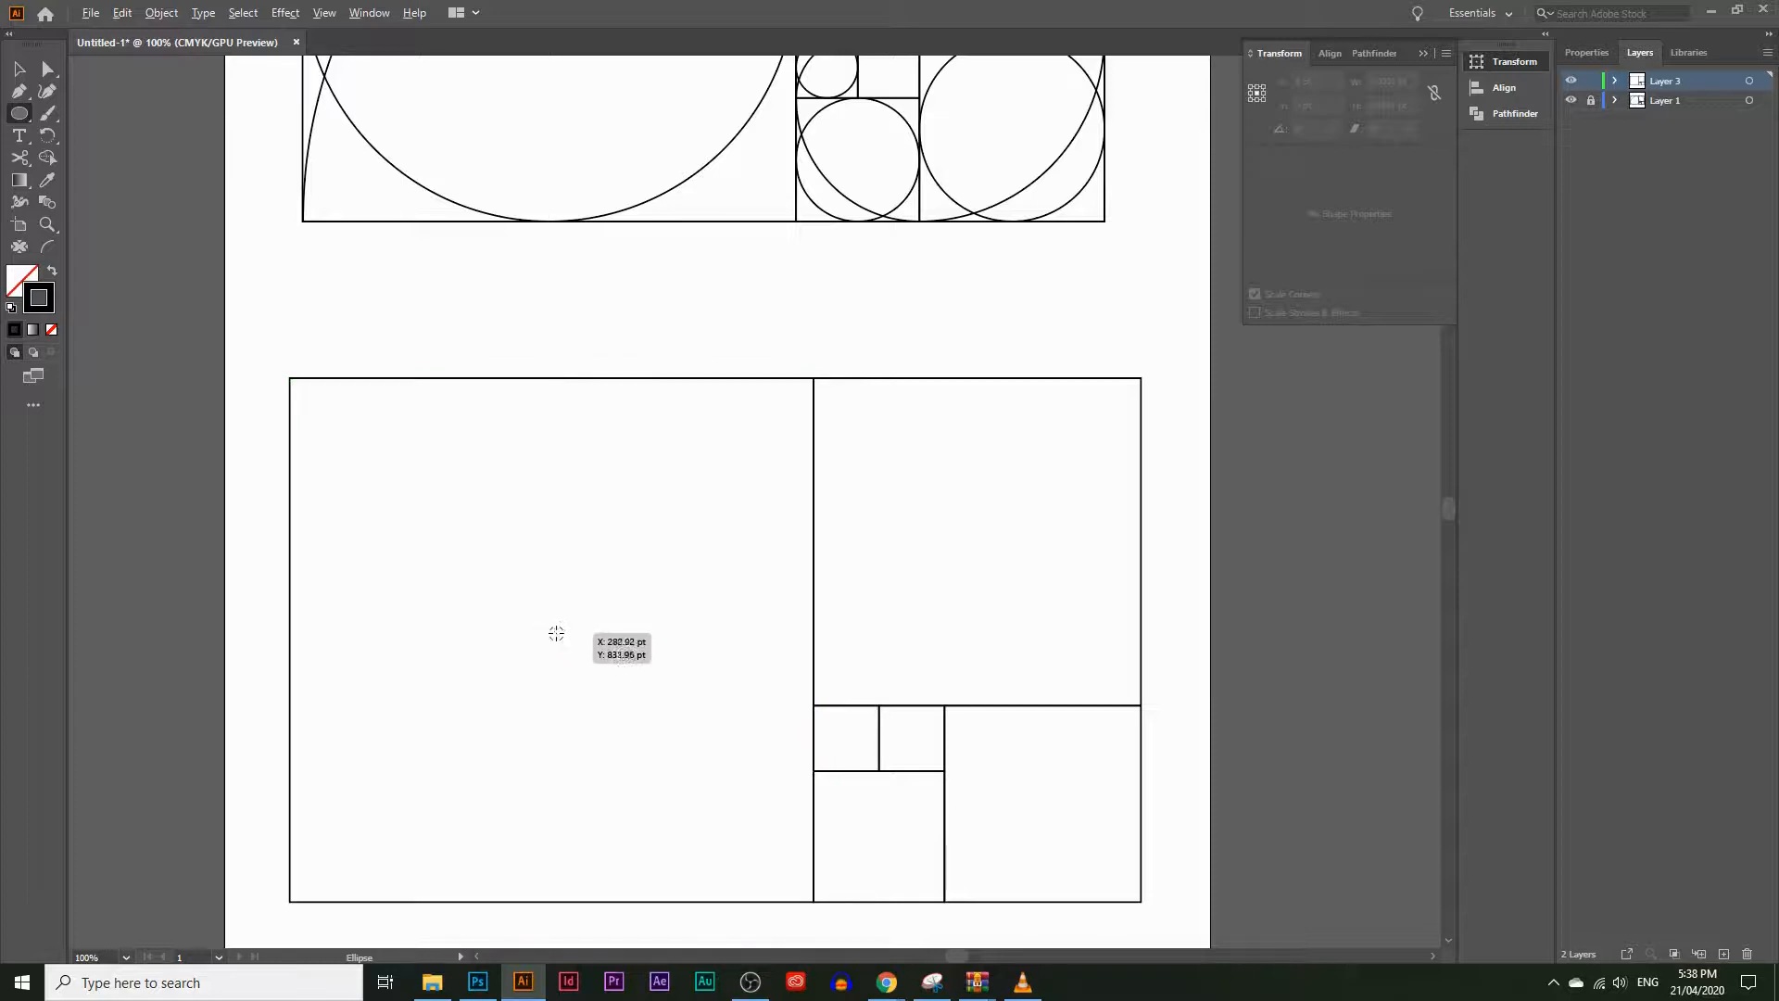
pyautogui.moveTo(551, 639)
pyautogui.mouseDown()
pyautogui.moveTo(623, 669)
pyautogui.moveTo(716, 674)
pyautogui.moveTo(758, 631)
pyautogui.moveTo(812, 633)
pyautogui.mouseUp()
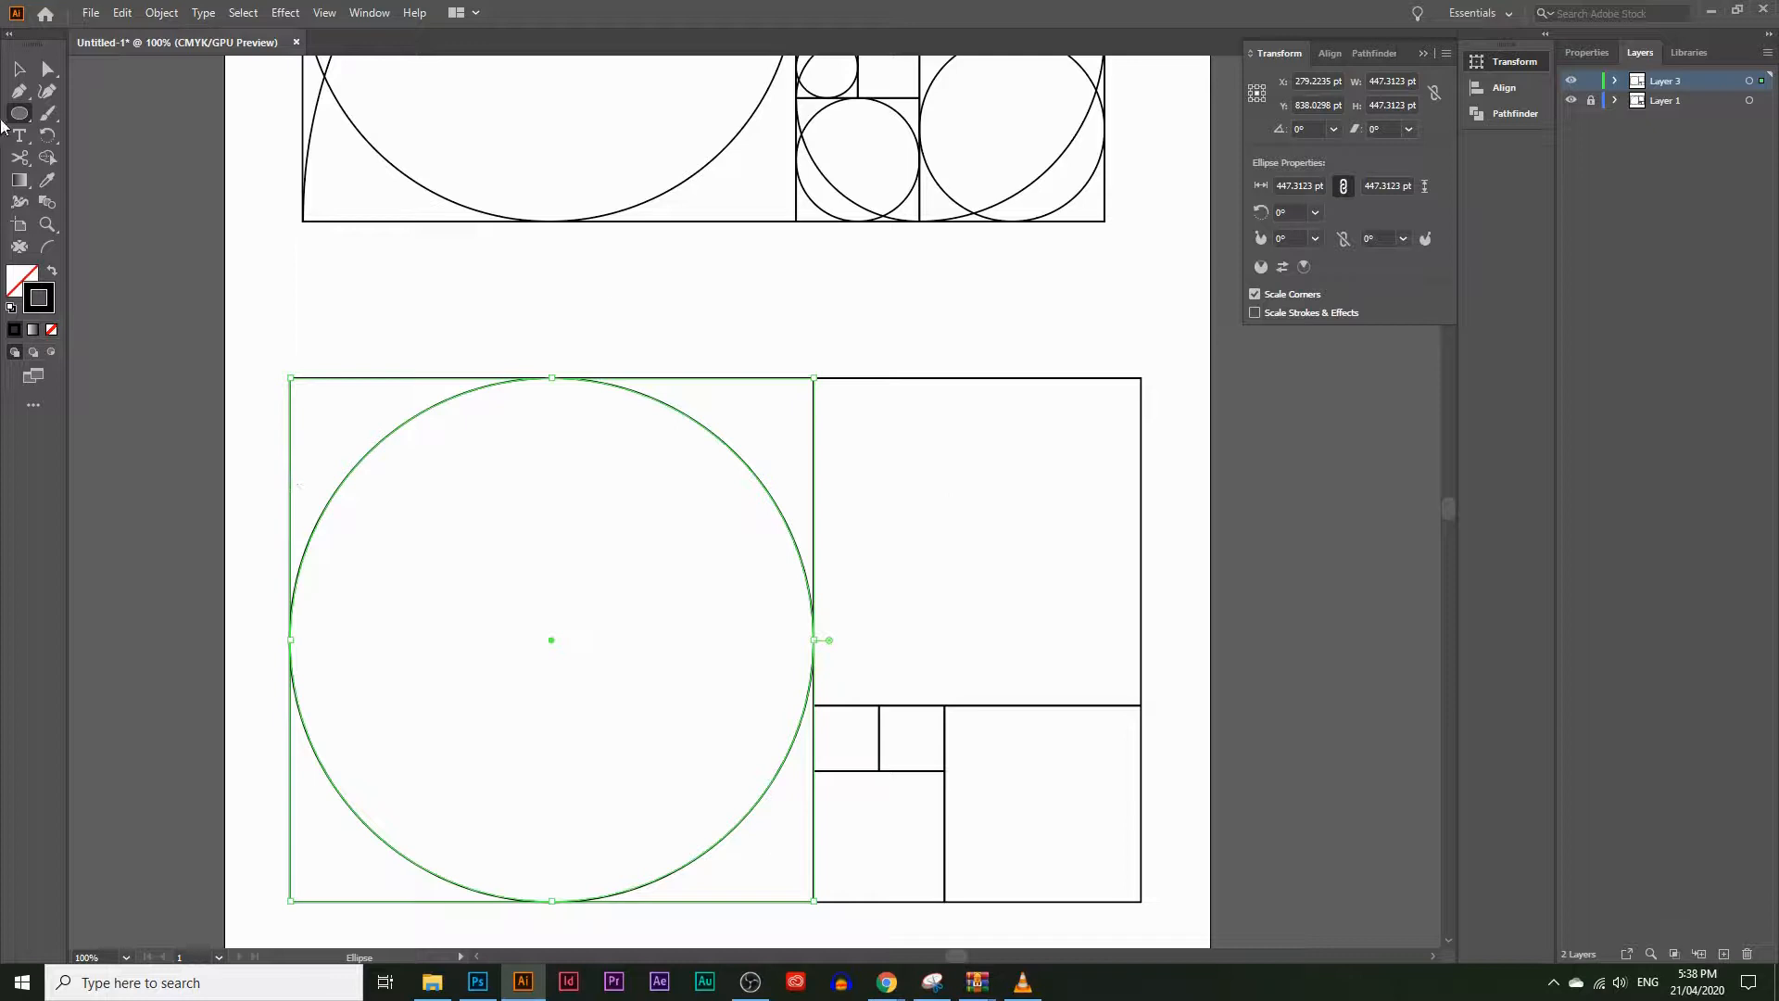
pyautogui.click(19, 68)
pyautogui.click(458, 294)
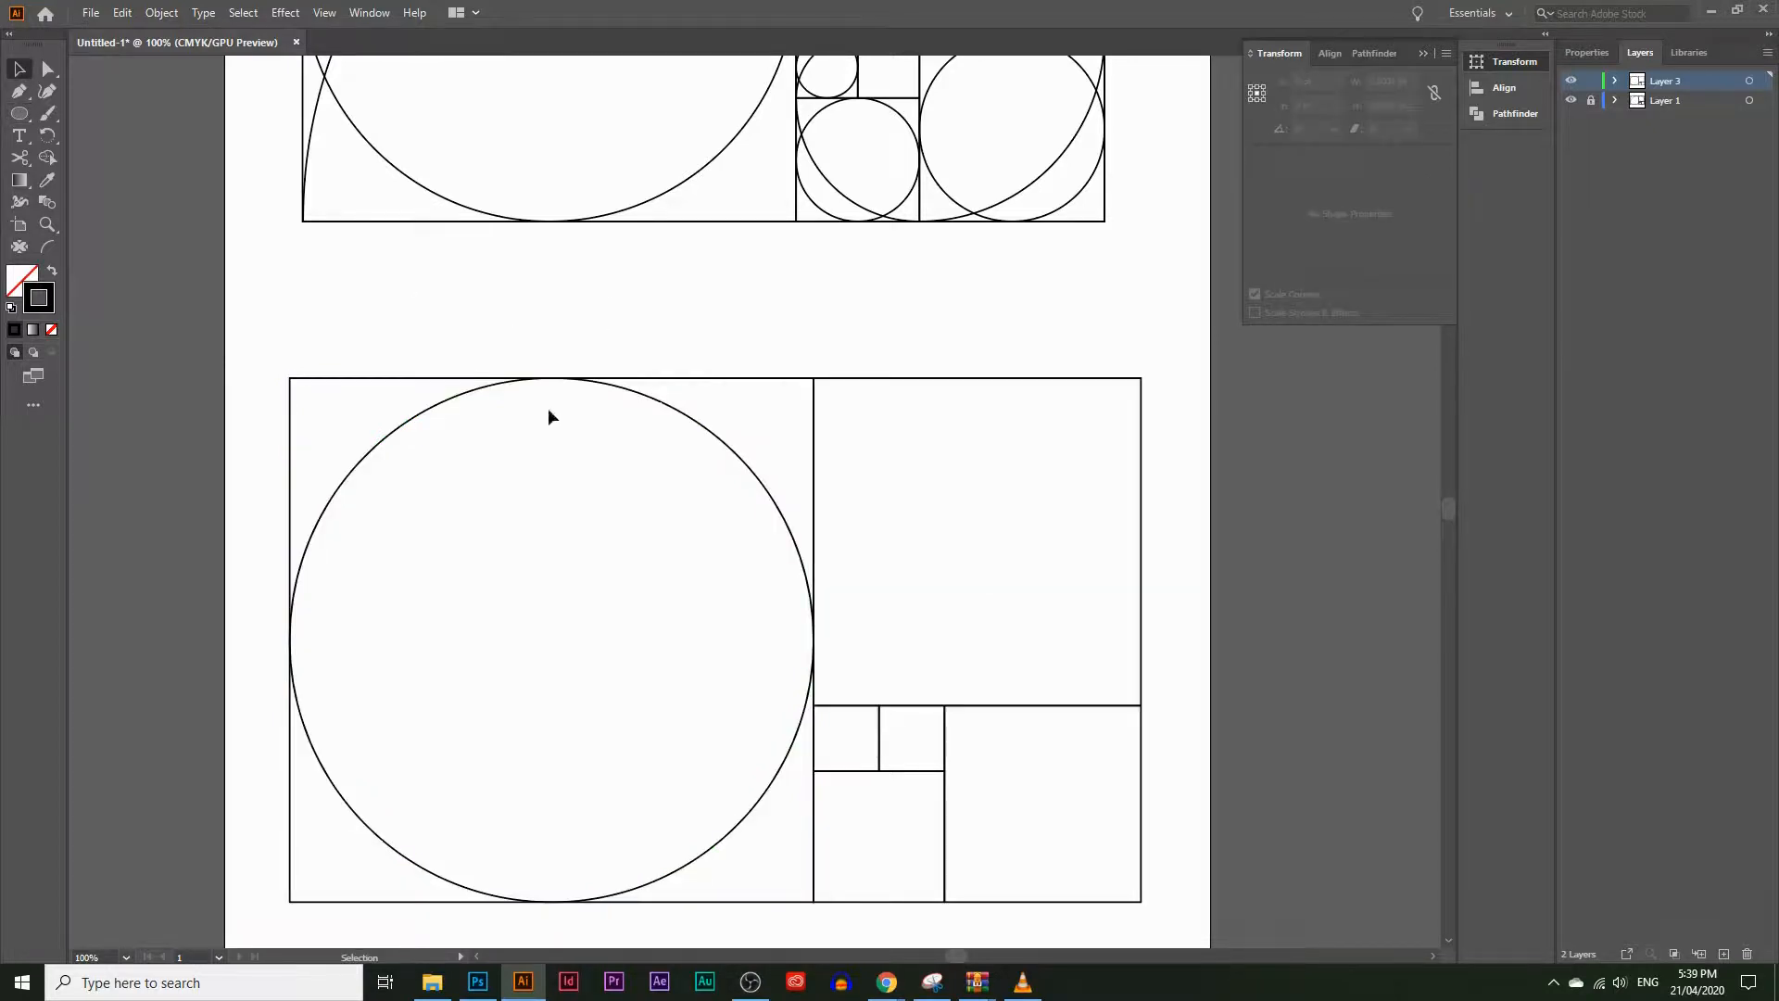
# Step: Draw inscribed circles about 280 pt and 168 pt wide in the second- and third-largest squares
pyautogui.click(18, 113)
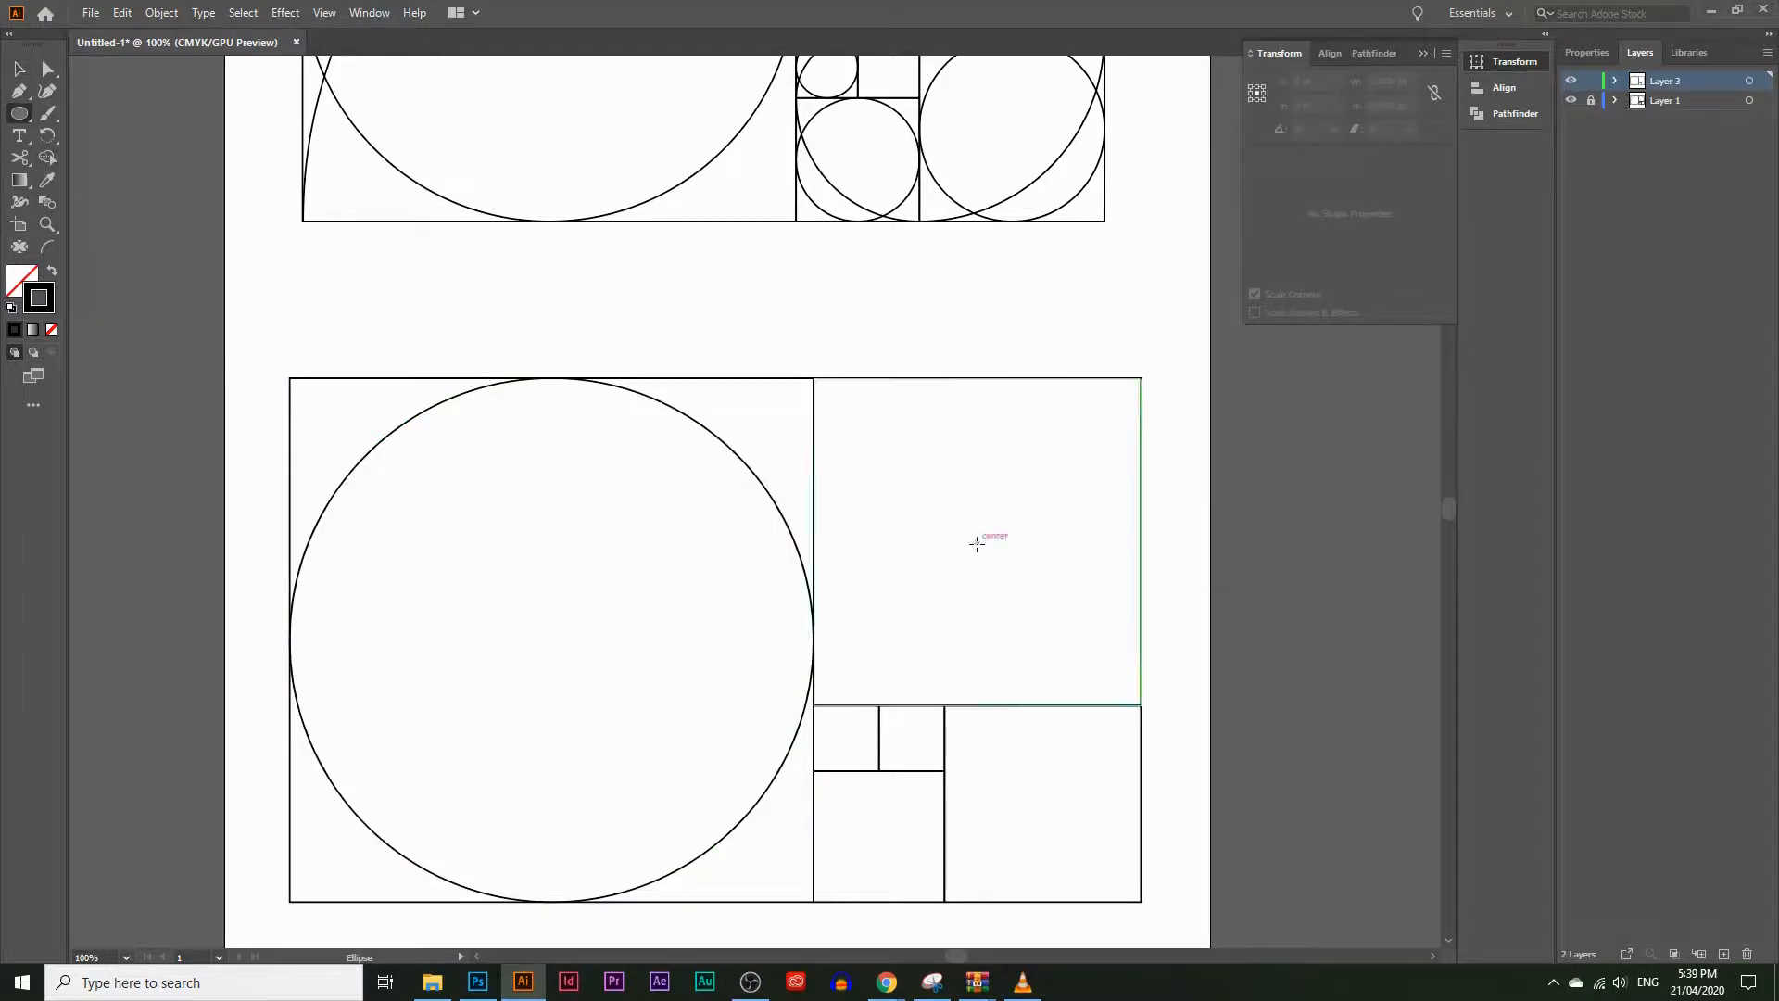
pyautogui.moveTo(977, 541); pyautogui.dragTo(1140, 533)
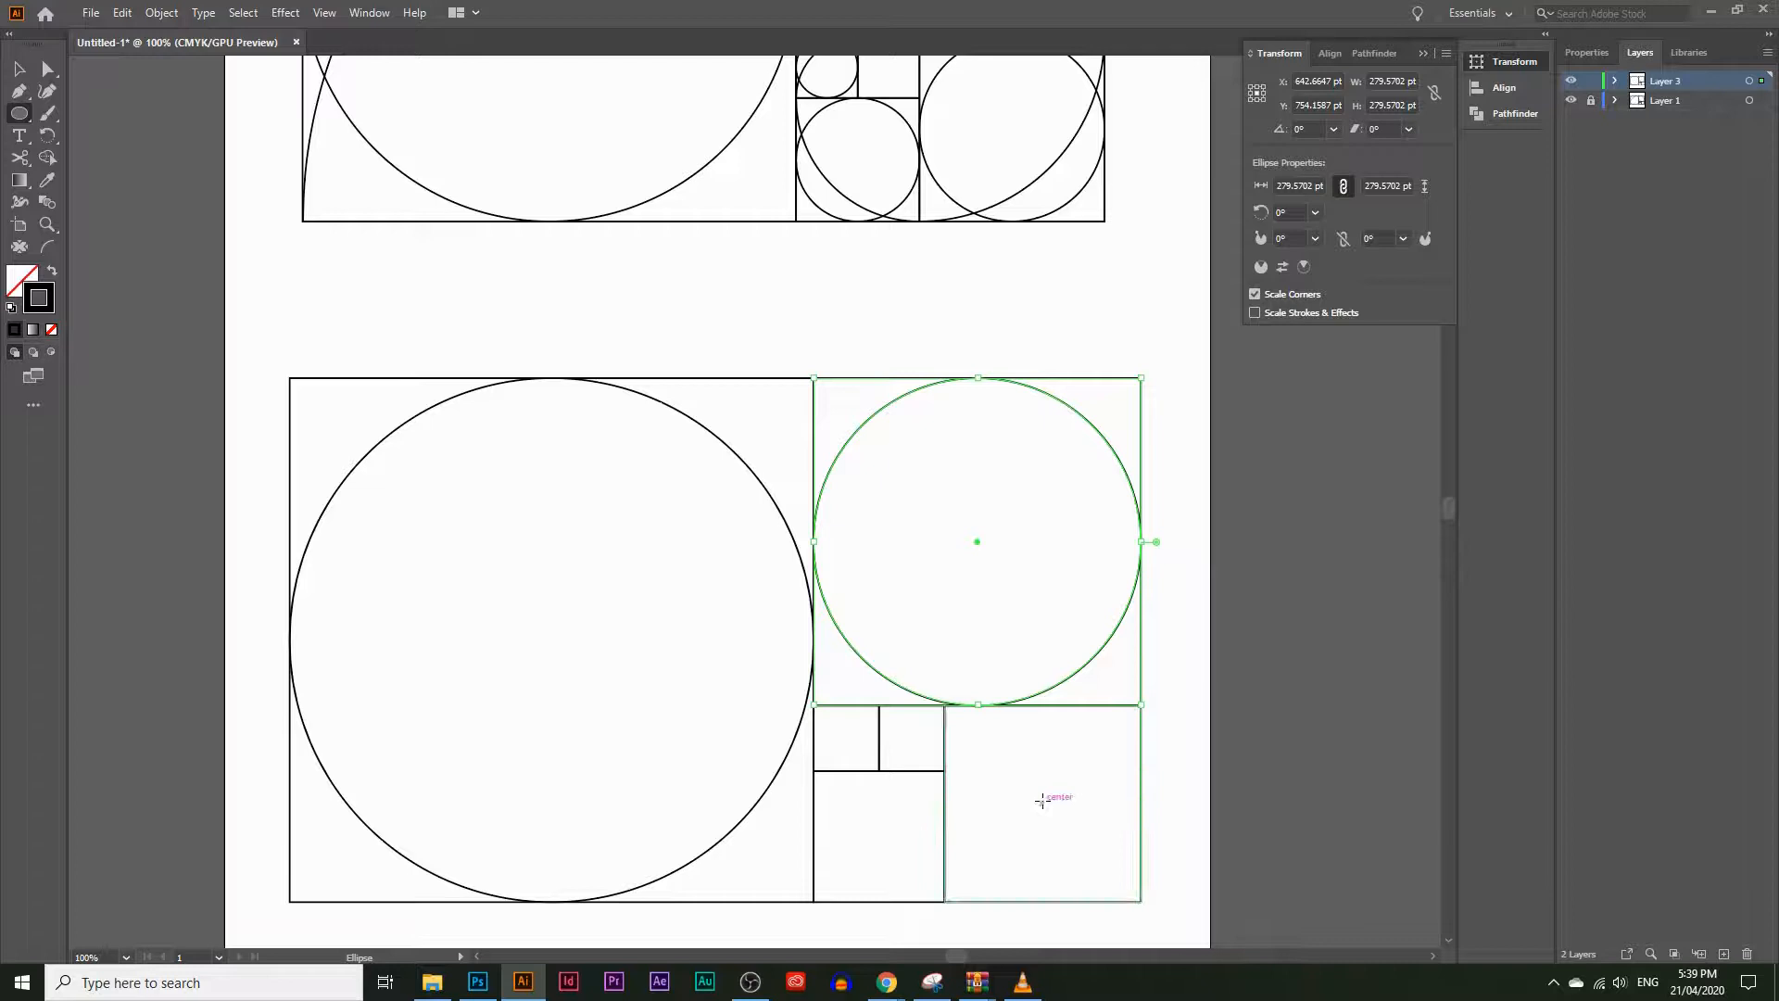
pyautogui.moveTo(1041, 800); pyautogui.dragTo(1140, 763)
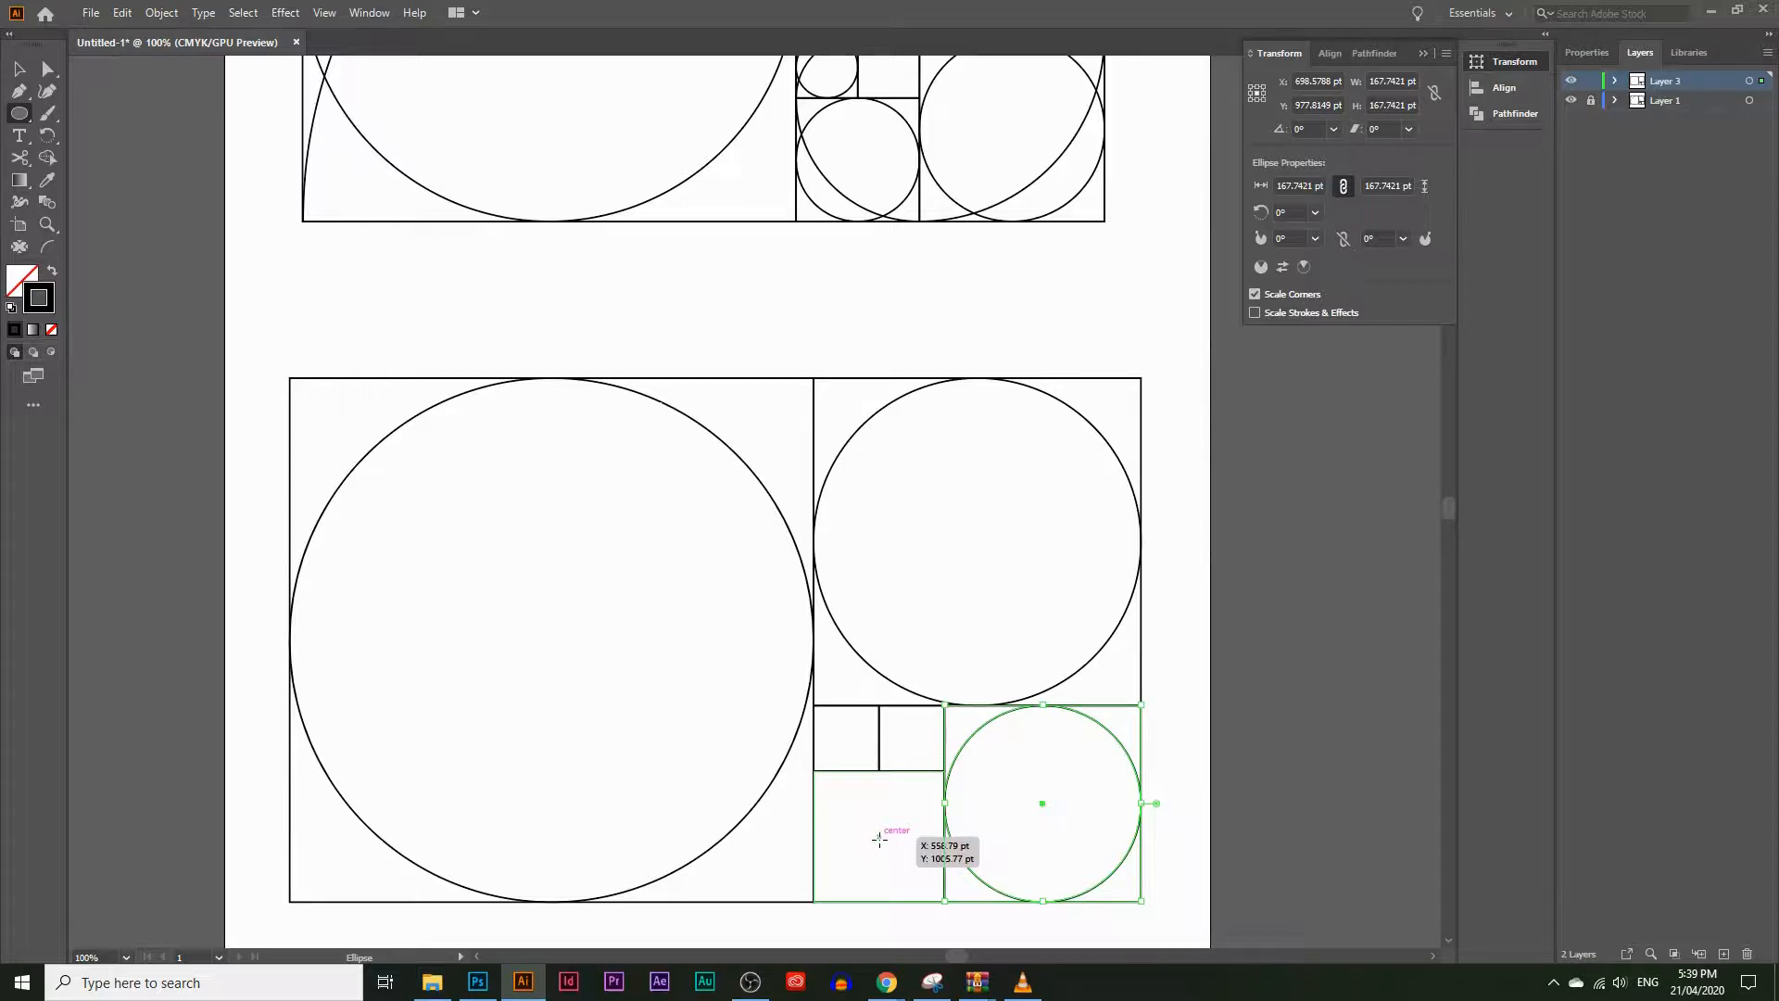
# Step: Draw inscribed circles in the fourth-largest square and in the left one of the two smallest squares
pyautogui.moveTo(879, 838)
pyautogui.mouseDown()
pyautogui.moveTo(1079, 887)
pyautogui.moveTo(961, 815)
pyautogui.moveTo(1052, 869)
pyautogui.mouseUp()
pyautogui.hotkey('ctrl', 'z')
pyautogui.scroll(-4, 927, 704)
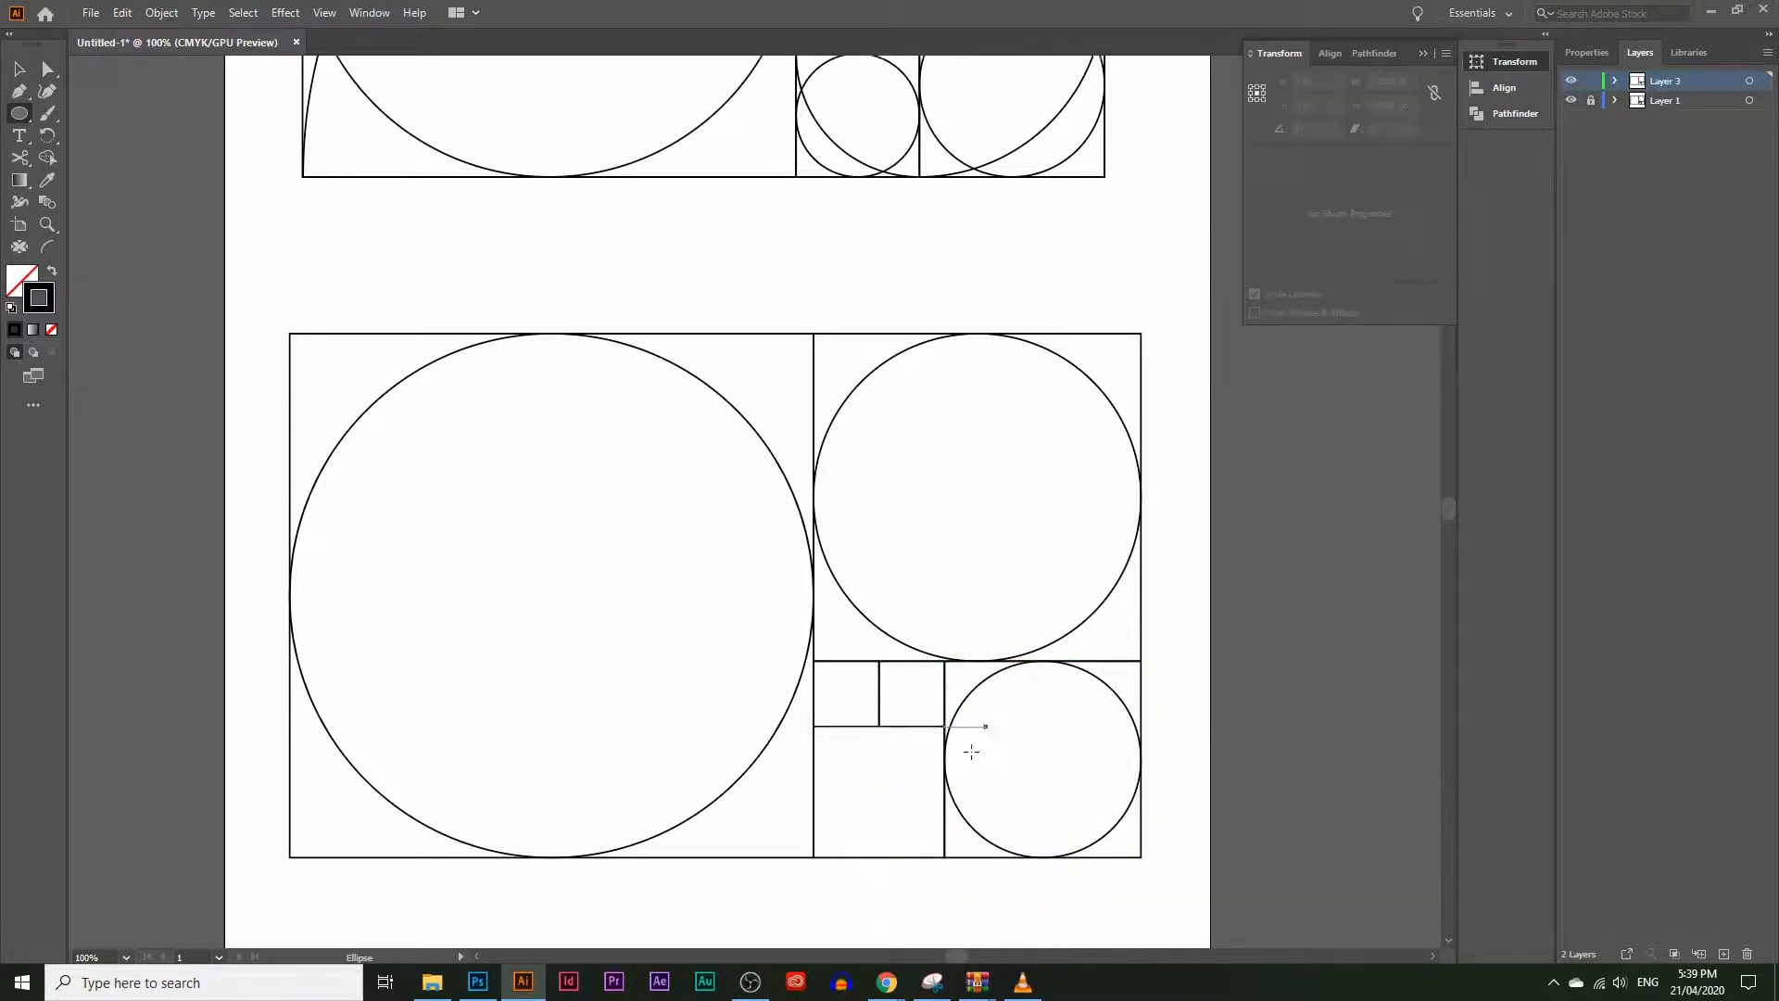
pyautogui.moveTo(884, 659); pyautogui.dragTo(944, 679)
pyautogui.moveTo(847, 558); pyautogui.dragTo(879, 565)
pyautogui.click(19, 69)
pyautogui.click(406, 127)
# Step: Draw a circle about 895 pt wide centred on the largest square's bottom-right corner, reaching that square's top edge
pyautogui.scroll(3, 630, 426)
pyautogui.scroll(8, 697, 469)
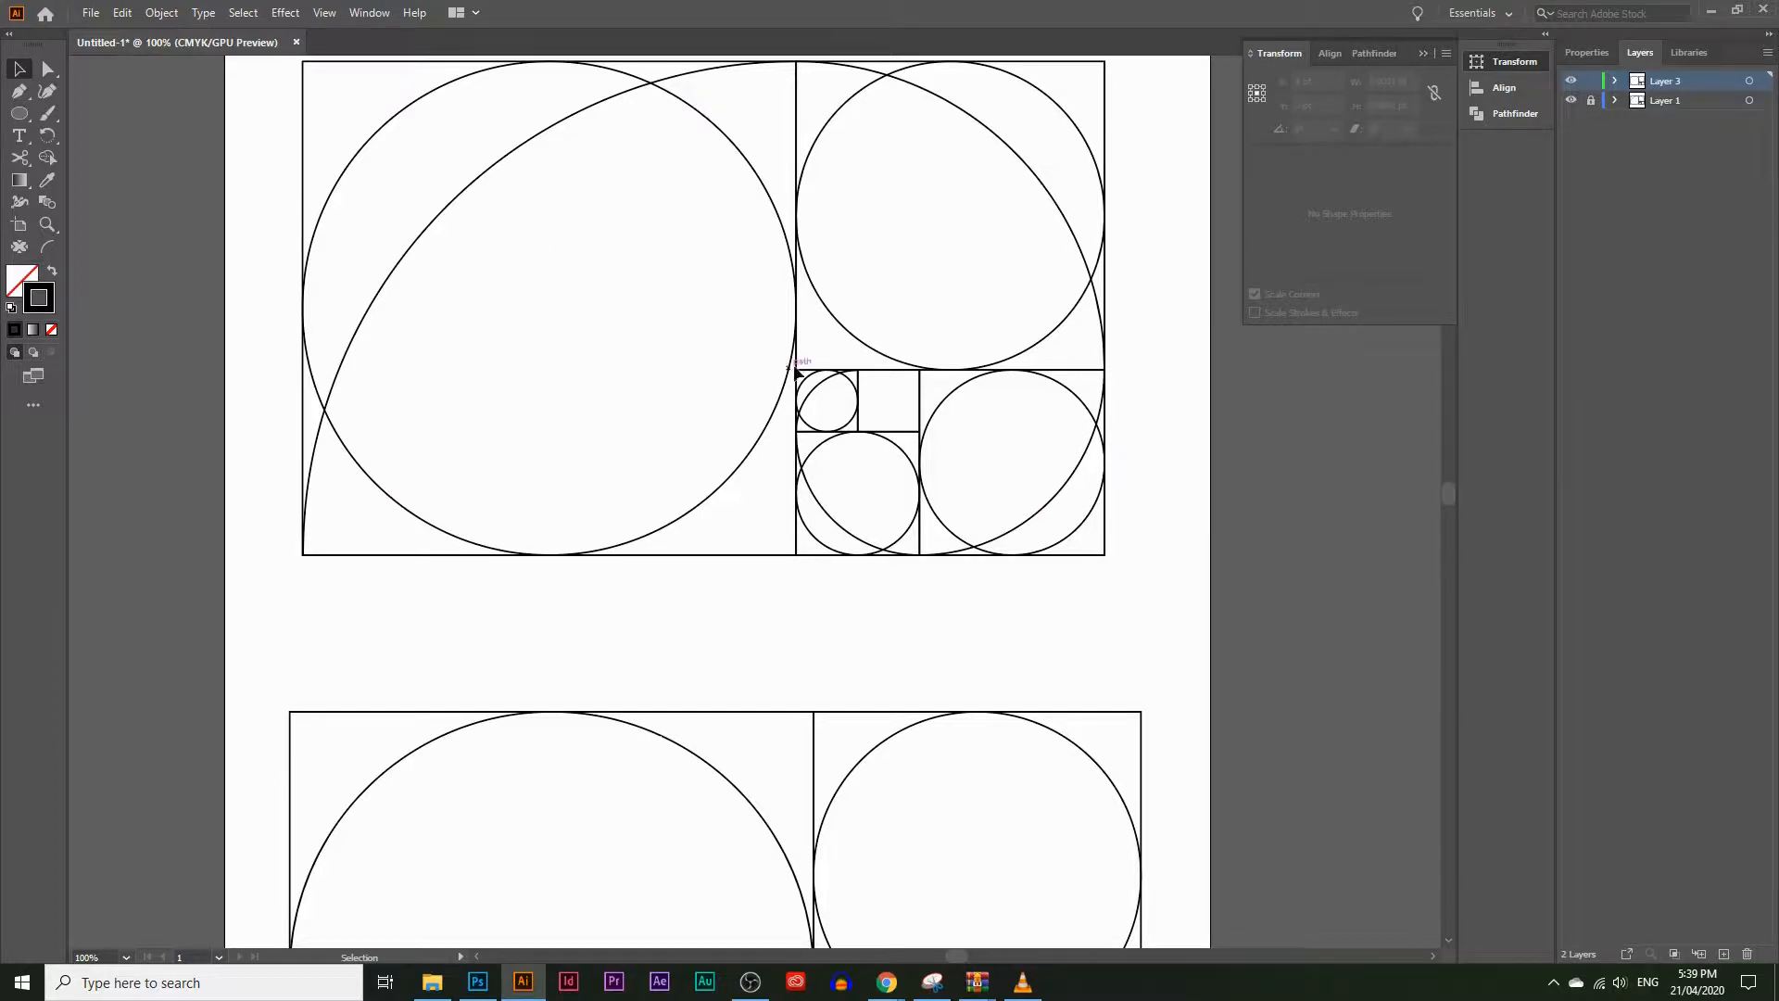
pyautogui.scroll(2, 426, 532)
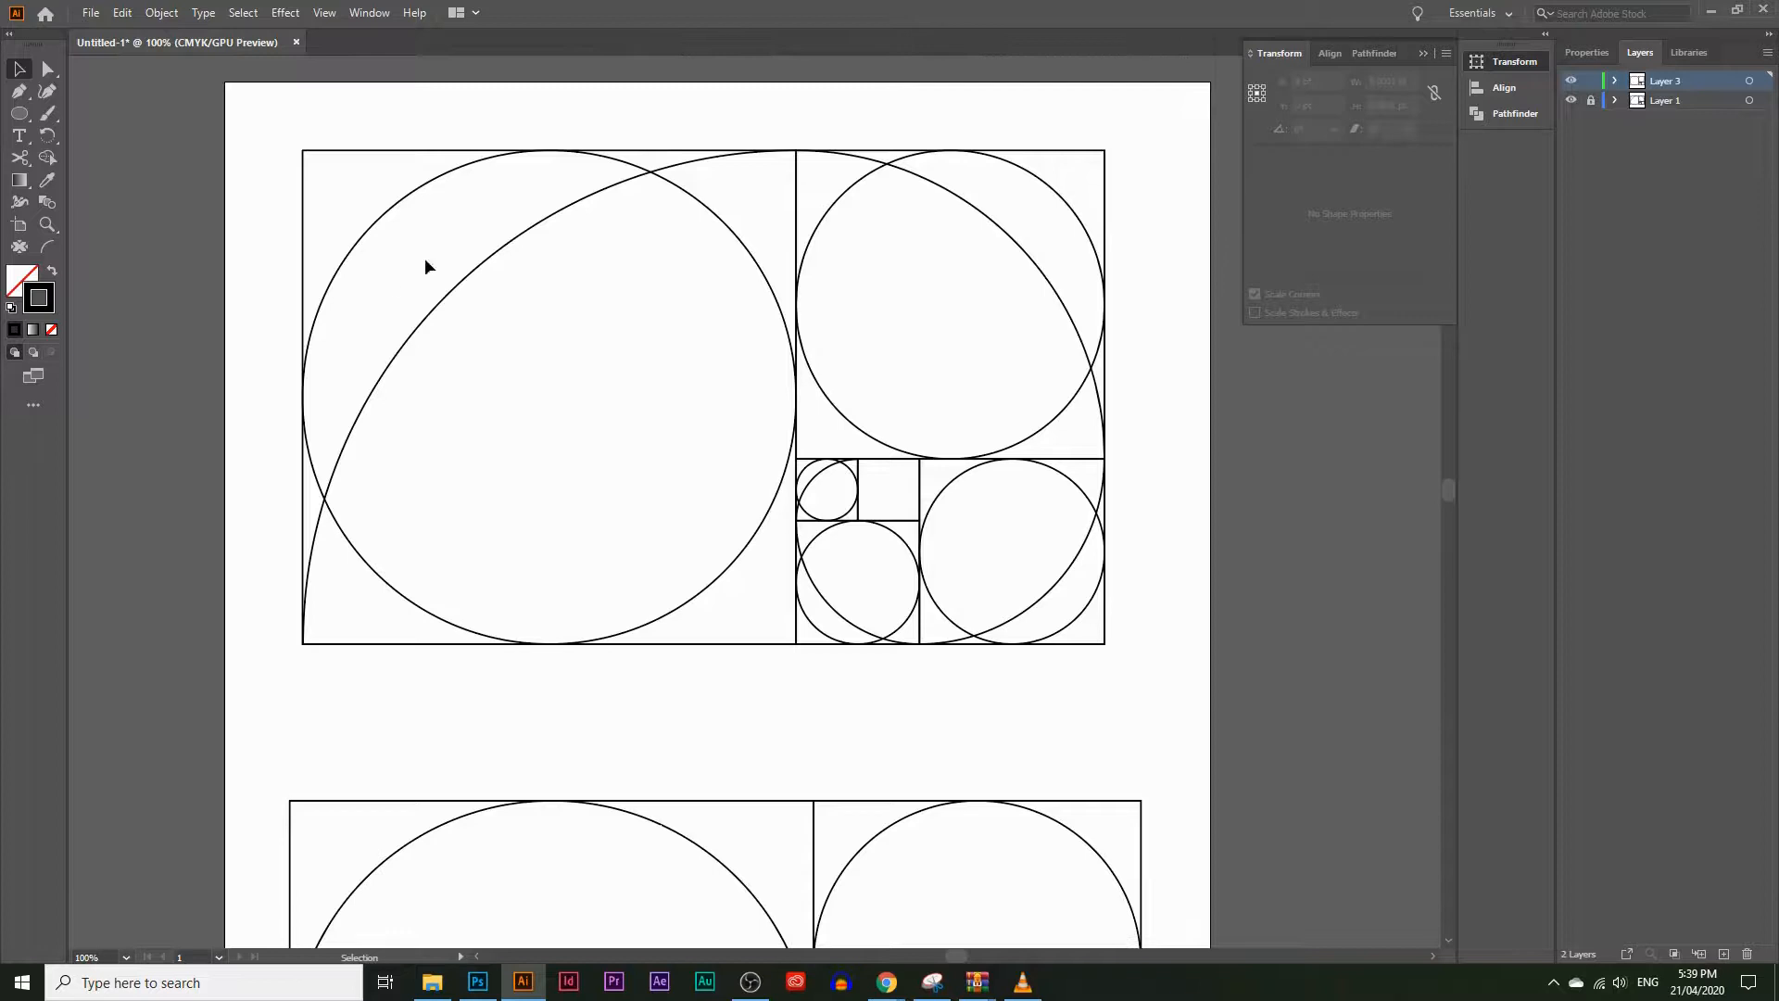
pyautogui.scroll(-11, 763, 576)
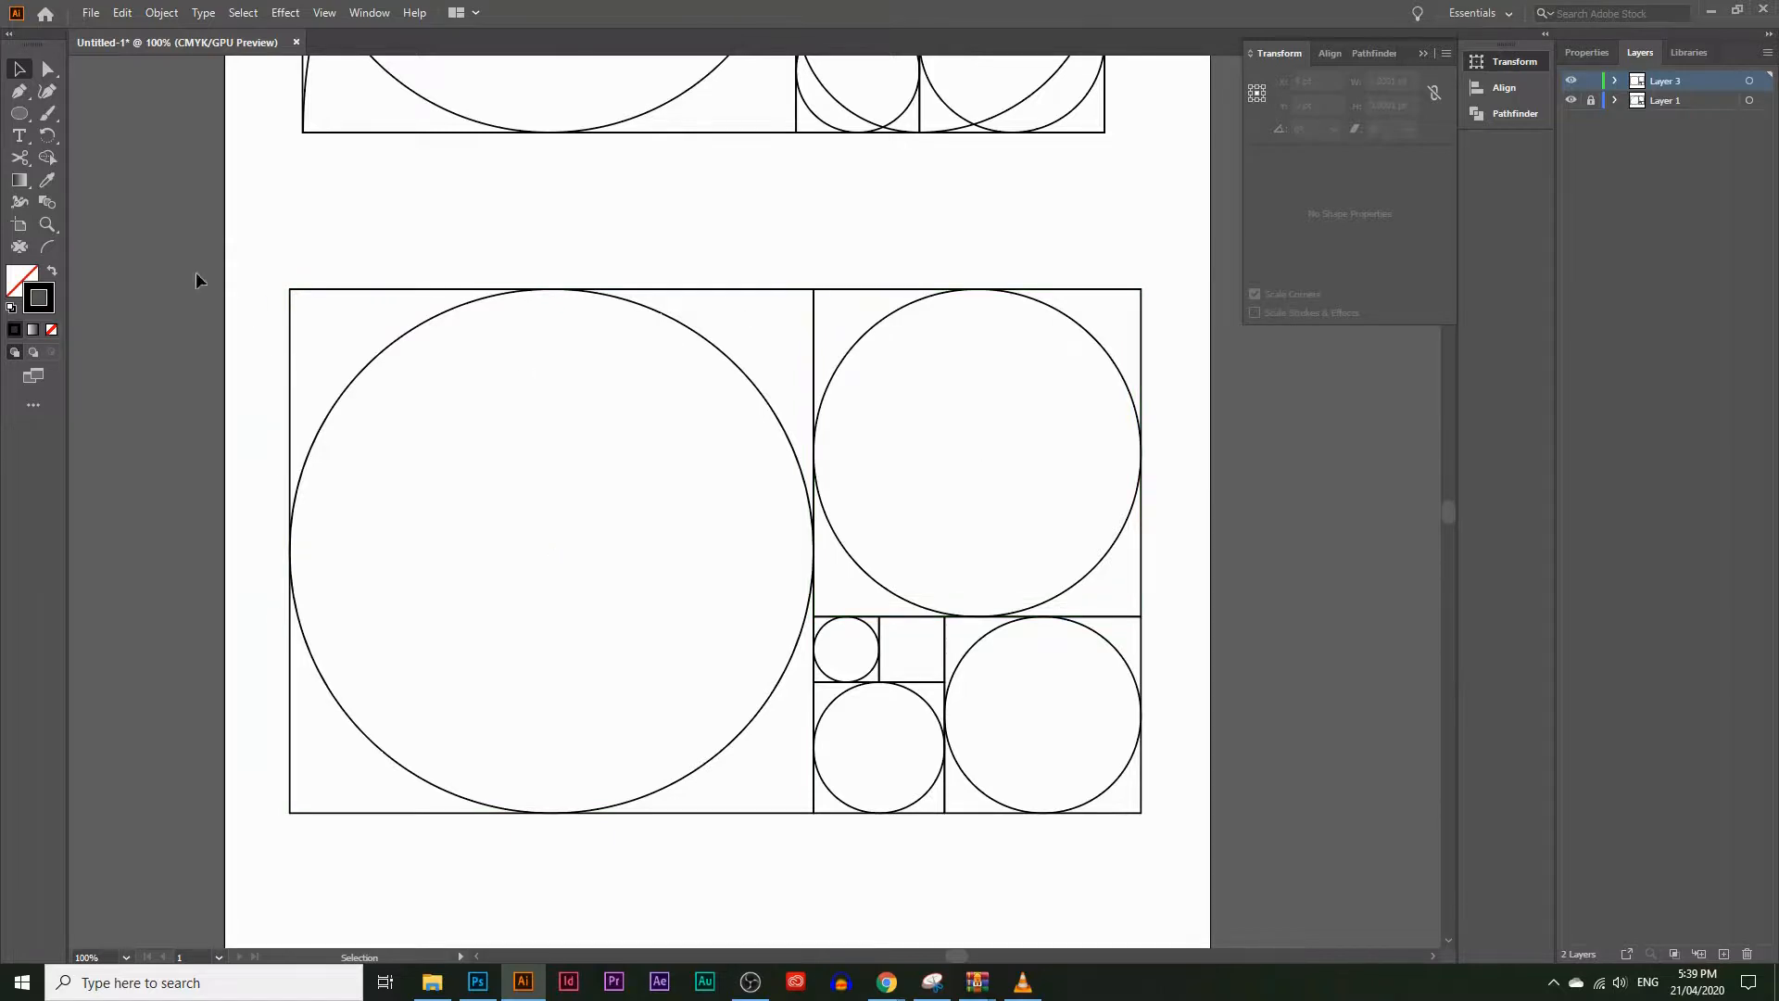
pyautogui.click(21, 119)
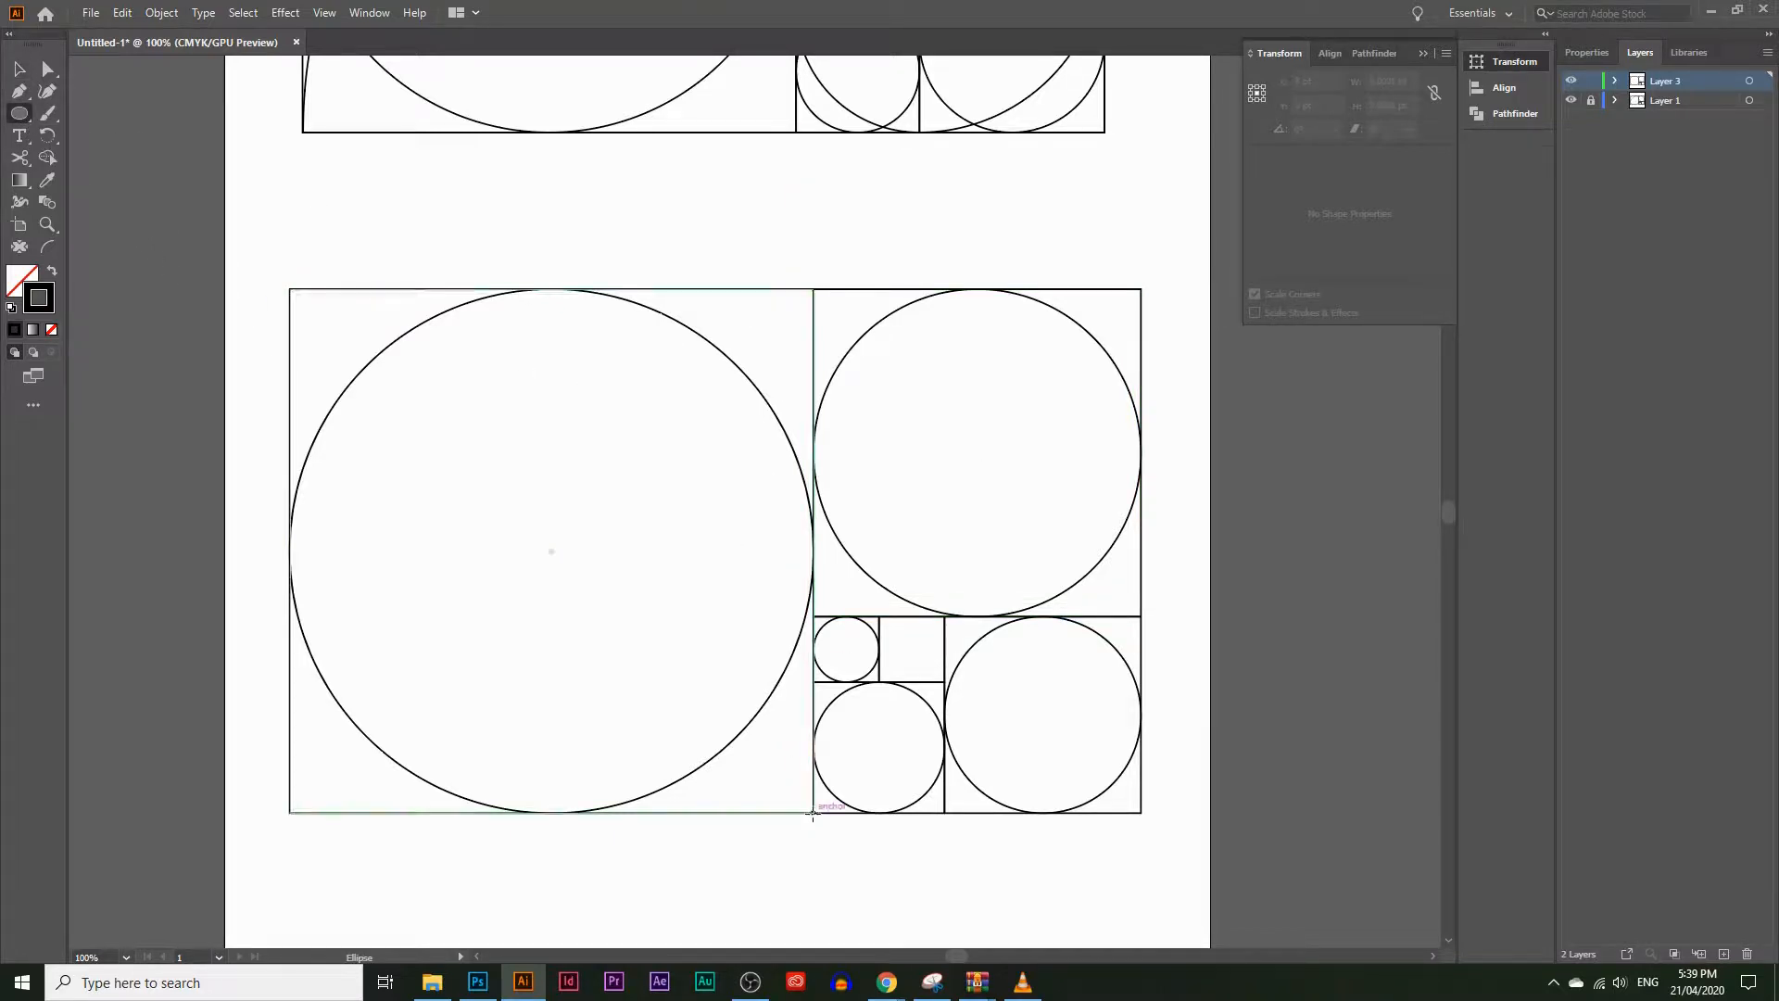
pyautogui.moveTo(813, 814)
pyautogui.mouseDown()
pyautogui.moveTo(837, 726)
pyautogui.moveTo(797, 334)
pyautogui.moveTo(814, 288)
pyautogui.mouseUp()
pyautogui.hotkey('ctrl', 'z')
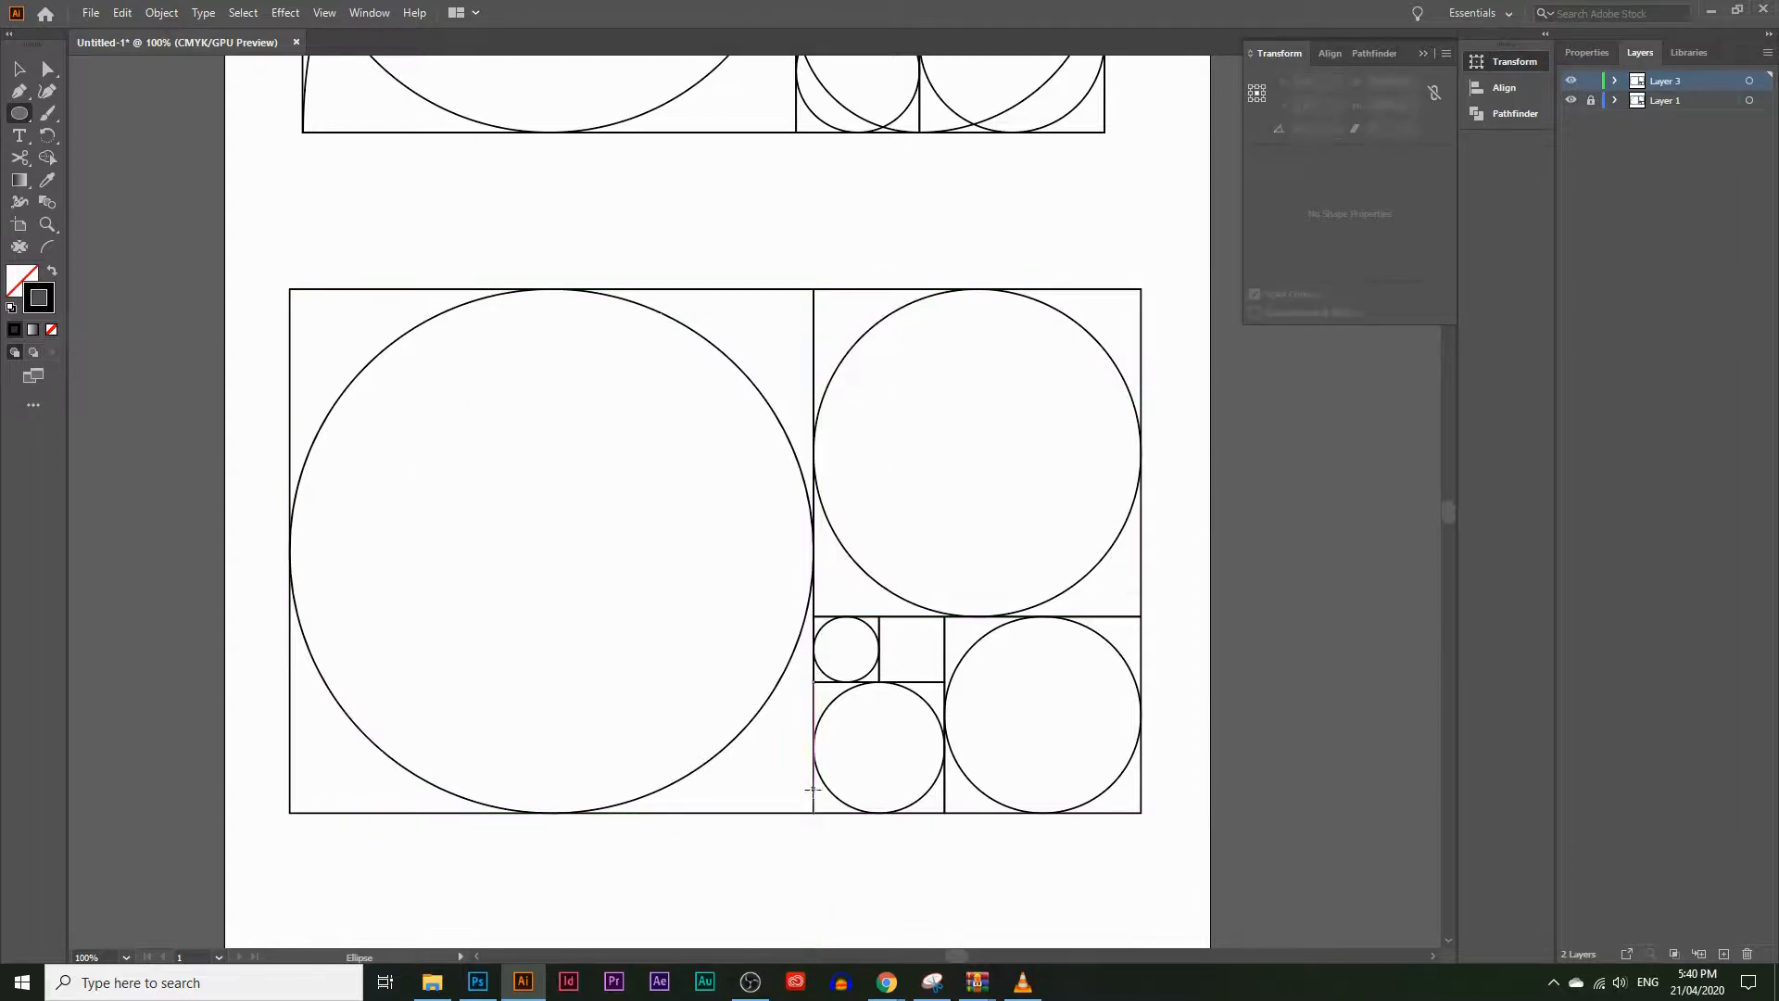
pyautogui.moveTo(812, 811); pyautogui.dragTo(814, 288)
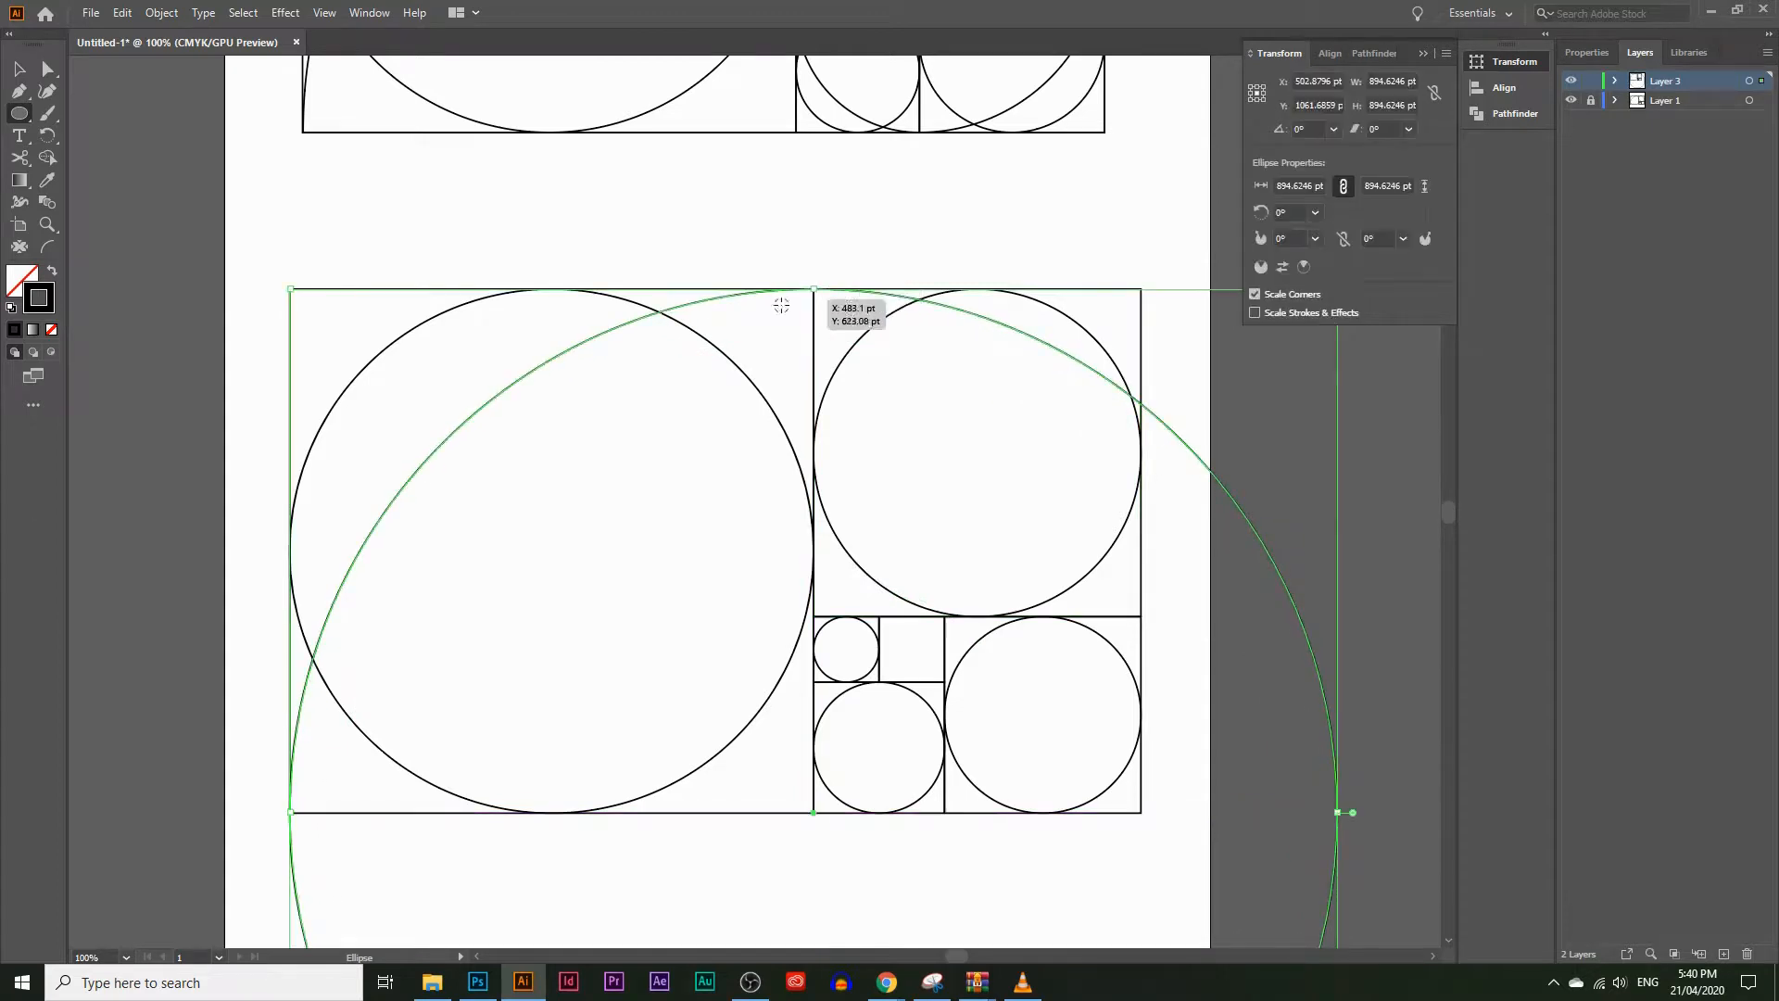
pyautogui.click(19, 69)
pyautogui.click(612, 296)
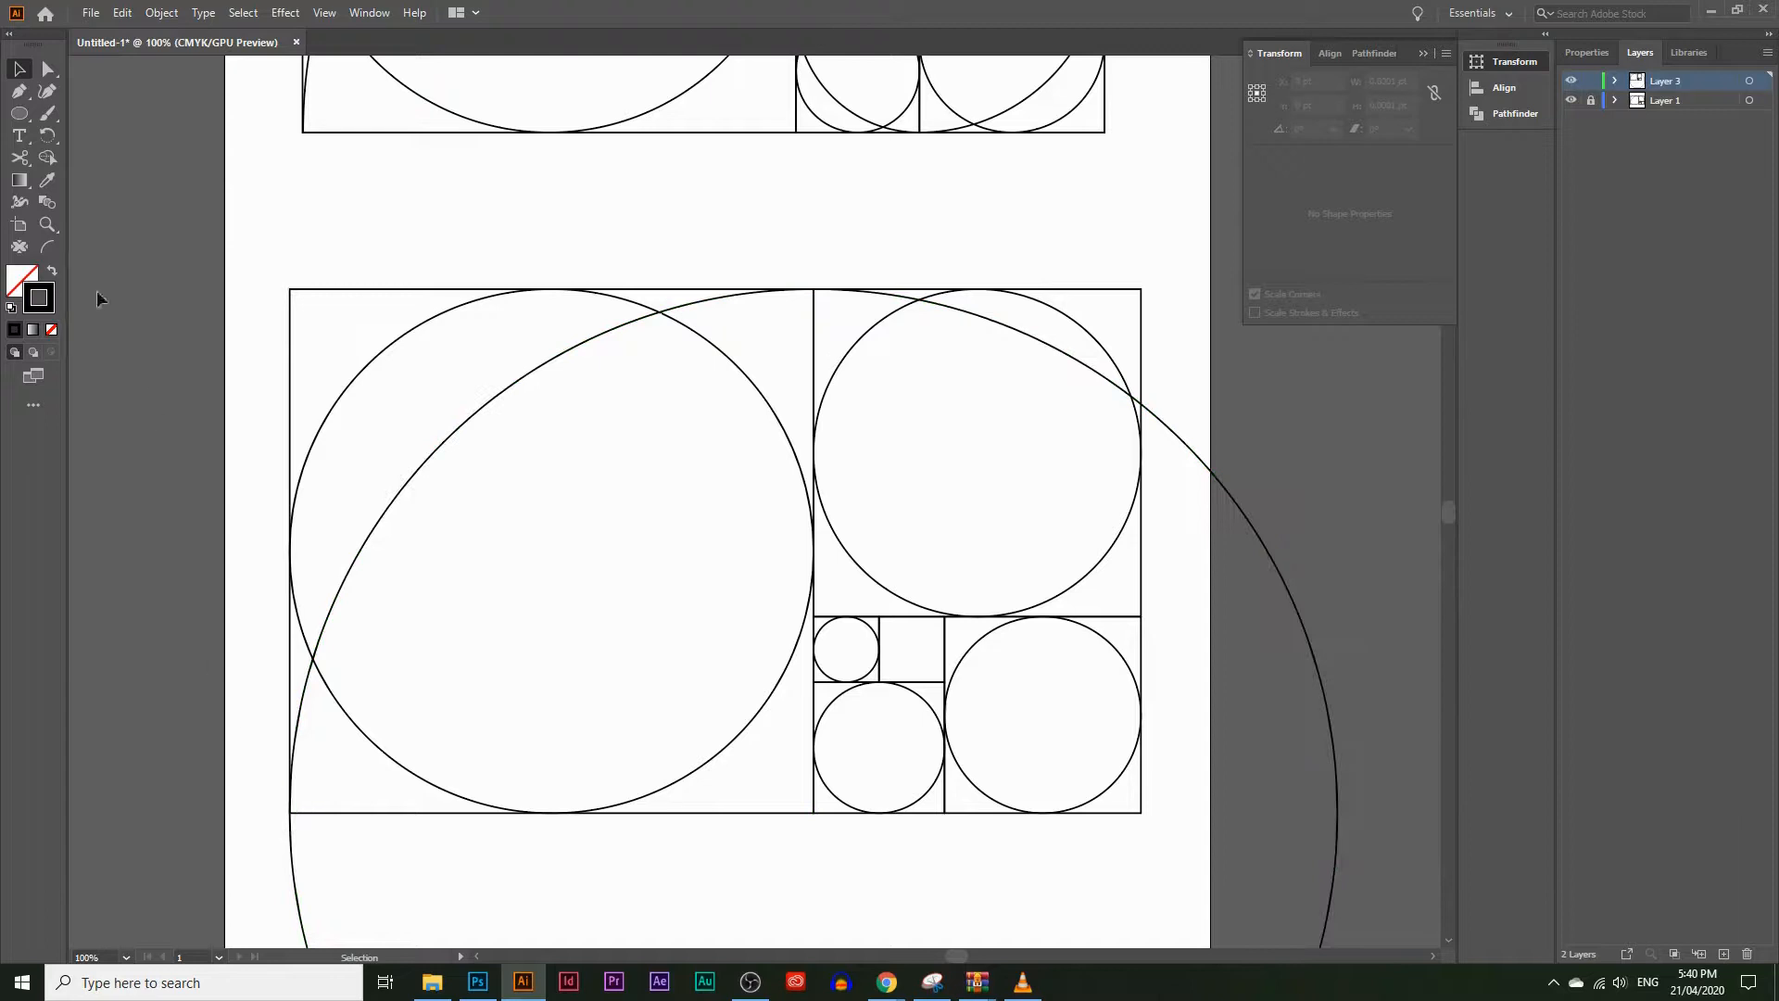
# Step: Cut the 895 pt circle at the largest square's bottom-left and top-right corners and delete the part outside, keeping the quarter arc
pyautogui.click(25, 157)
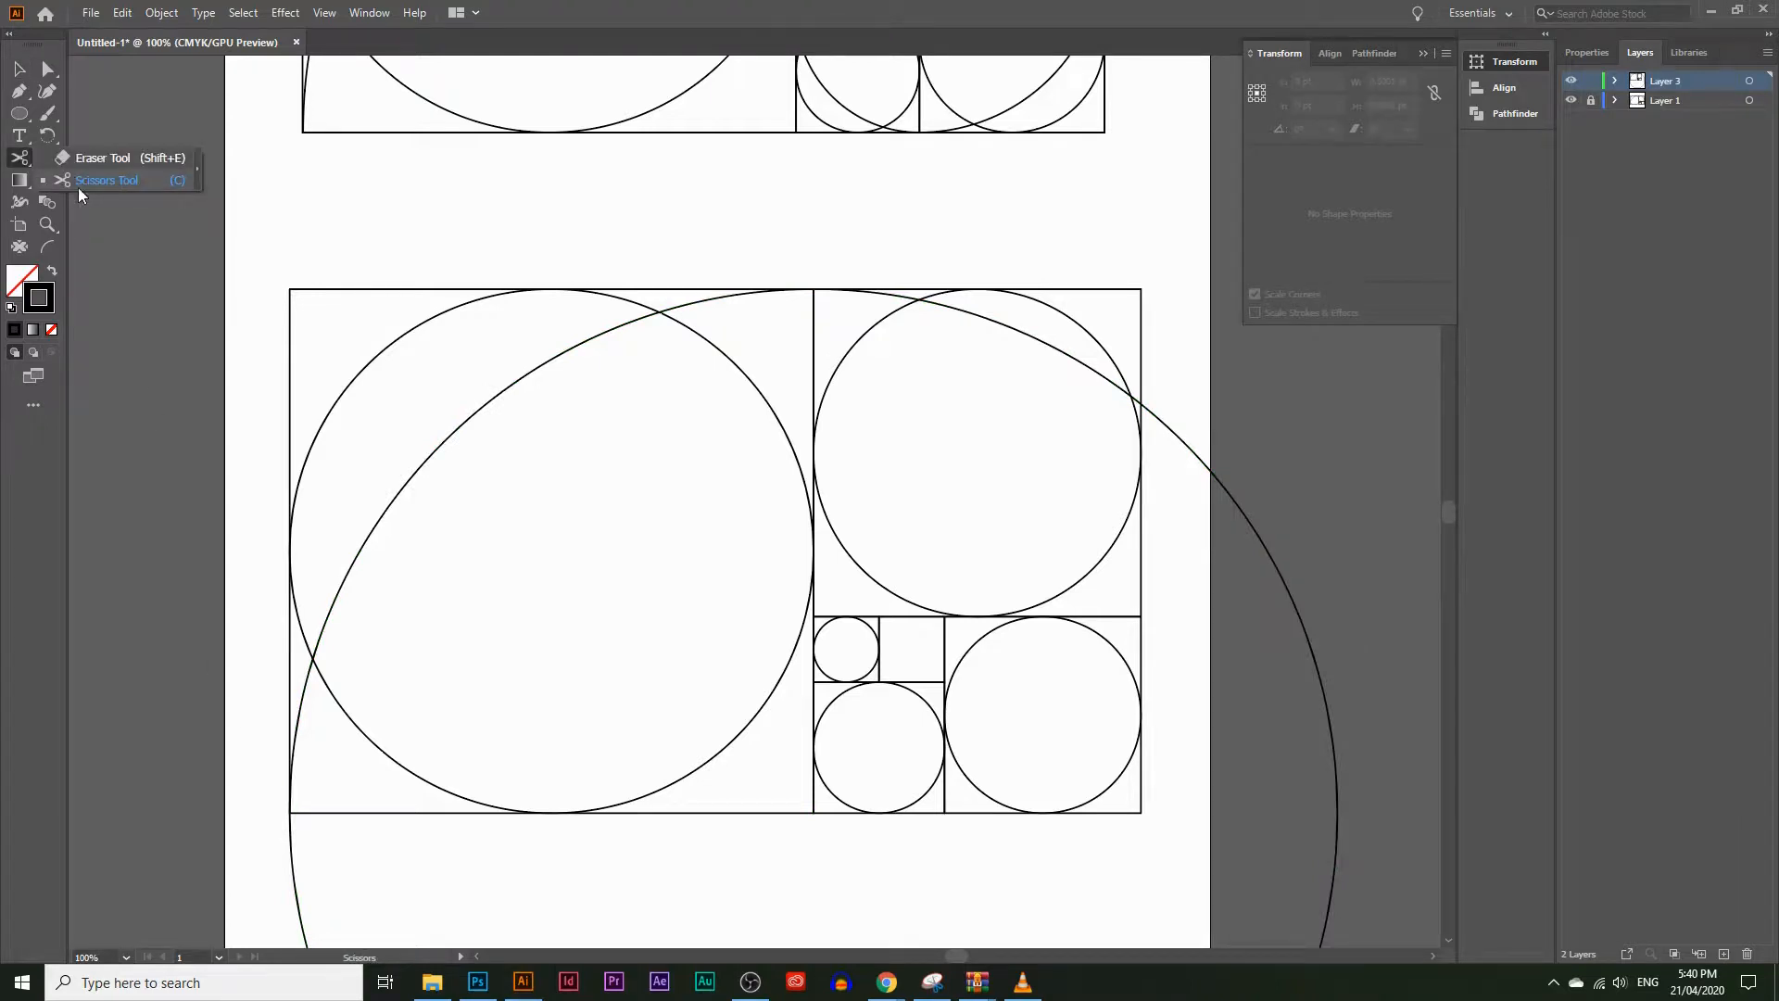
pyautogui.scroll(-3, 309, 676)
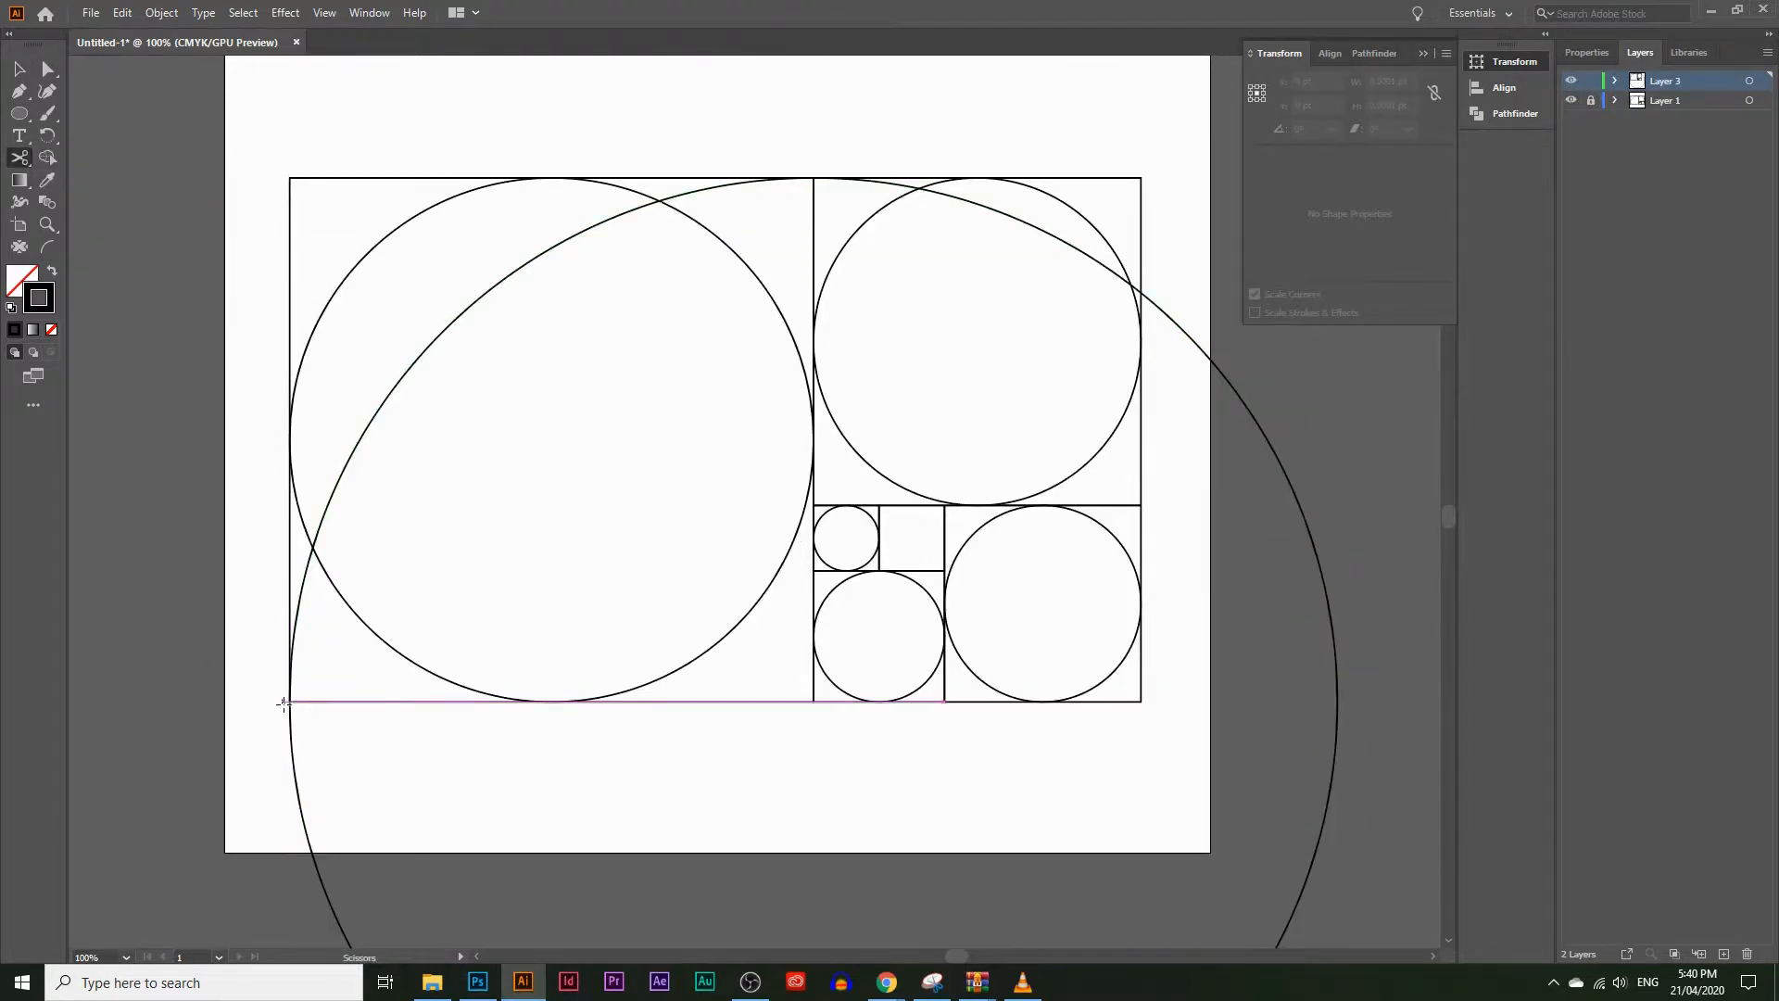
pyautogui.click(289, 701)
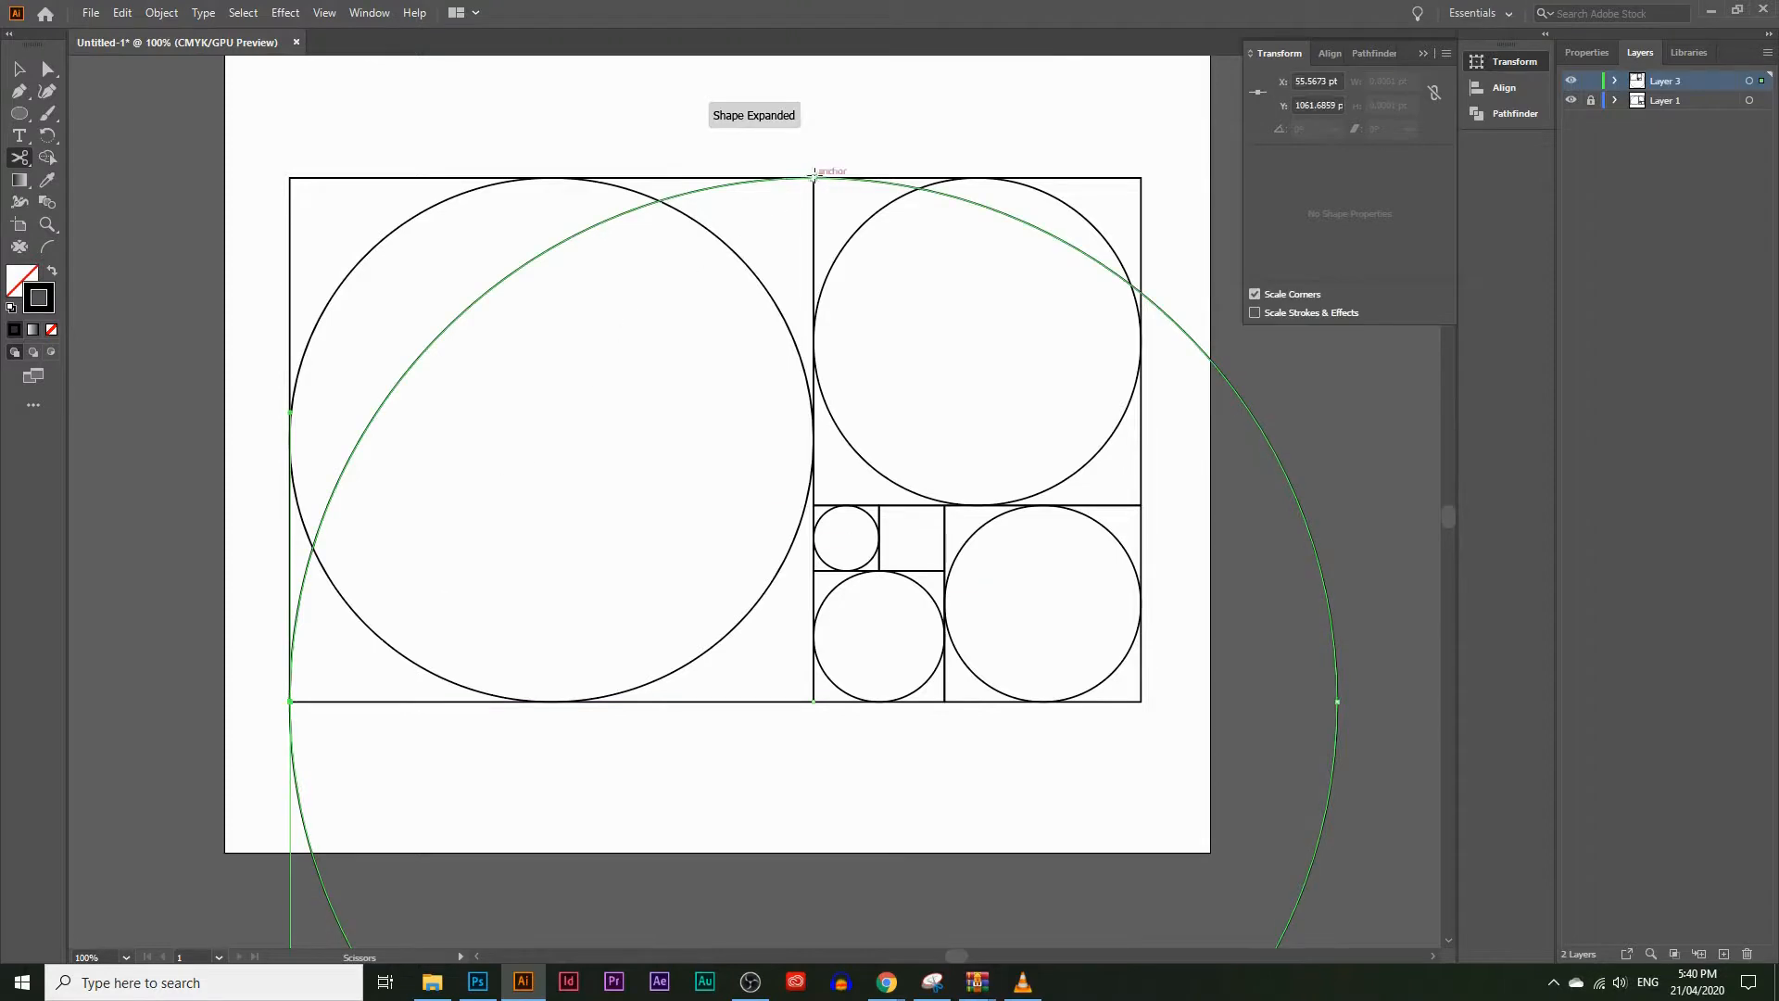
pyautogui.click(814, 178)
pyautogui.press('v')
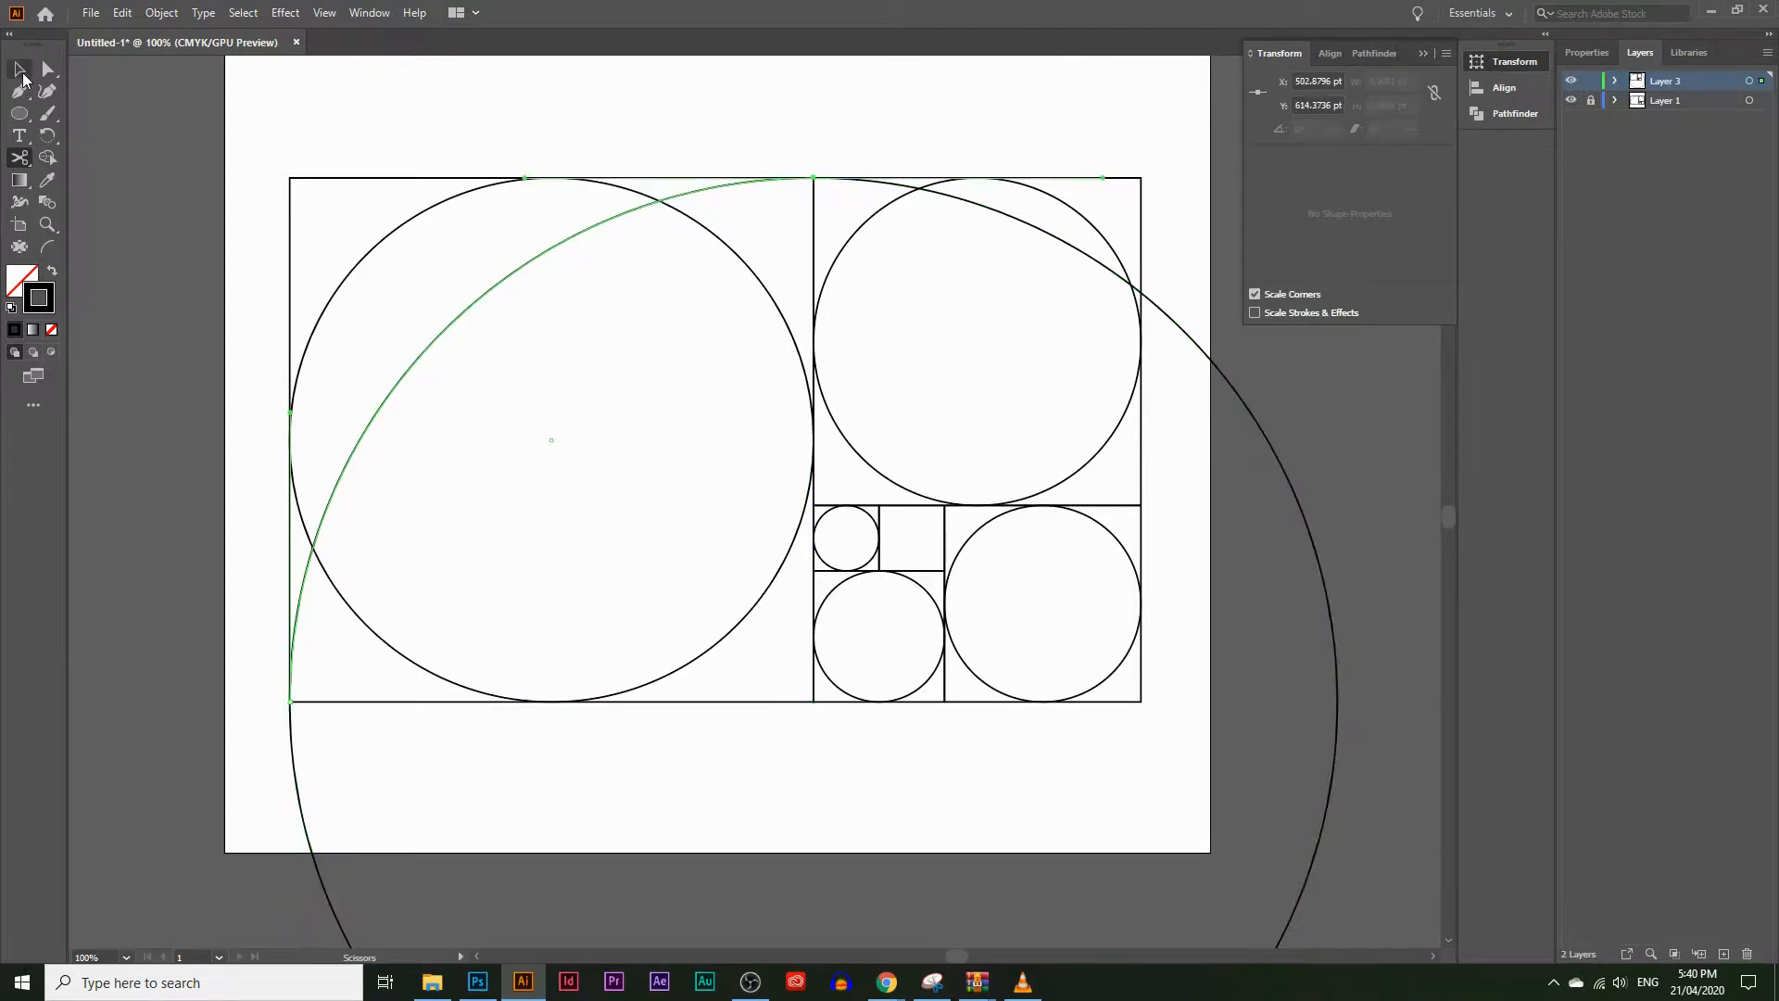
pyautogui.click(293, 850)
pyautogui.press('Delete')
pyautogui.scroll(2, 369, 854)
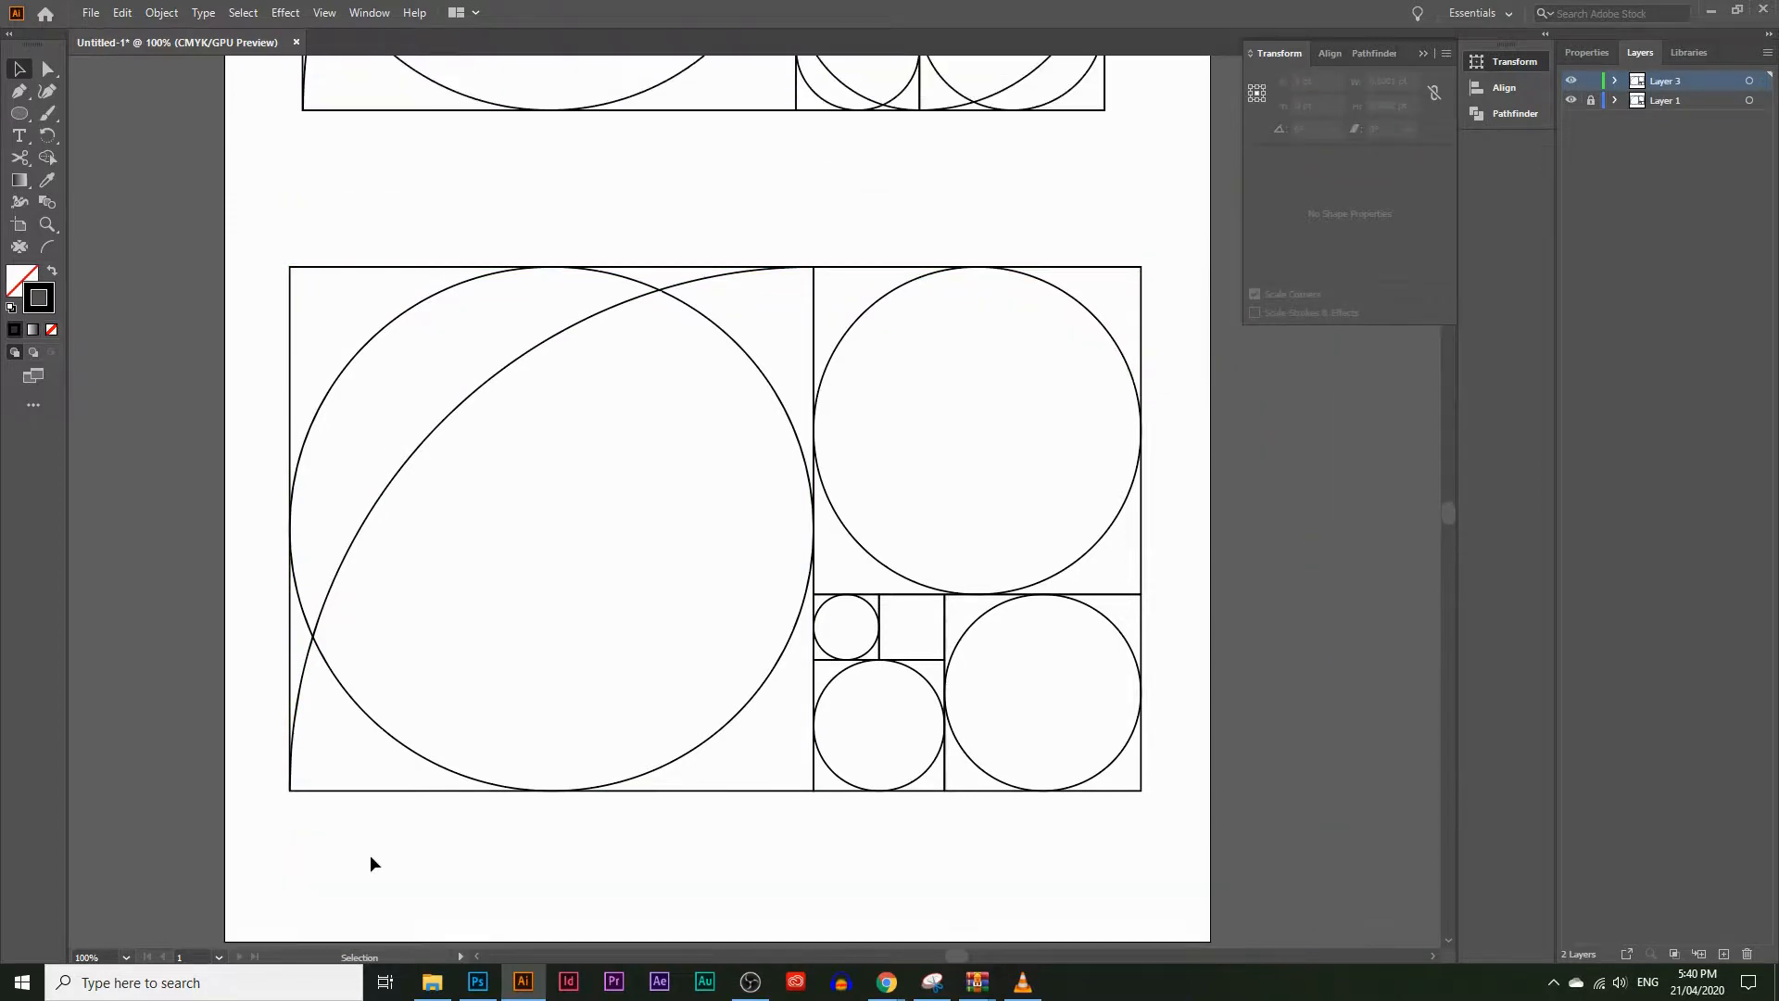
pyautogui.scroll(1, 386, 737)
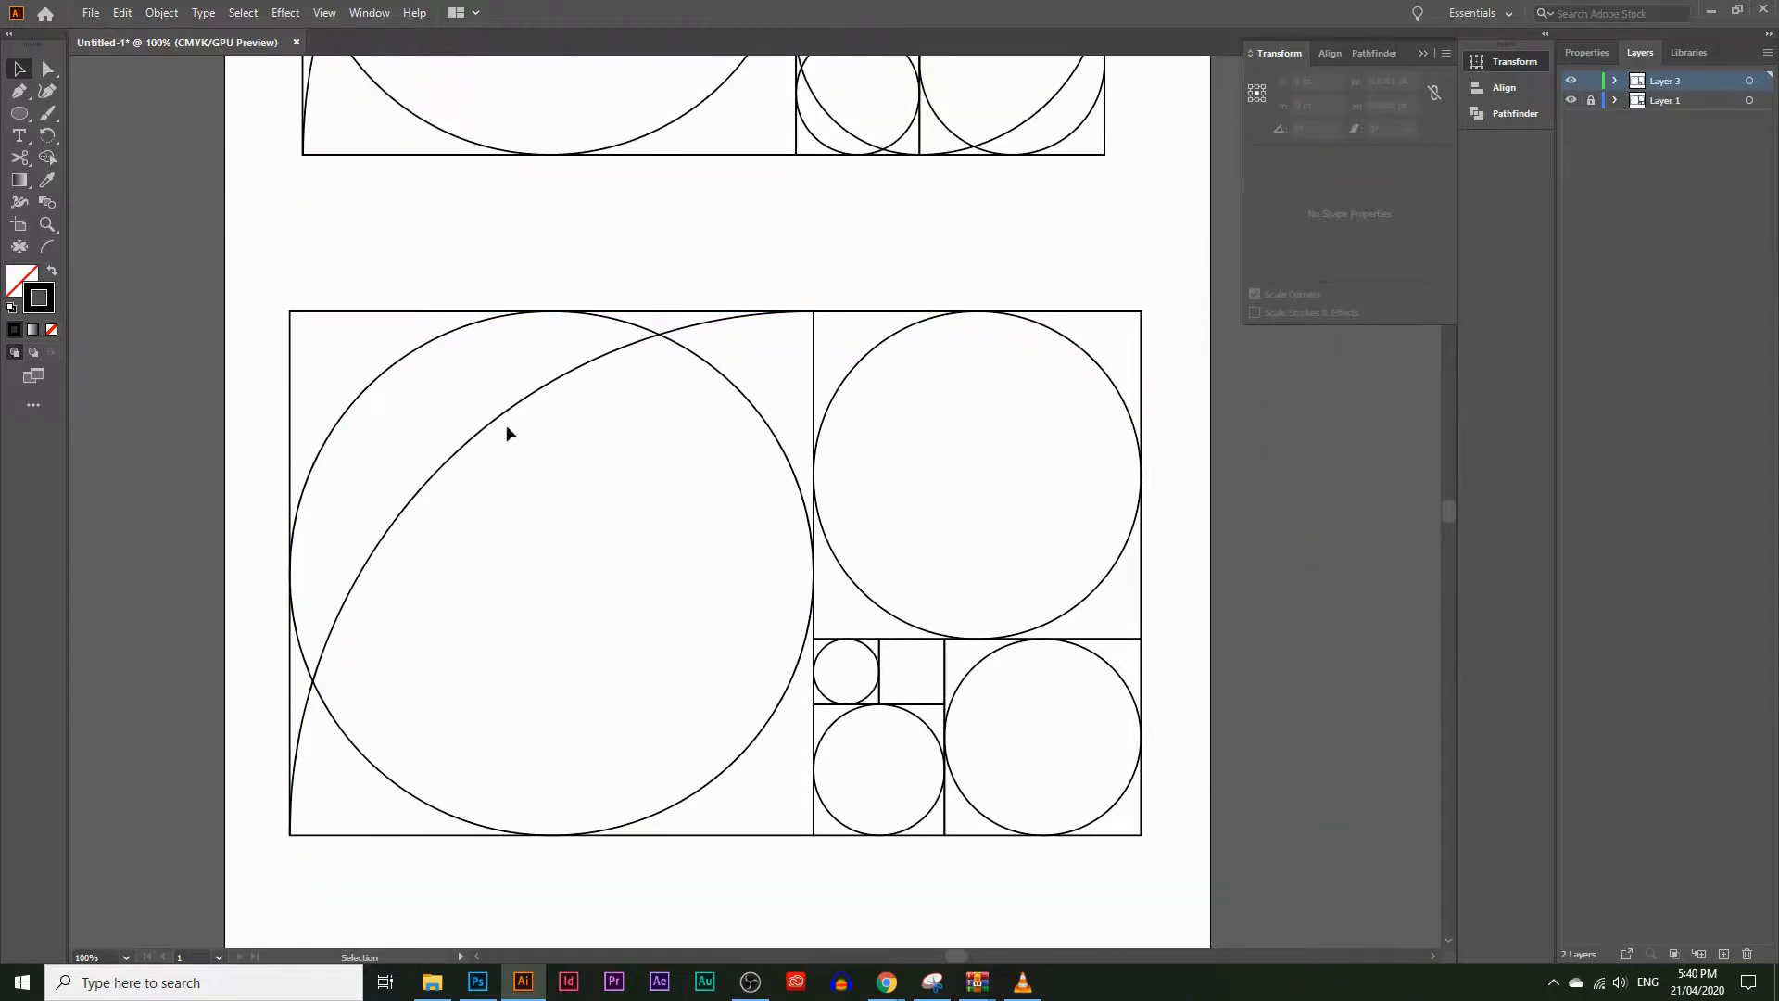
# Step: Copy the largest quarter arc, rotate the copy 90° clockwise, and fit it about 280 pt wide into the second-largest square
pyautogui.click(360, 575)
pyautogui.press('a')
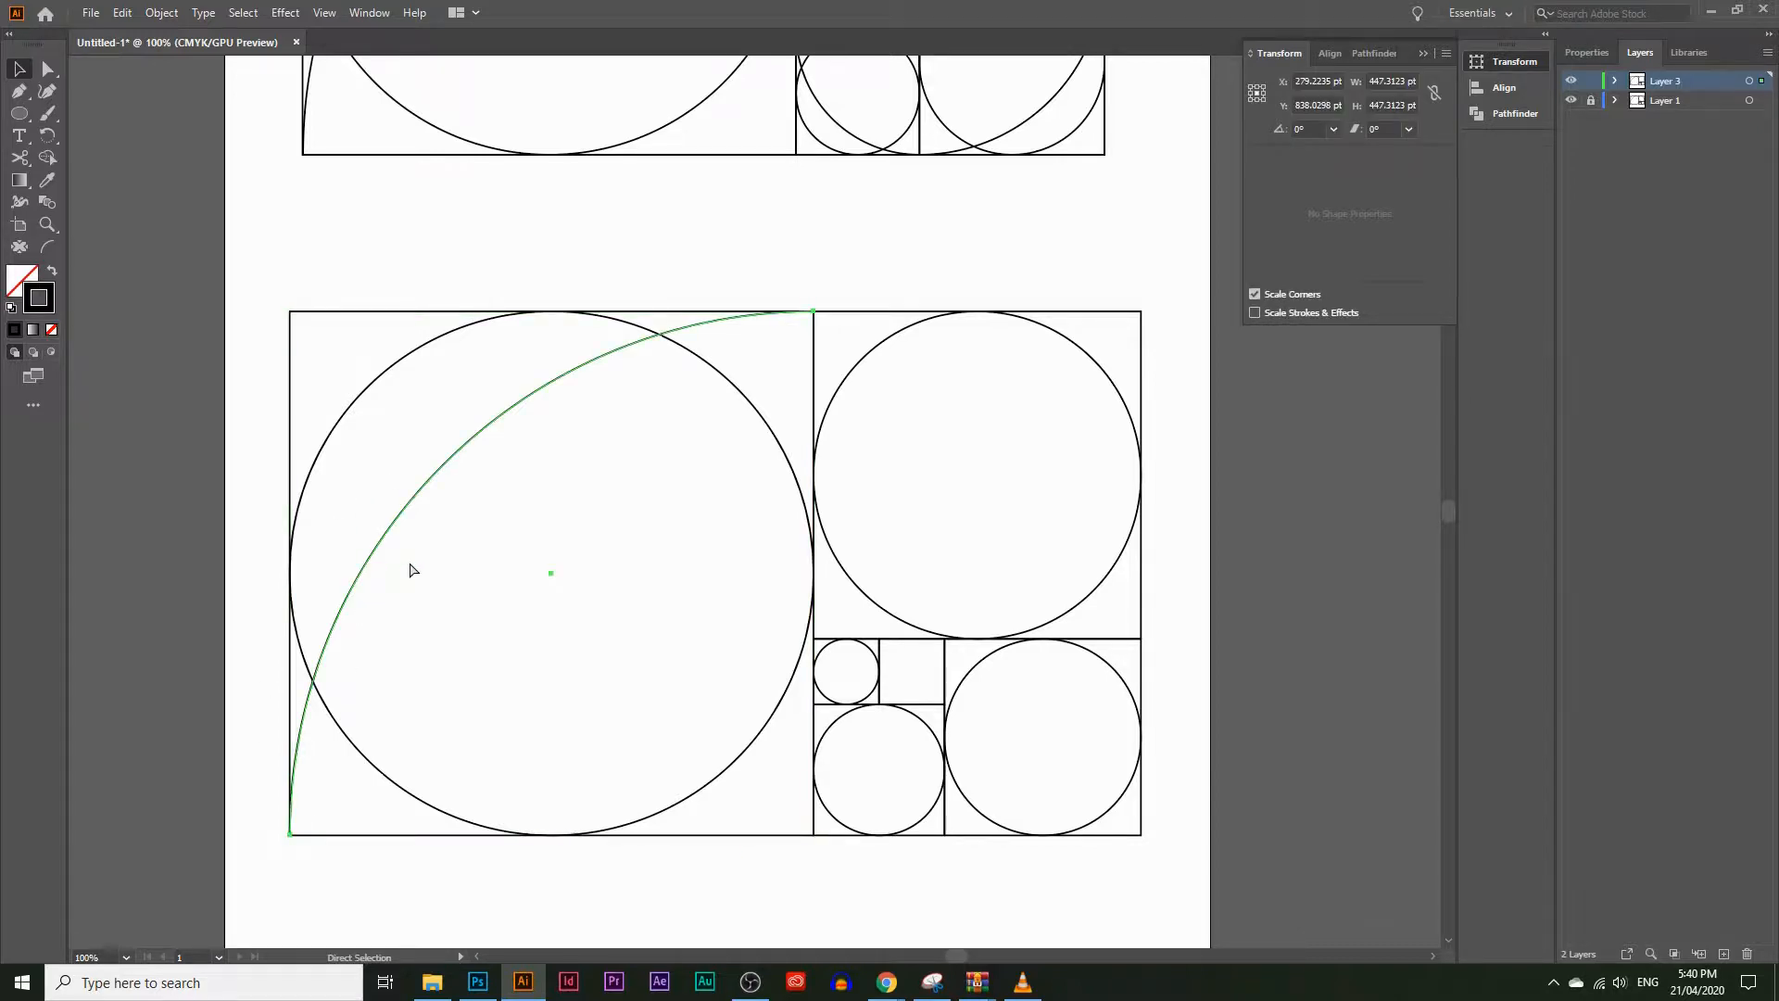
pyautogui.hotkey('ctrl', 'v')
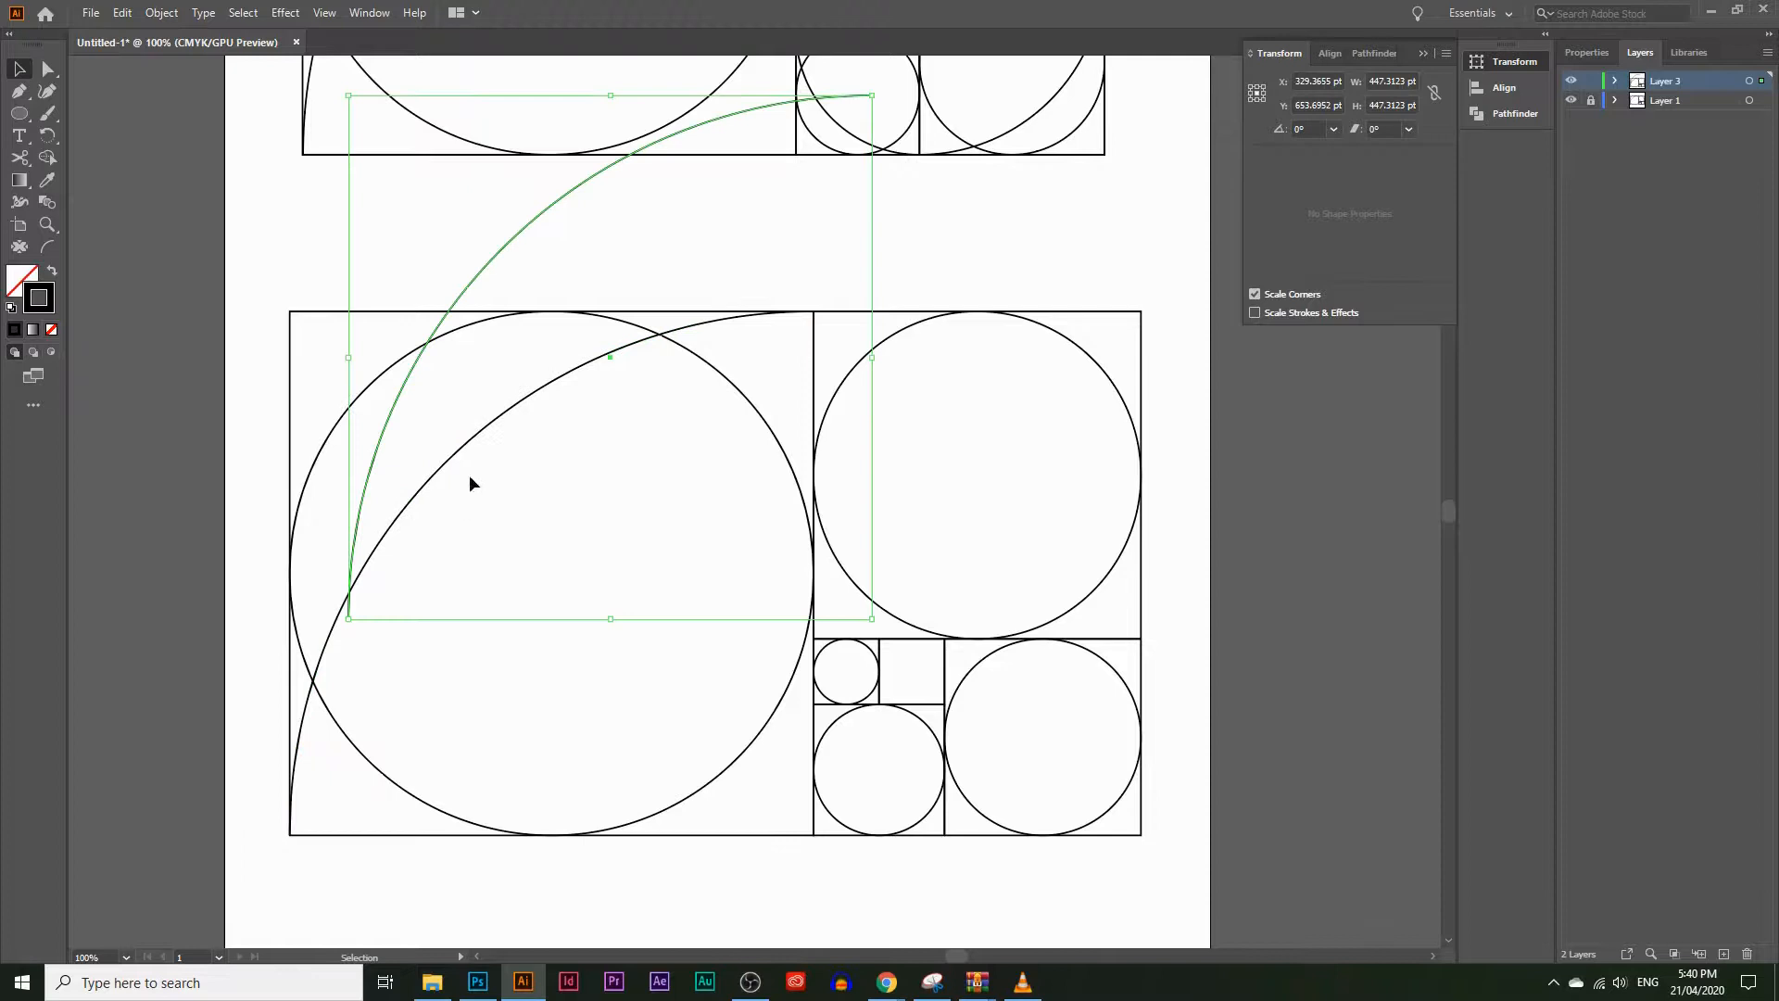
pyautogui.moveTo(843, 639); pyautogui.dragTo(436, 655)
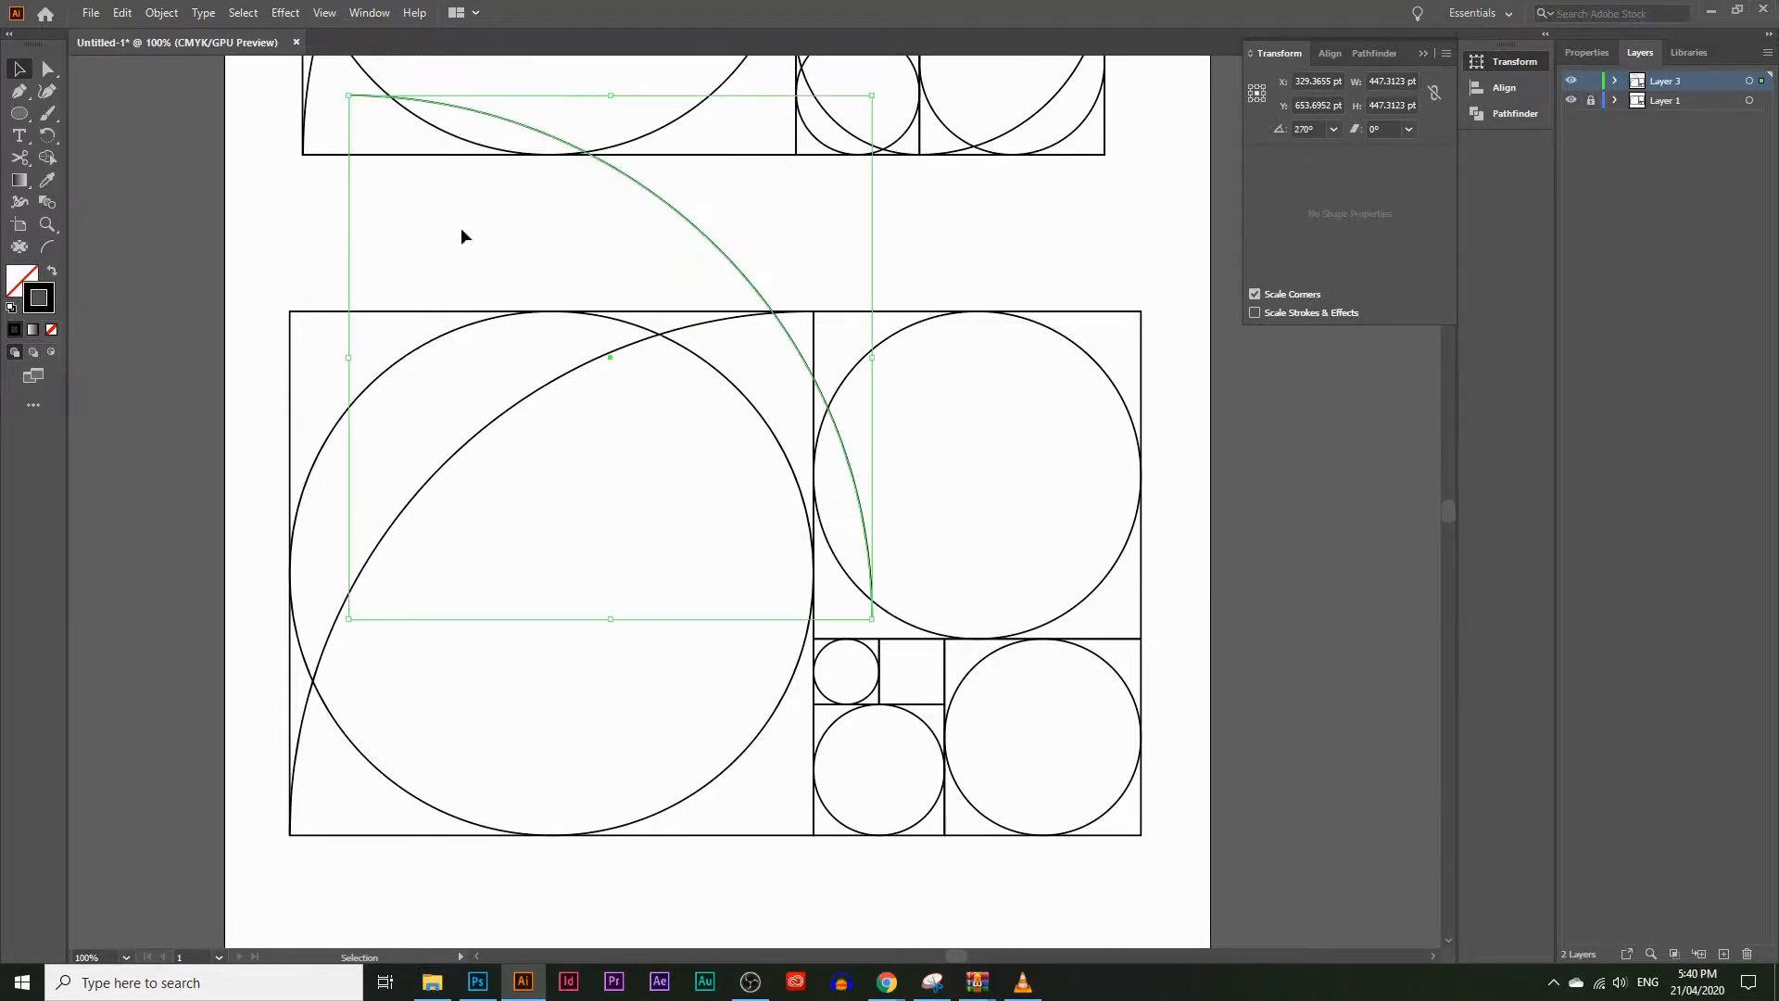
pyautogui.moveTo(650, 191); pyautogui.dragTo(1118, 411)
pyautogui.scroll(-1, 1242, 528)
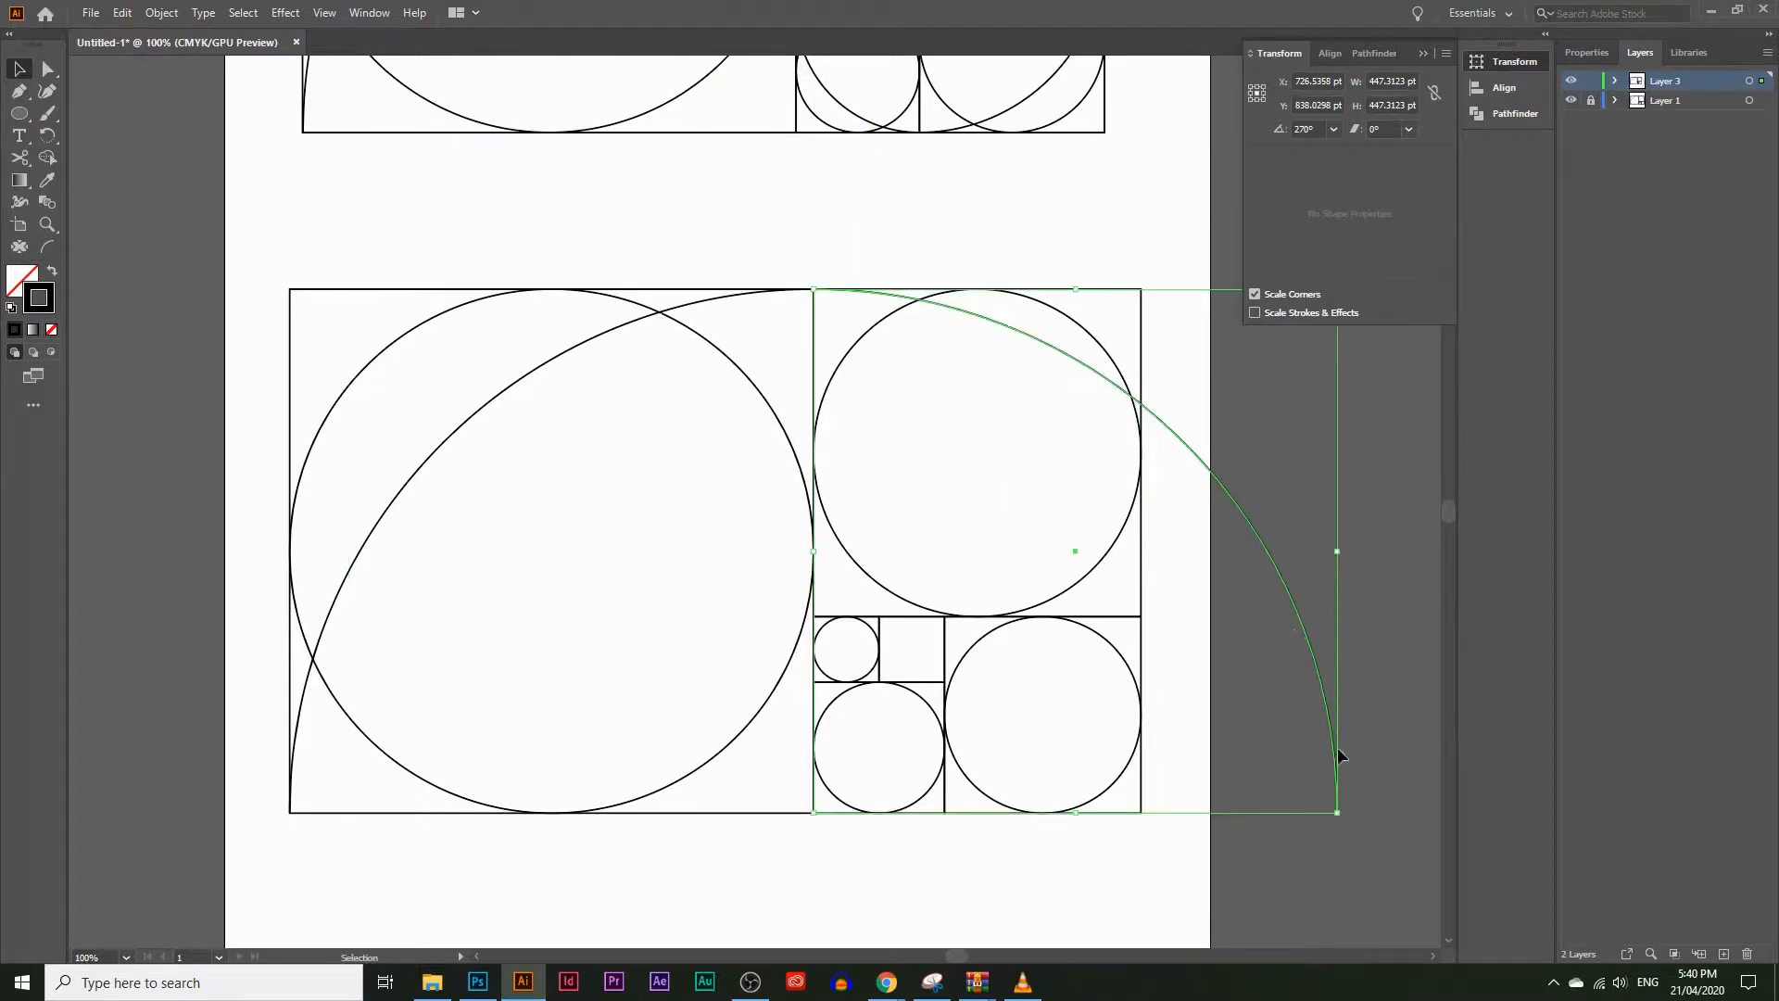
pyautogui.moveTo(1338, 814); pyautogui.dragTo(1140, 615)
pyautogui.click(1209, 621)
# Step: Copy the 280 pt arc, rotate the copy 90° clockwise, and fit it about 168 pt wide into the third-largest square
pyautogui.click(1084, 429)
pyautogui.press('a')
pyautogui.hotkey('ctrl', 'c')
pyautogui.hotkey('ctrl', 'v')
pyautogui.moveTo(1016, 574); pyautogui.dragTo(732, 587)
pyautogui.moveTo(909, 488); pyautogui.dragTo(983, 654)
pyautogui.moveTo(1056, 506); pyautogui.dragTo(1124, 740)
pyautogui.scroll(-1, 998, 795)
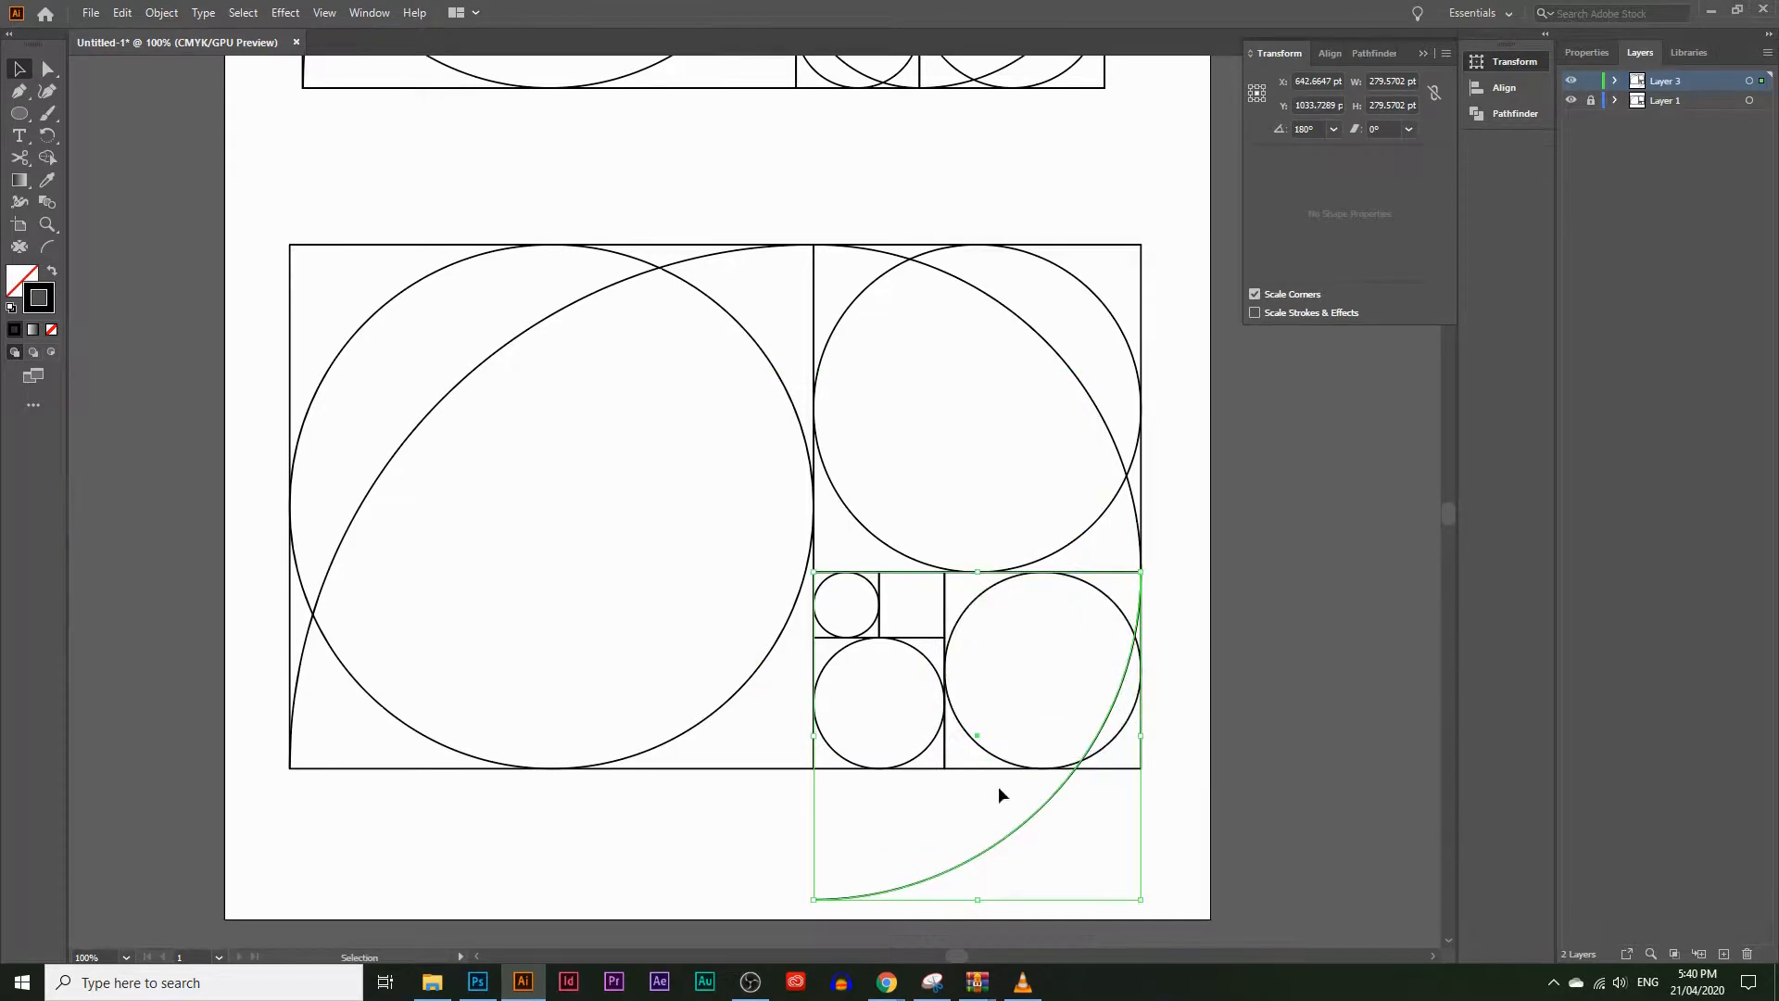
pyautogui.moveTo(809, 892); pyautogui.dragTo(943, 769)
pyautogui.click(938, 797)
# Step: Fit a copy of the 168 pt arc, rotated 90° clockwise, about 112 pt wide into the fourth-largest square
pyautogui.moveTo(1071, 727); pyautogui.dragTo(977, 639)
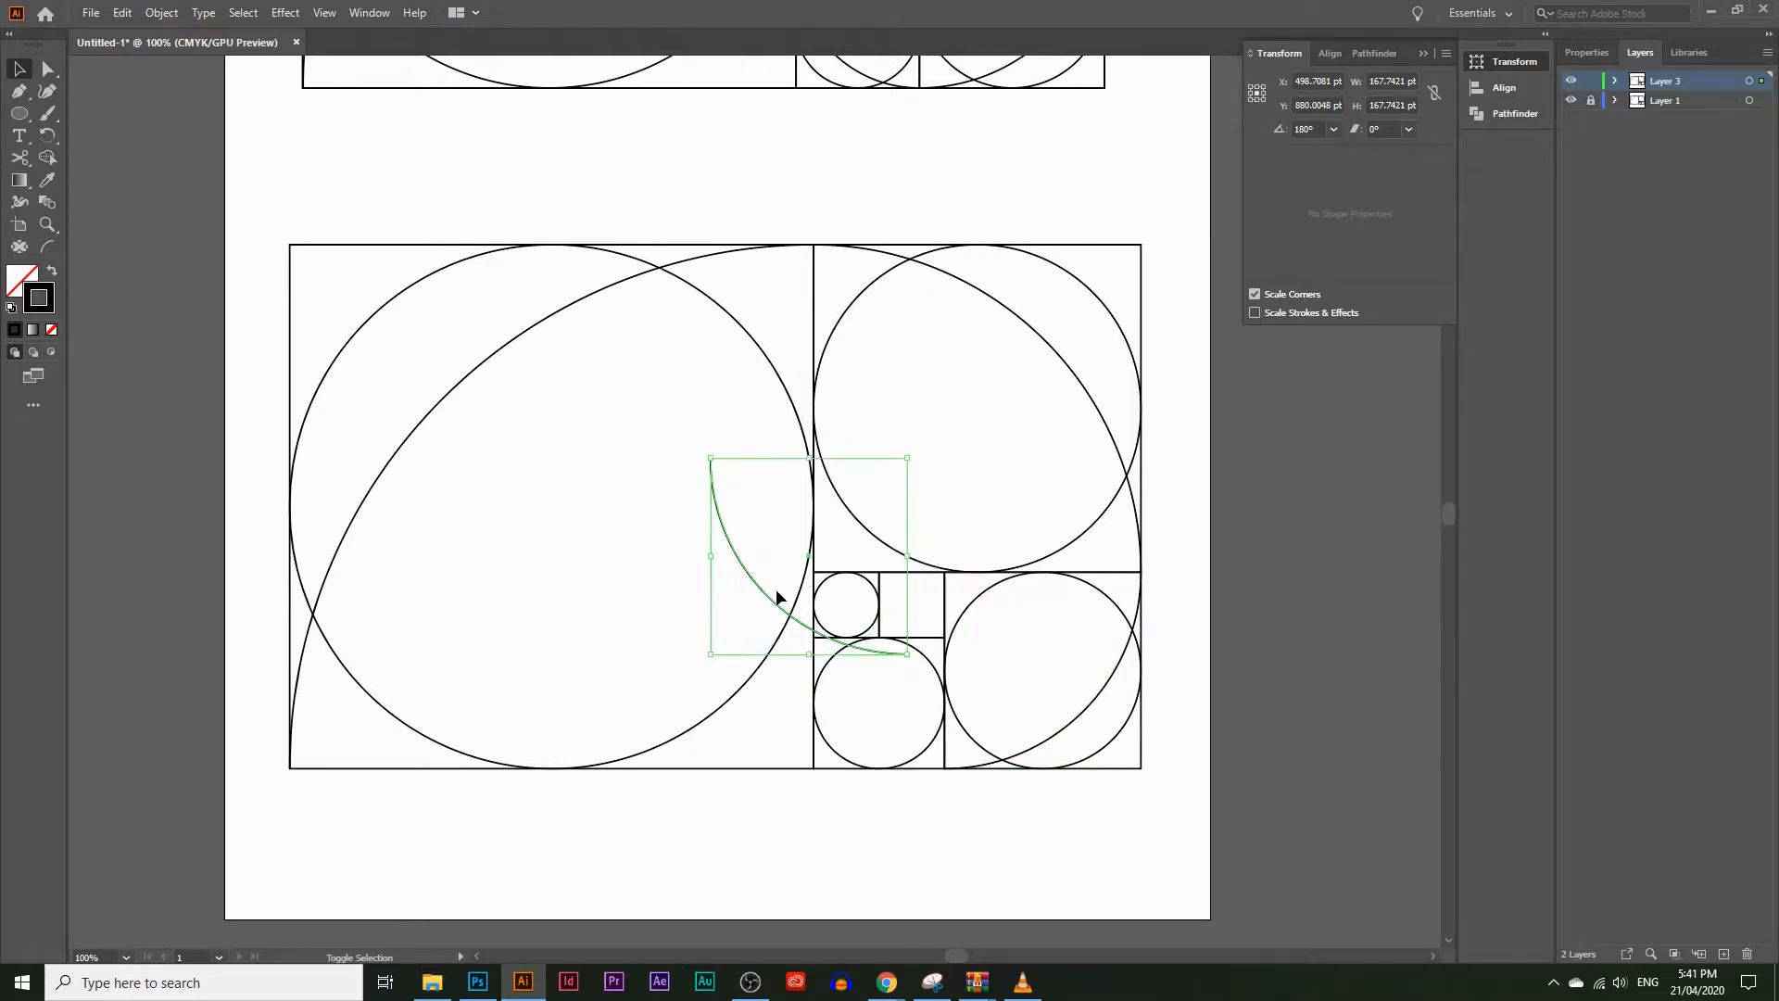
pyautogui.moveTo(756, 579); pyautogui.dragTo(785, 686)
pyautogui.moveTo(747, 572); pyautogui.dragTo(810, 634)
pyautogui.click(877, 792)
# Step: Copy the 112 pt arc, rotate the copy 90° clockwise, and fit it into the left one of the two smallest squares
pyautogui.click(857, 734)
pyautogui.hotkey('ctrl', 'c')
pyautogui.hotkey('ctrl', 'v')
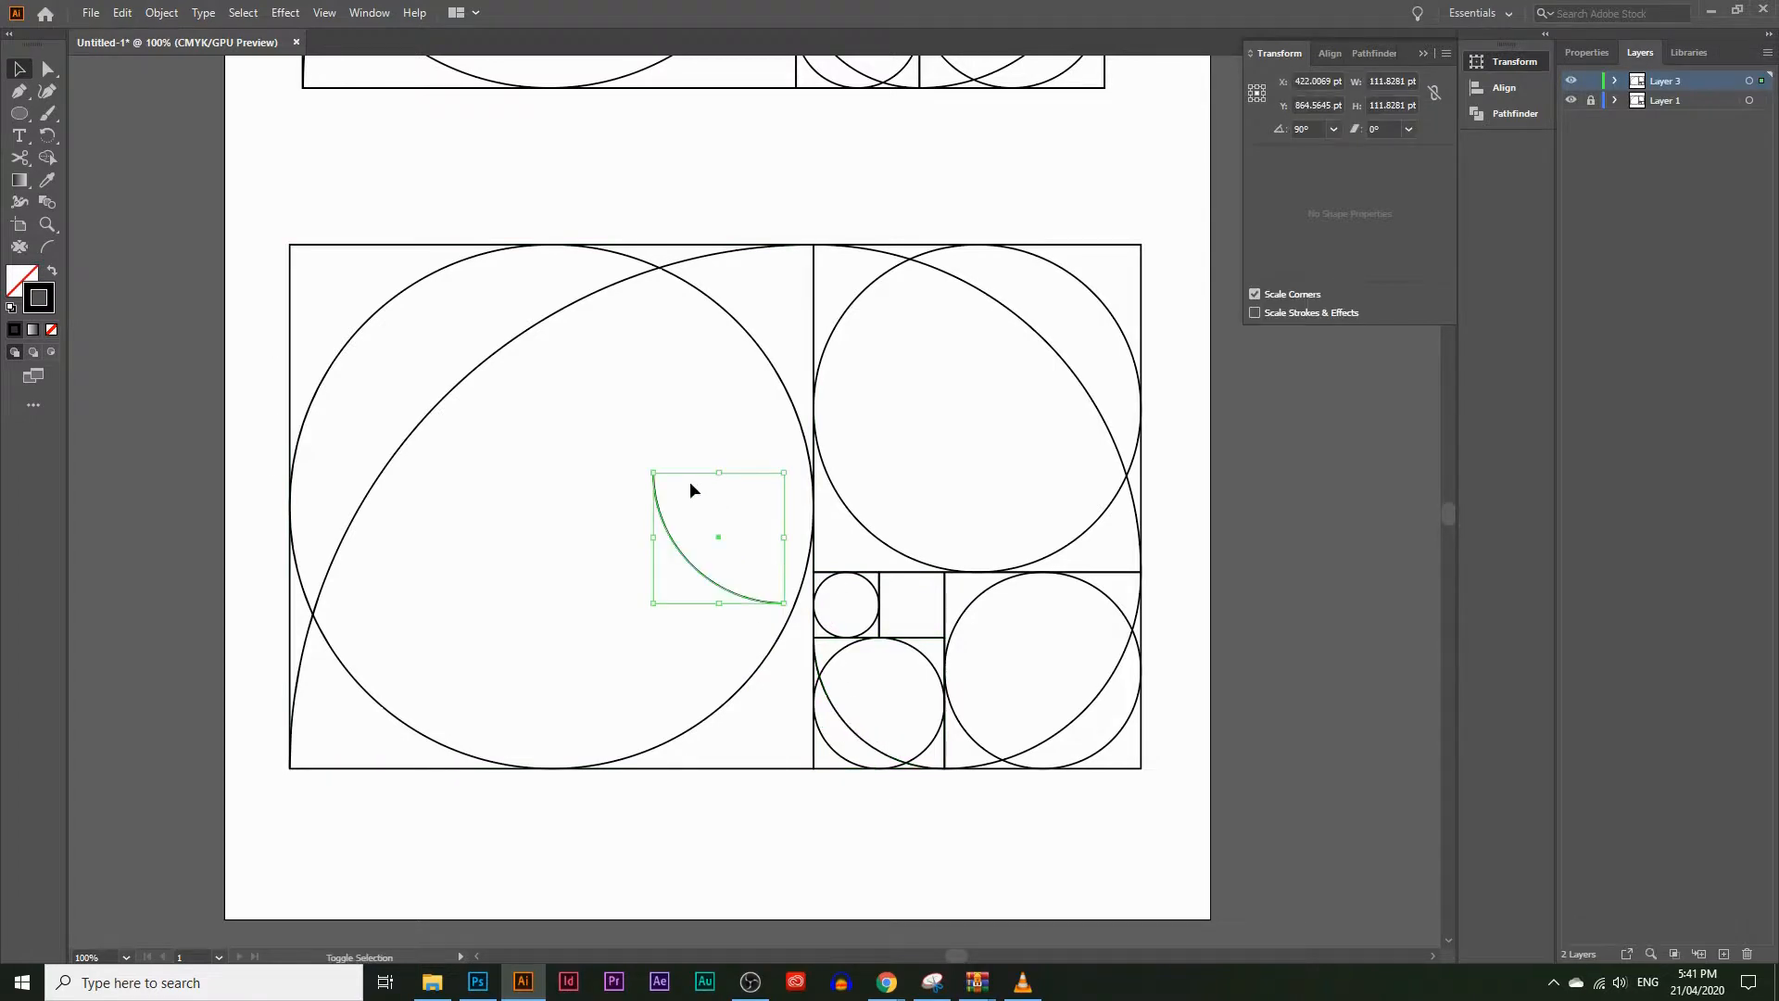
pyautogui.moveTo(646, 463); pyautogui.dragTo(871, 576)
pyautogui.click(1265, 623)
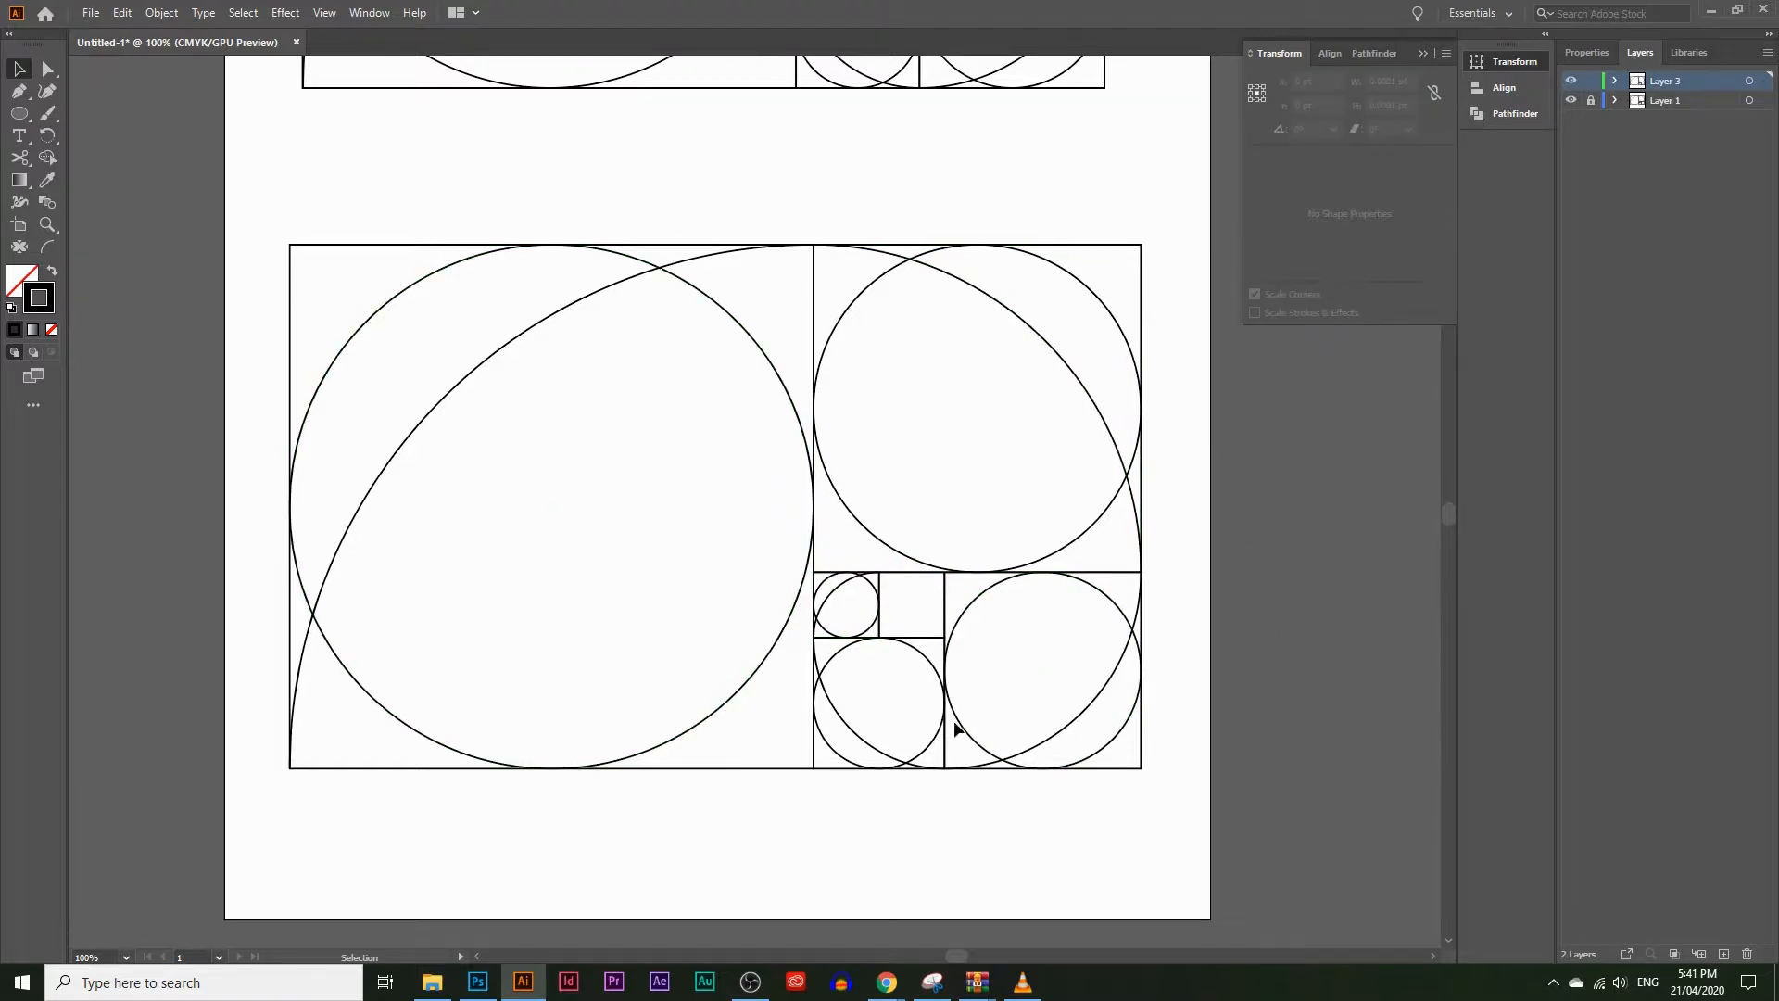
# Step: Compare the new golden ratio construction with the finished diagram above it, and select the largest inscribed circle
pyautogui.scroll(5, 937, 750)
pyautogui.scroll(-2, 934, 747)
pyautogui.scroll(1, 884, 680)
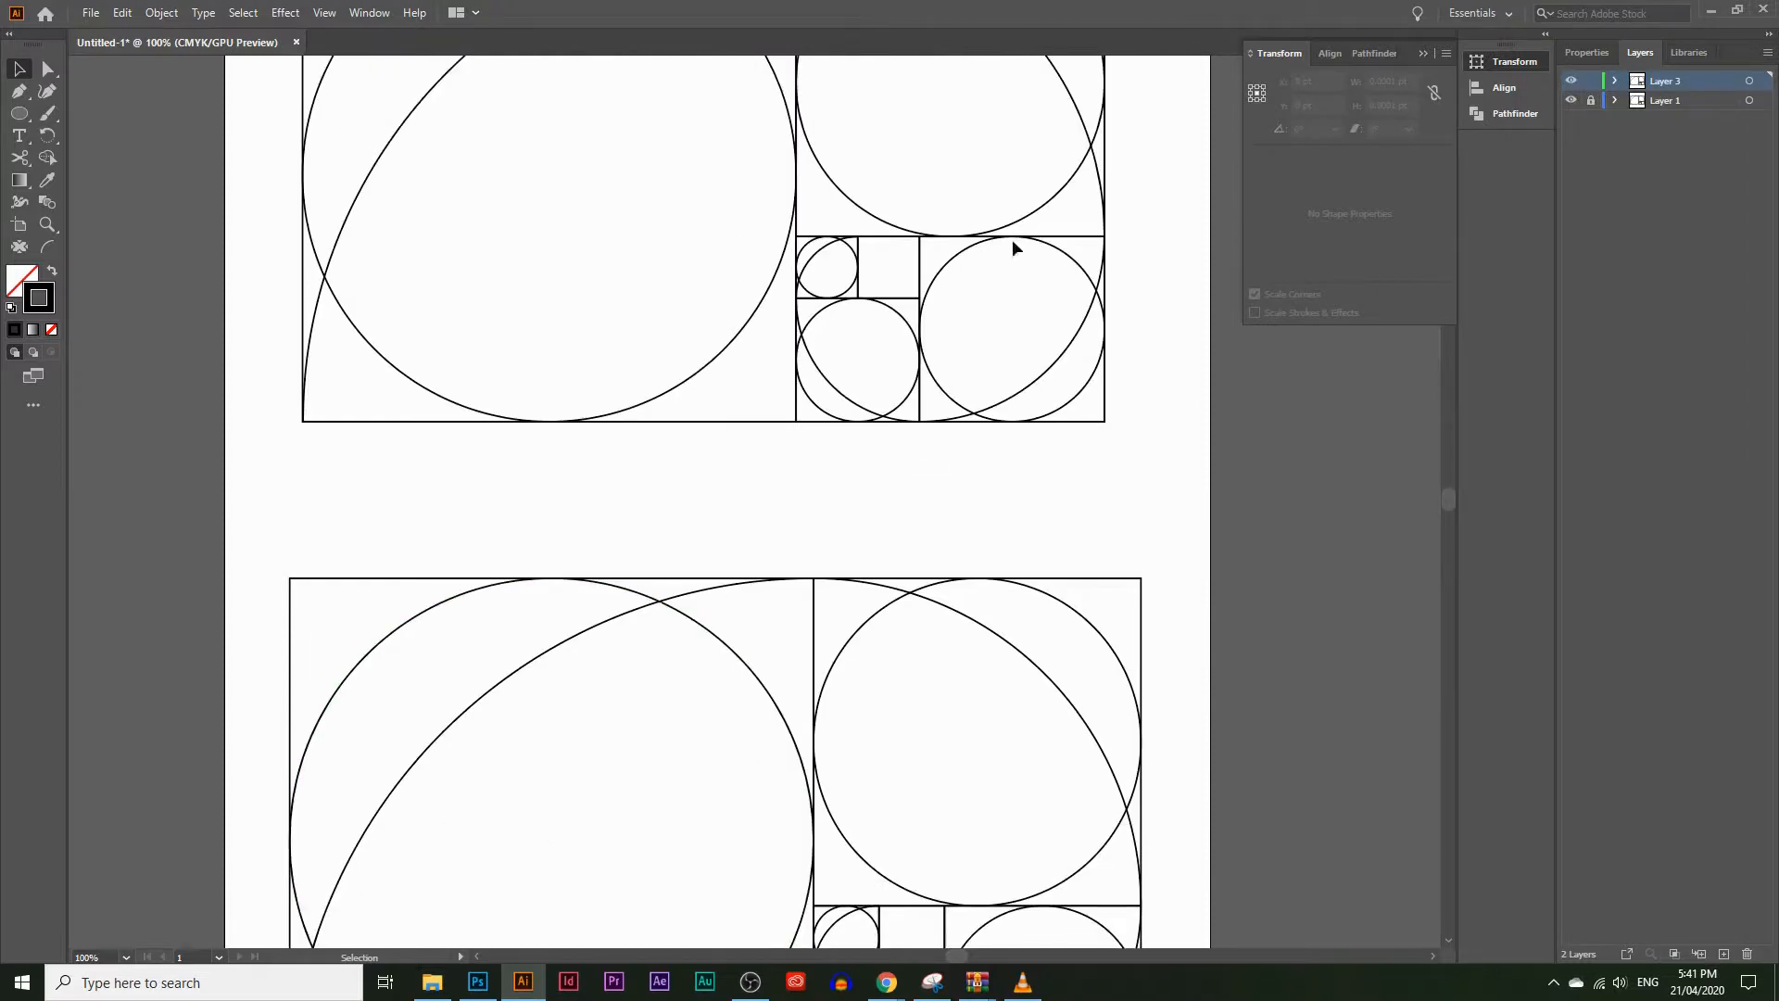
pyautogui.scroll(1, 570, 575)
pyautogui.scroll(-4, 548, 558)
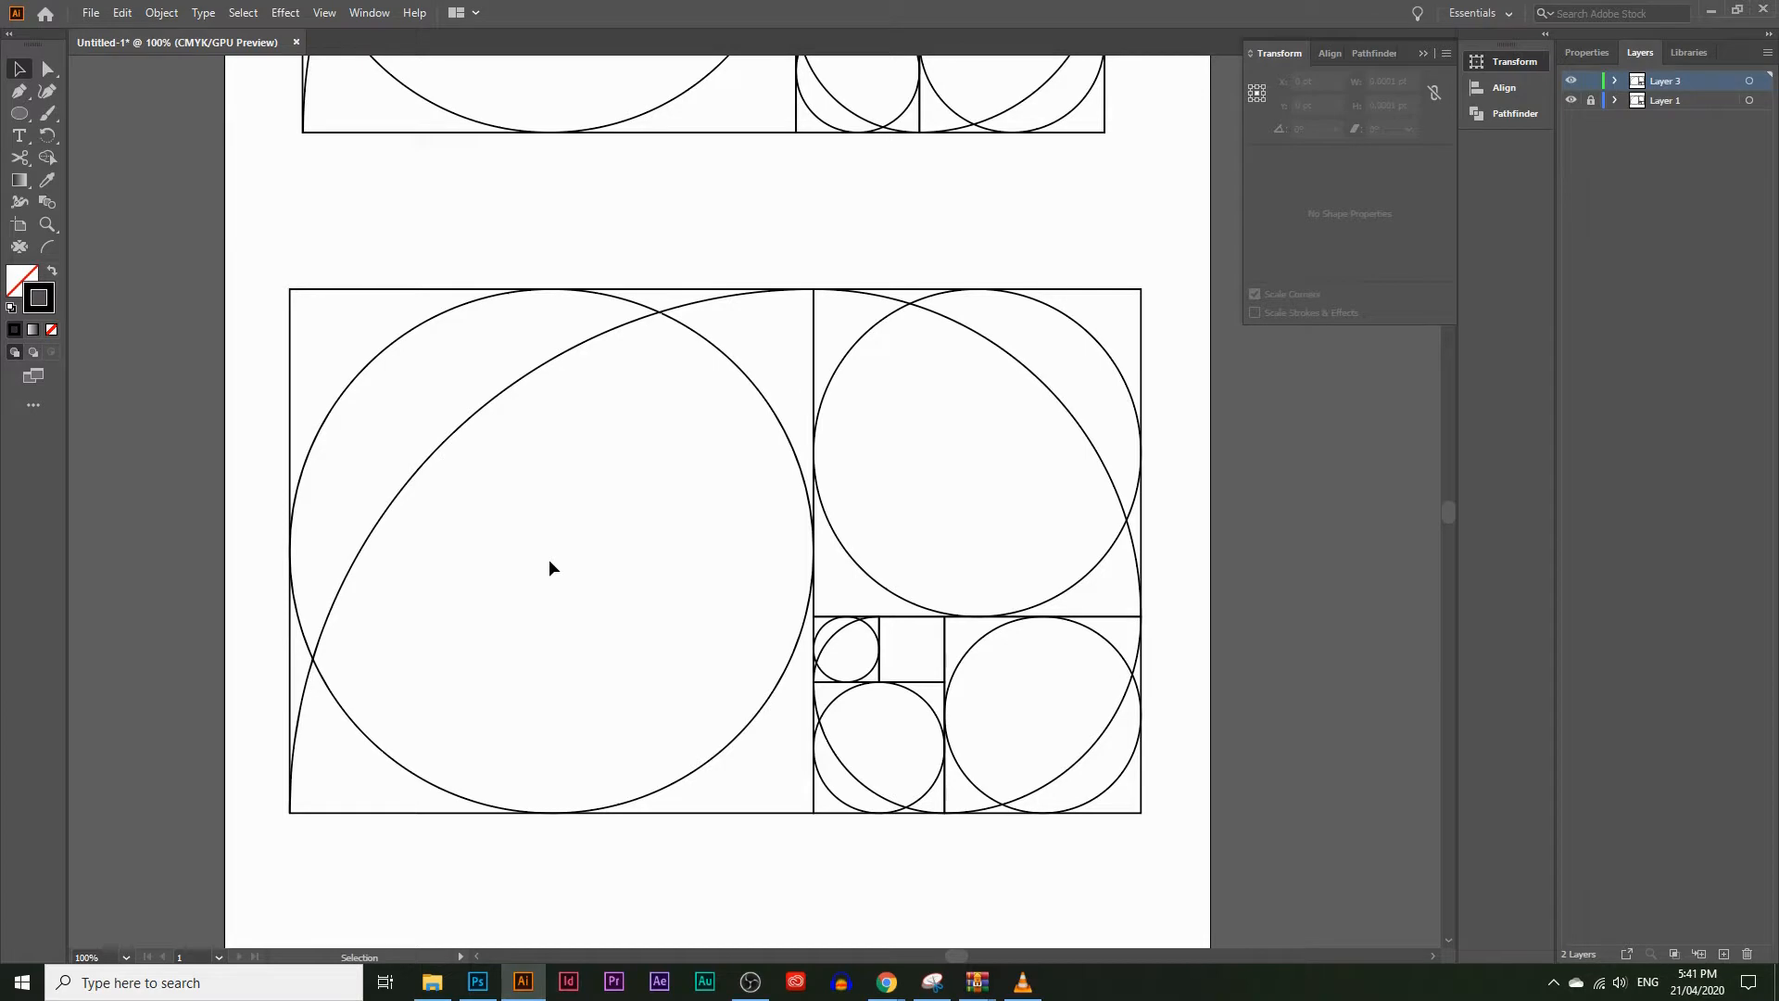
pyautogui.click(385, 749)
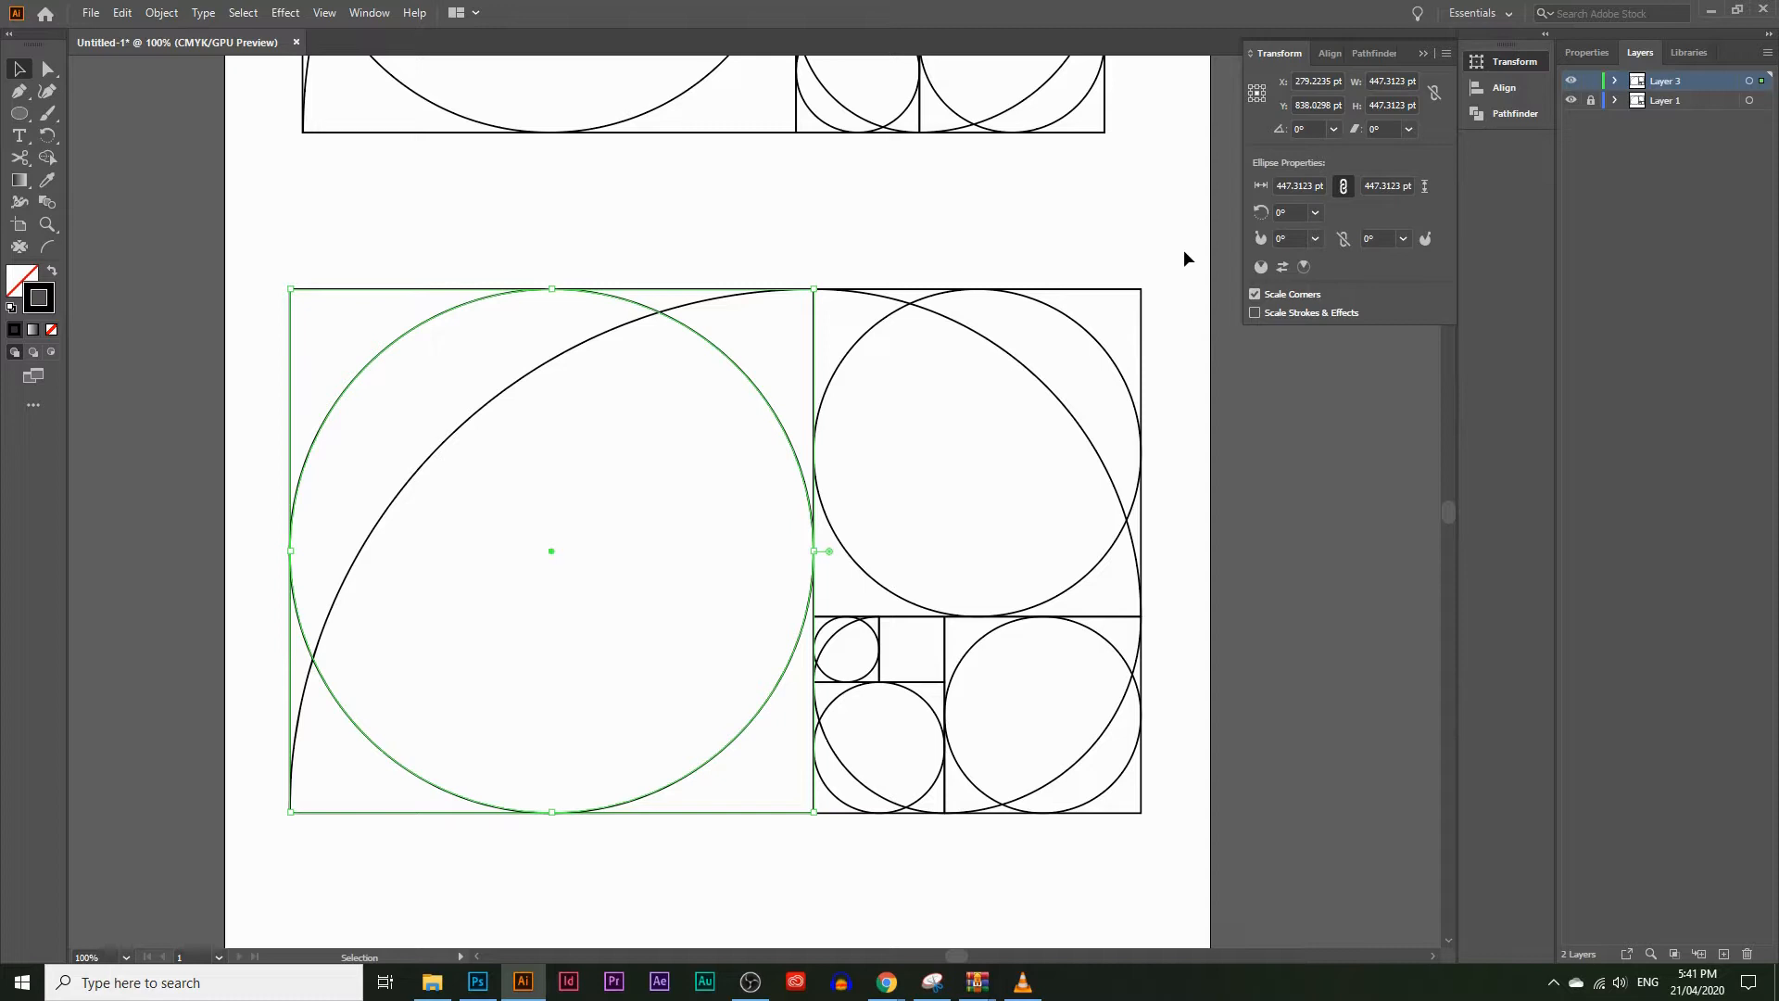
# Step: Switch to Chrome and examine the golden ratio examples: Apple logo grid, bird and Pepsi logos, Canva layout and spirals in nature
pyautogui.moveTo(887, 981)
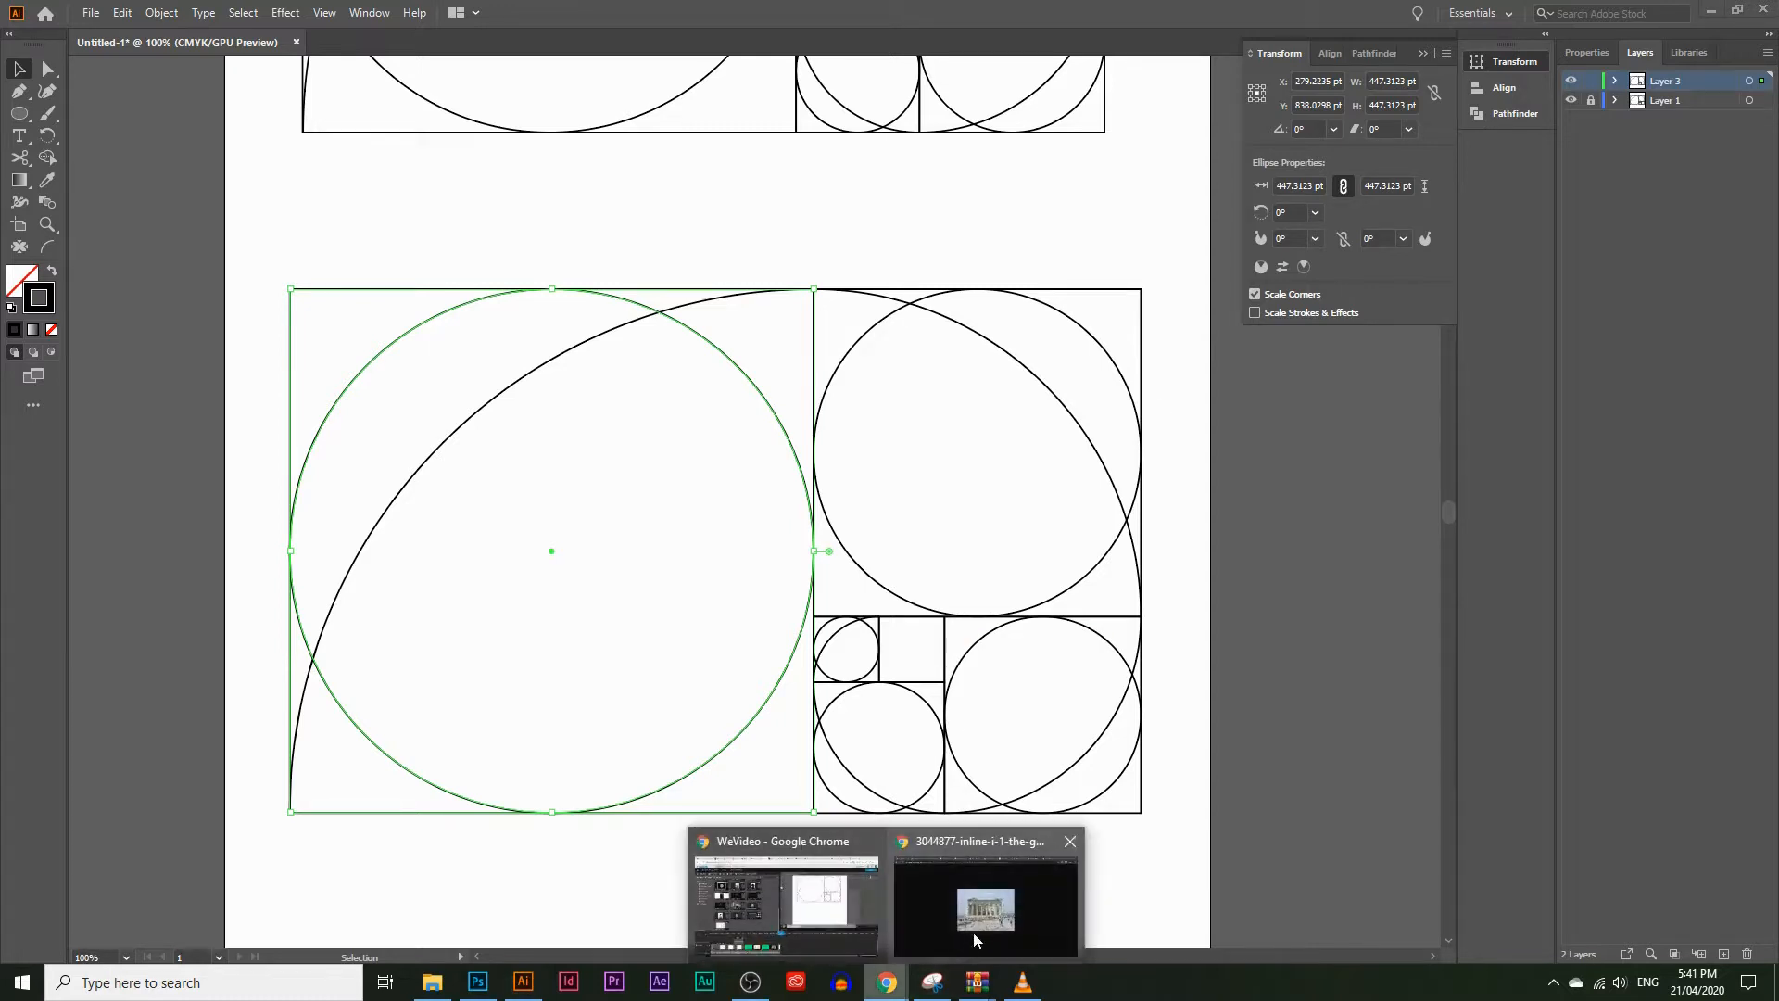
pyautogui.click(975, 926)
pyautogui.click(792, 16)
pyautogui.click(933, 16)
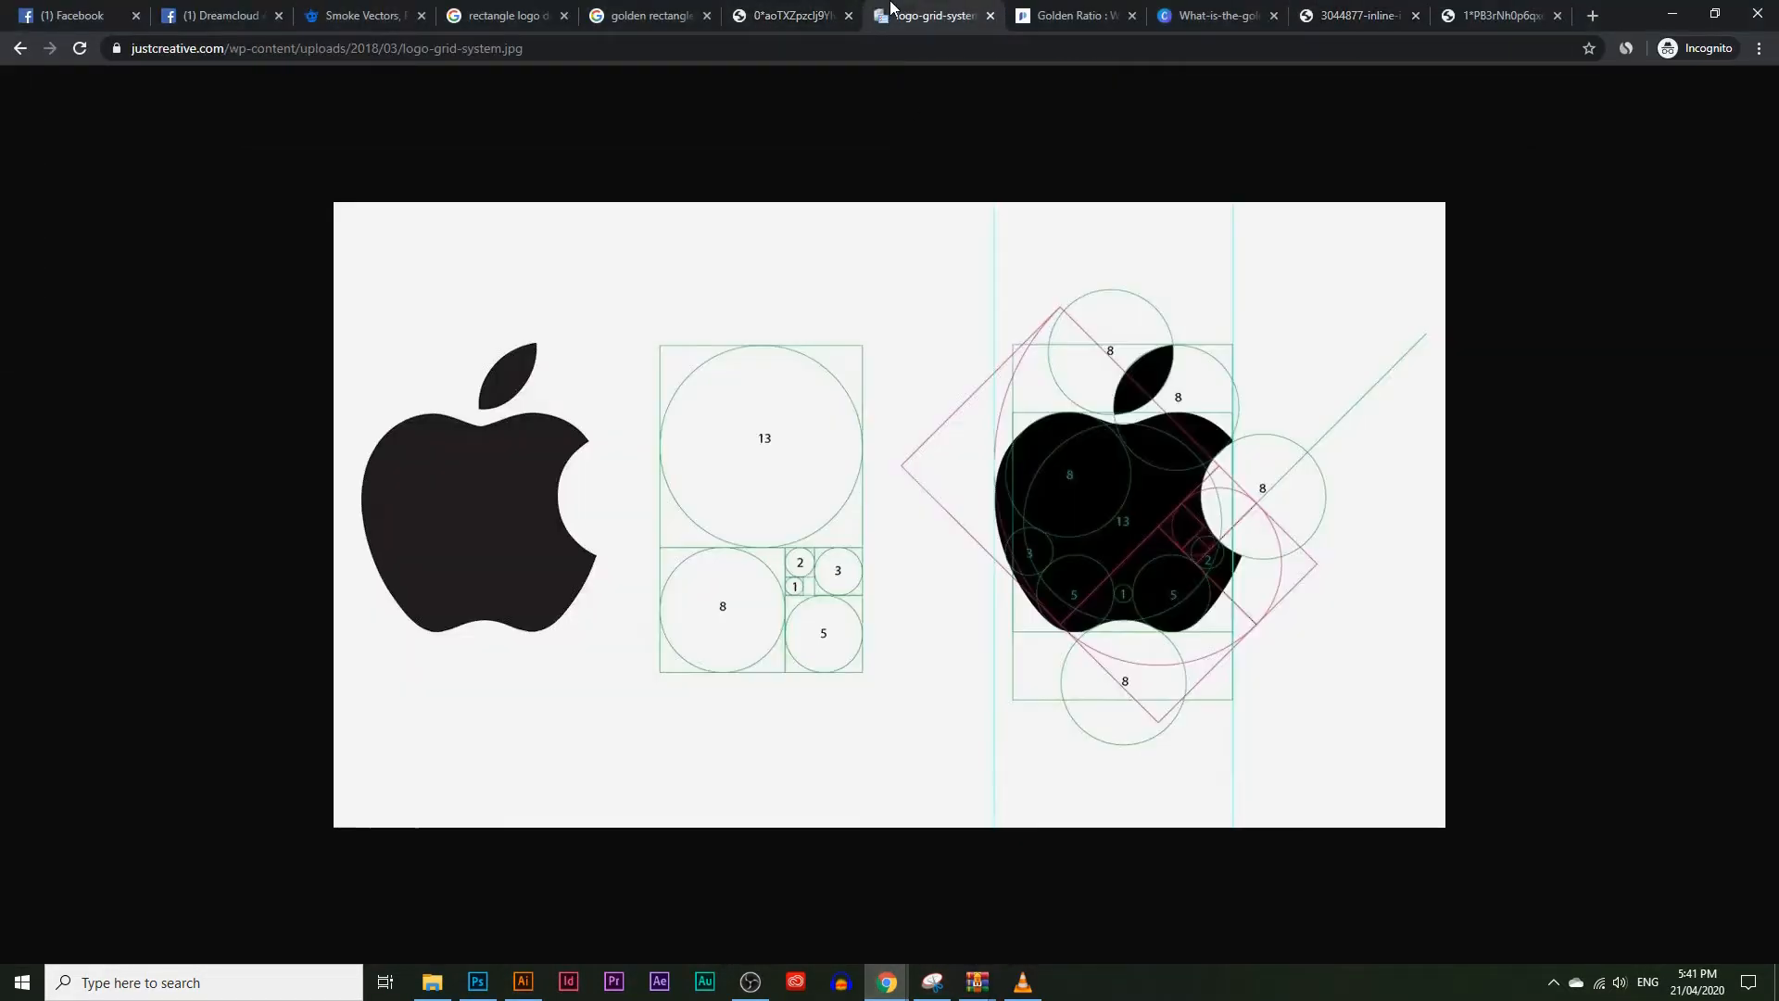
pyautogui.click(1081, 9)
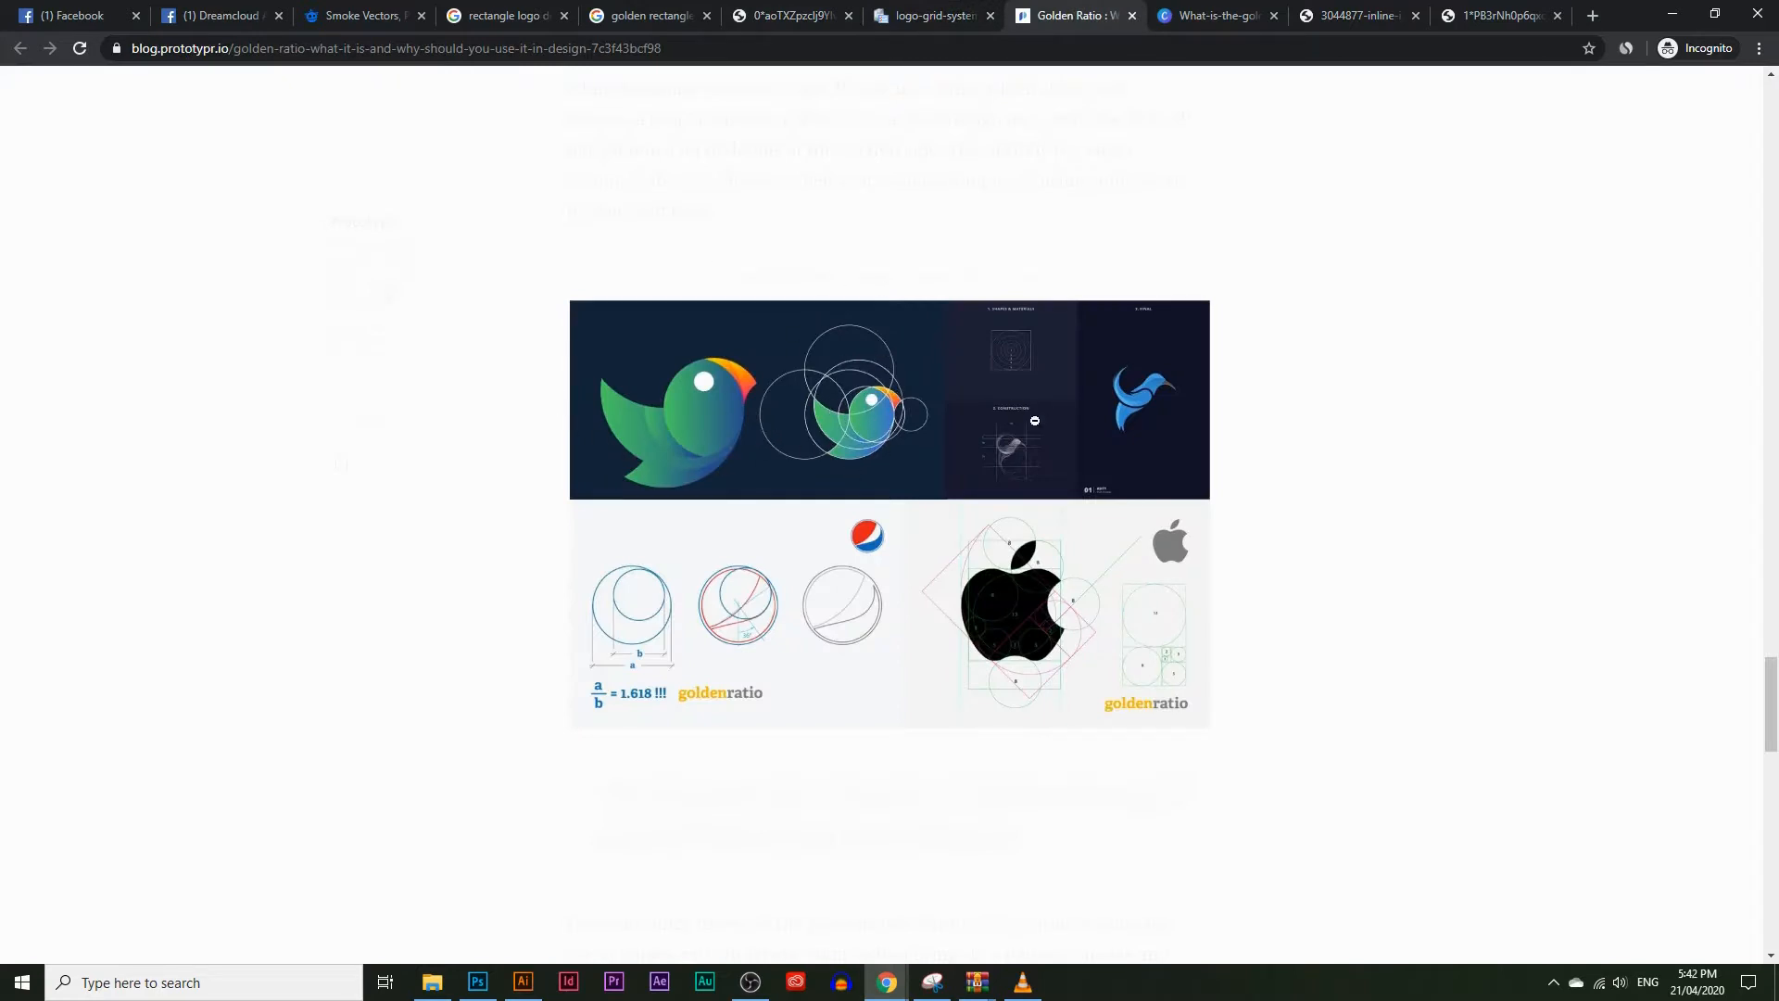
pyautogui.click(1030, 411)
pyautogui.click(897, 408)
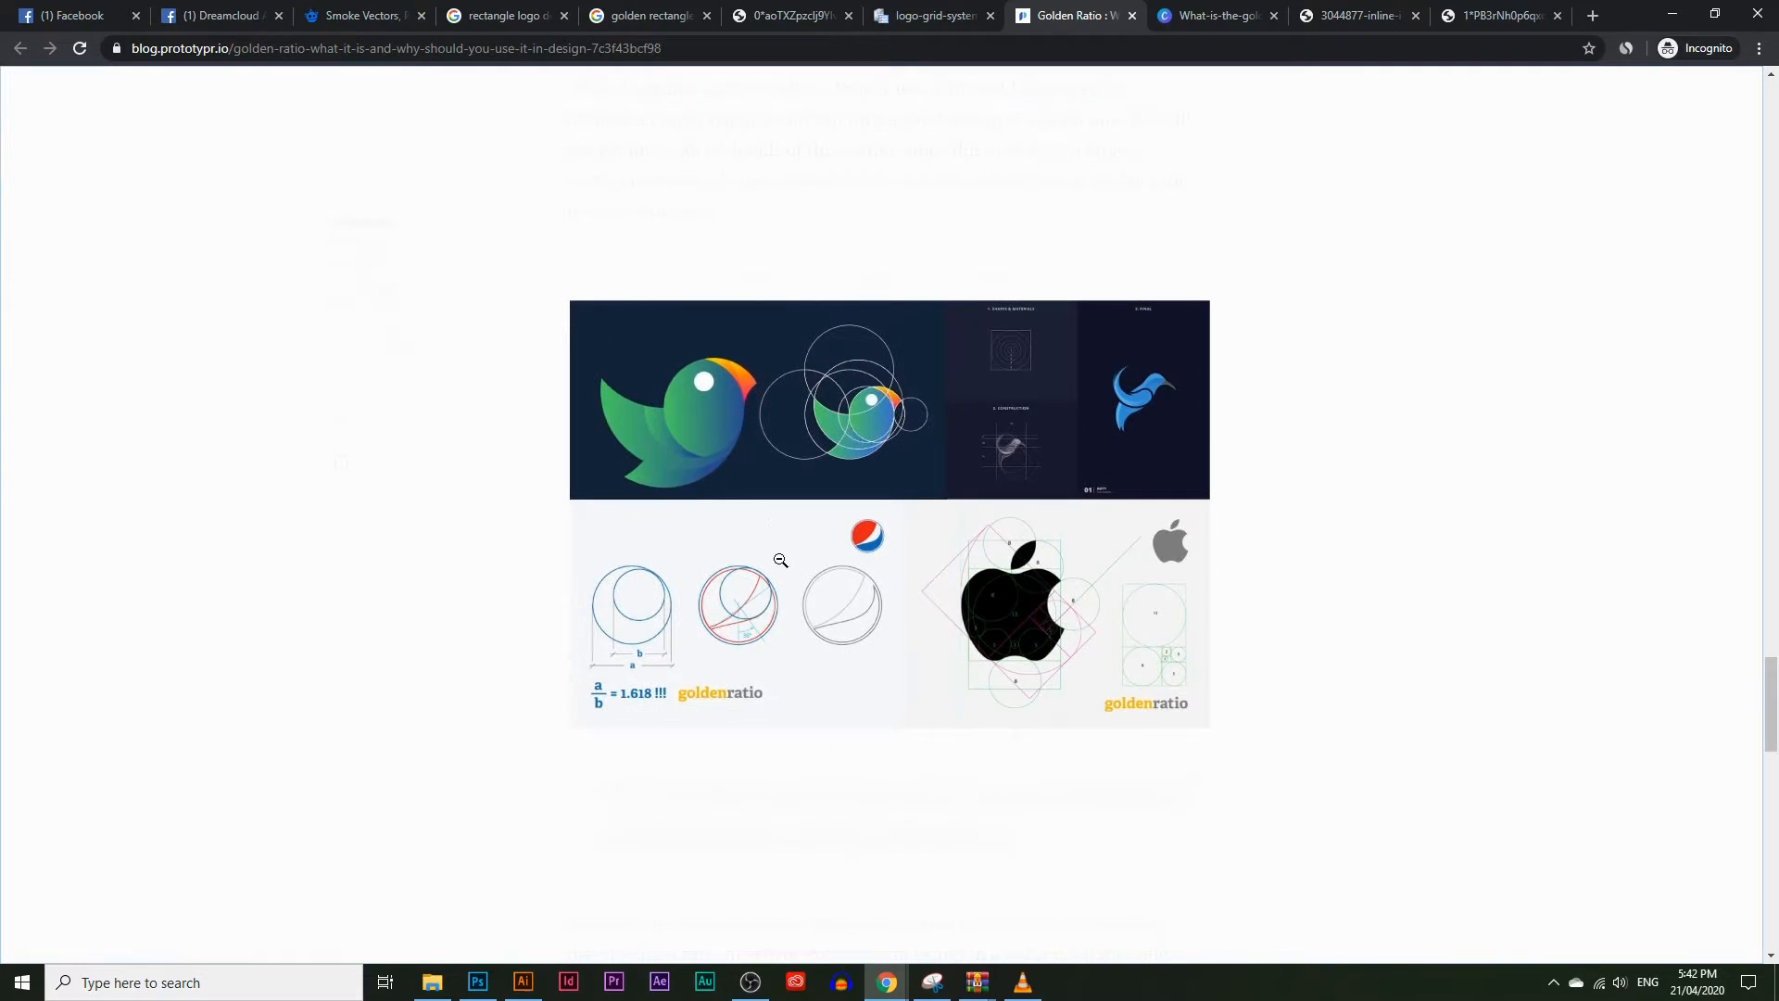
pyautogui.click(1194, 15)
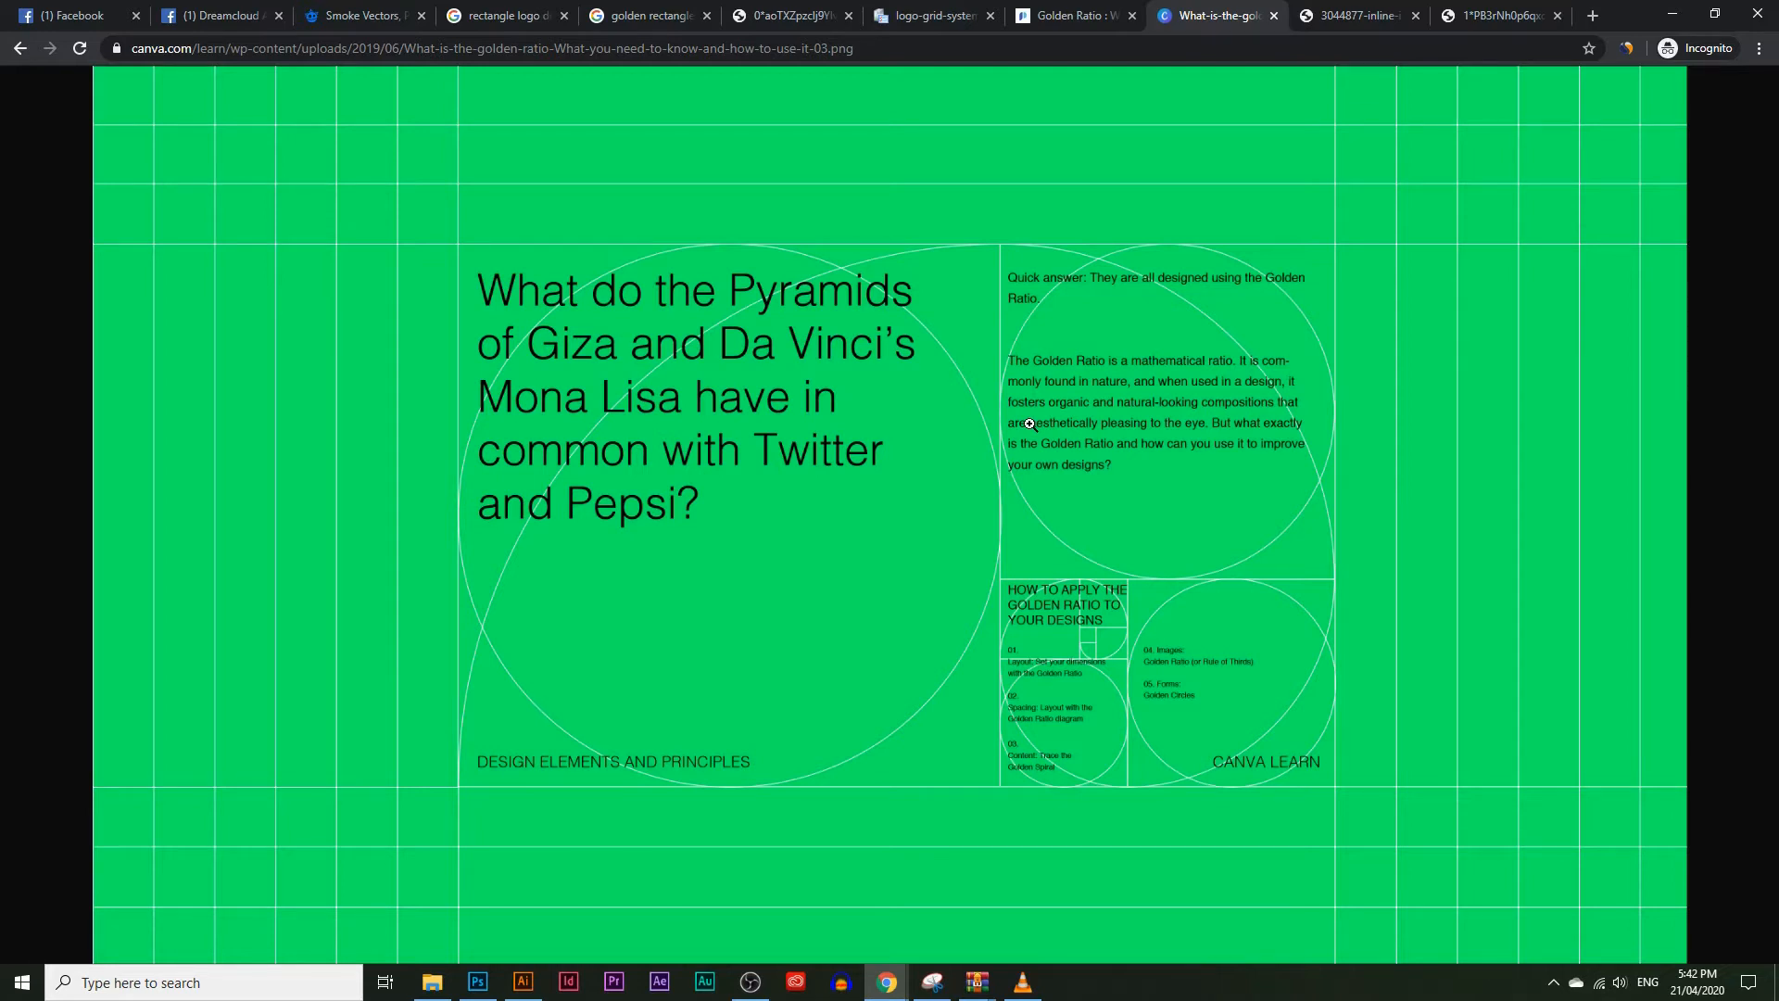
pyautogui.click(1524, 16)
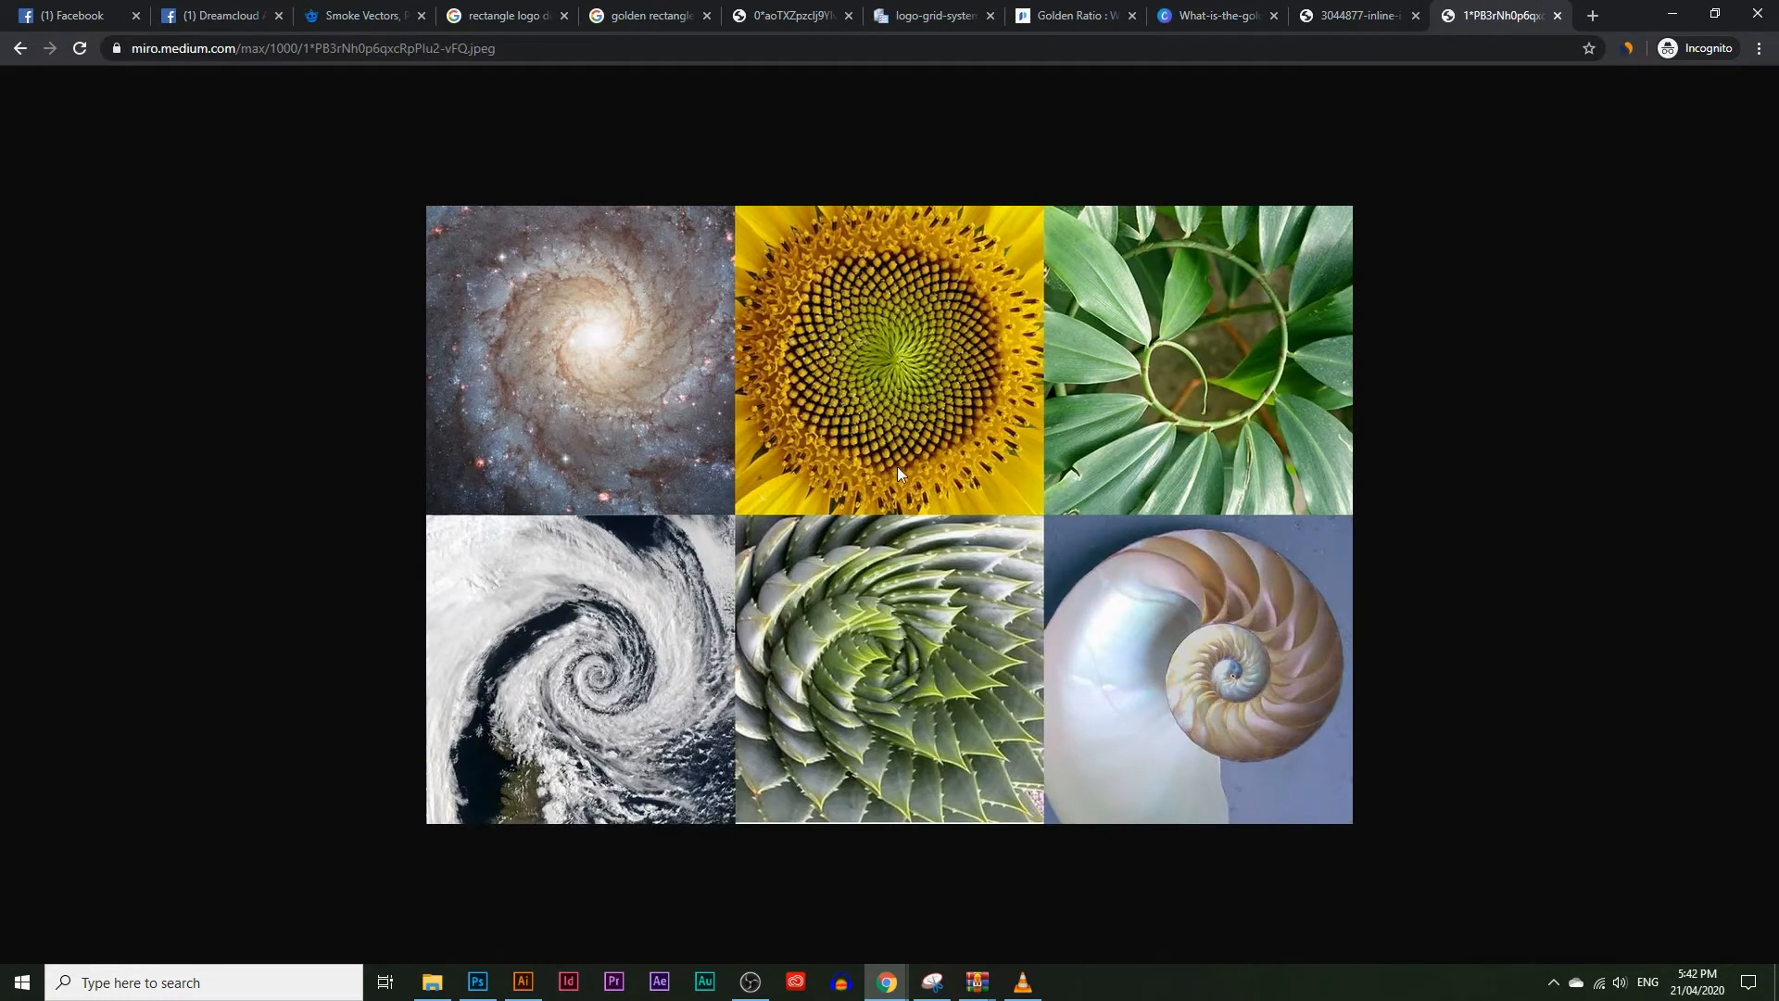
# Step: Switch back to Illustrator and deselect the largest inscribed circle
pyautogui.moveTo(522, 982)
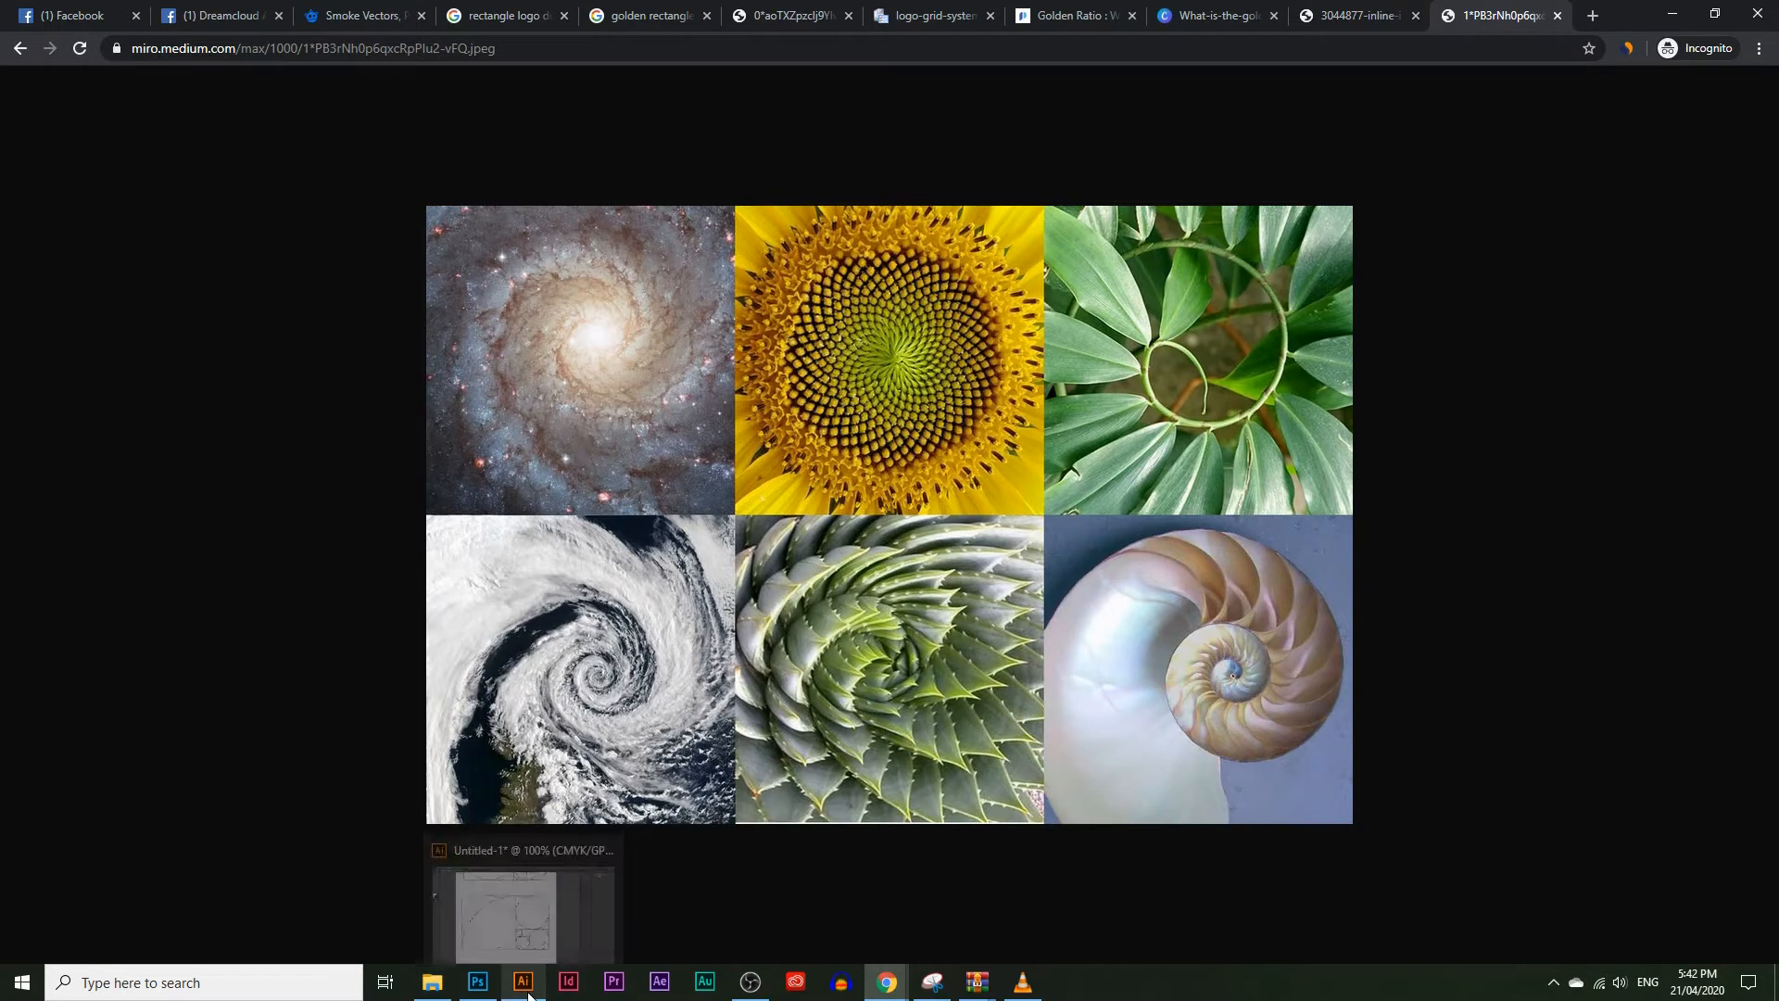
pyautogui.click(558, 904)
pyautogui.click(588, 829)
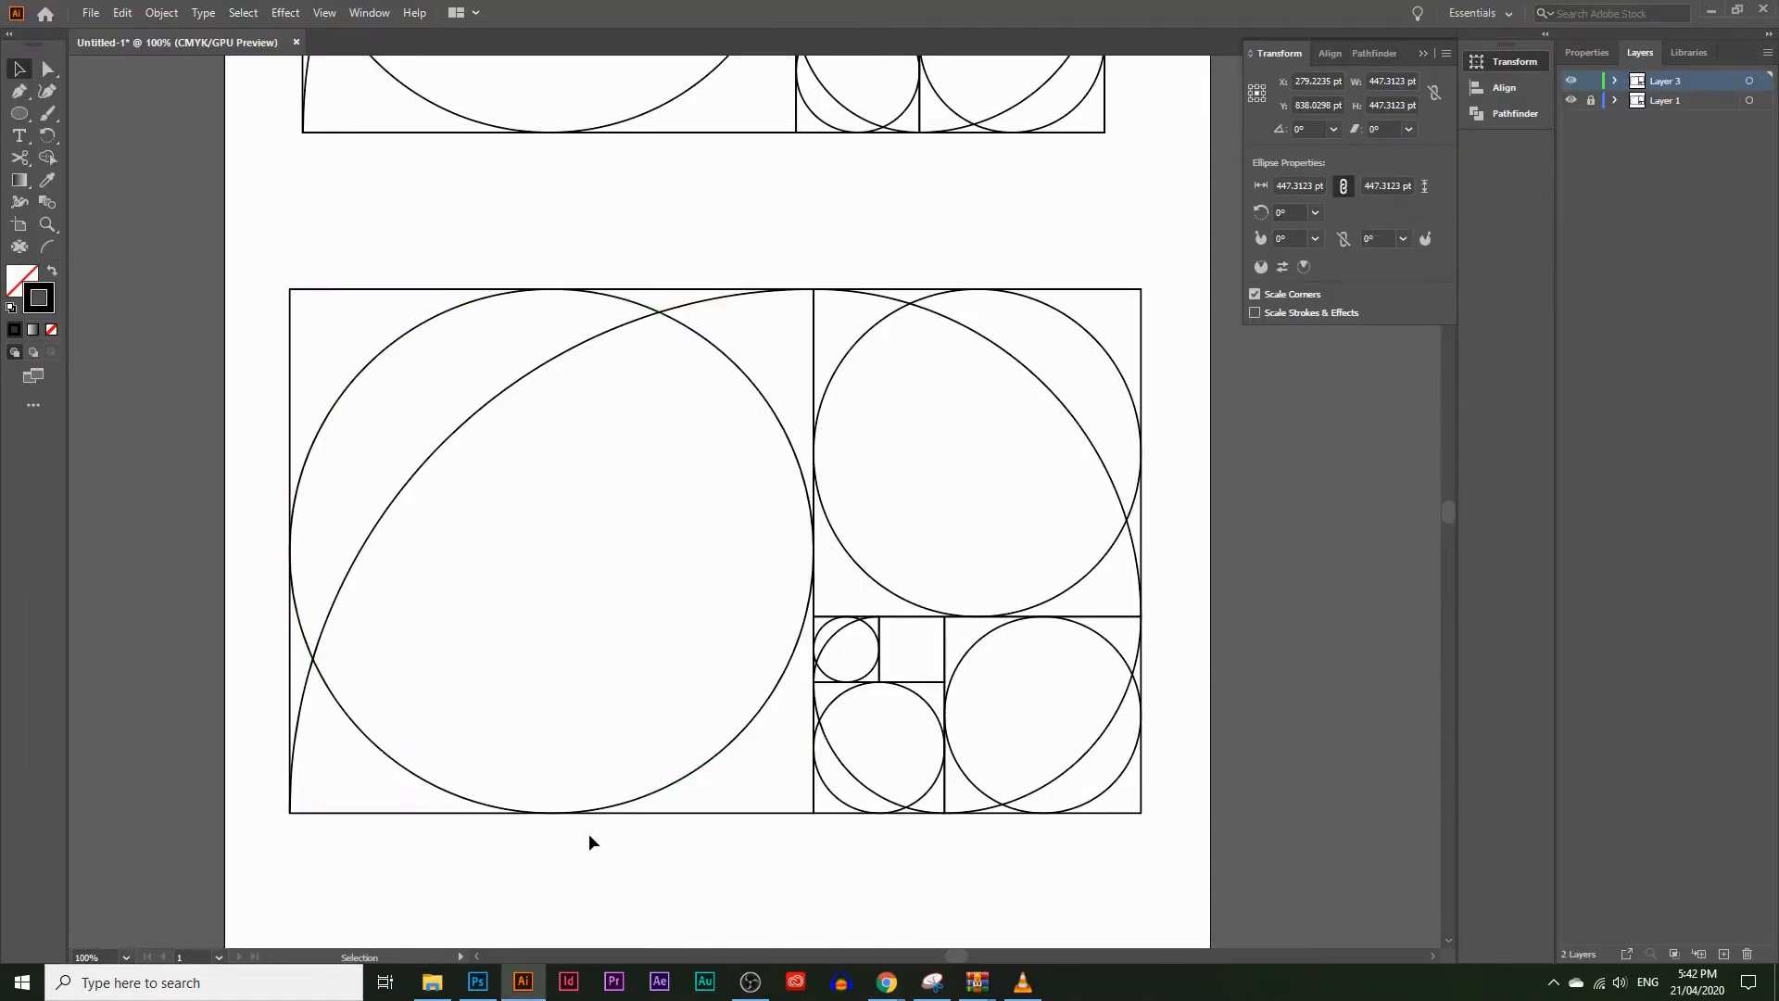